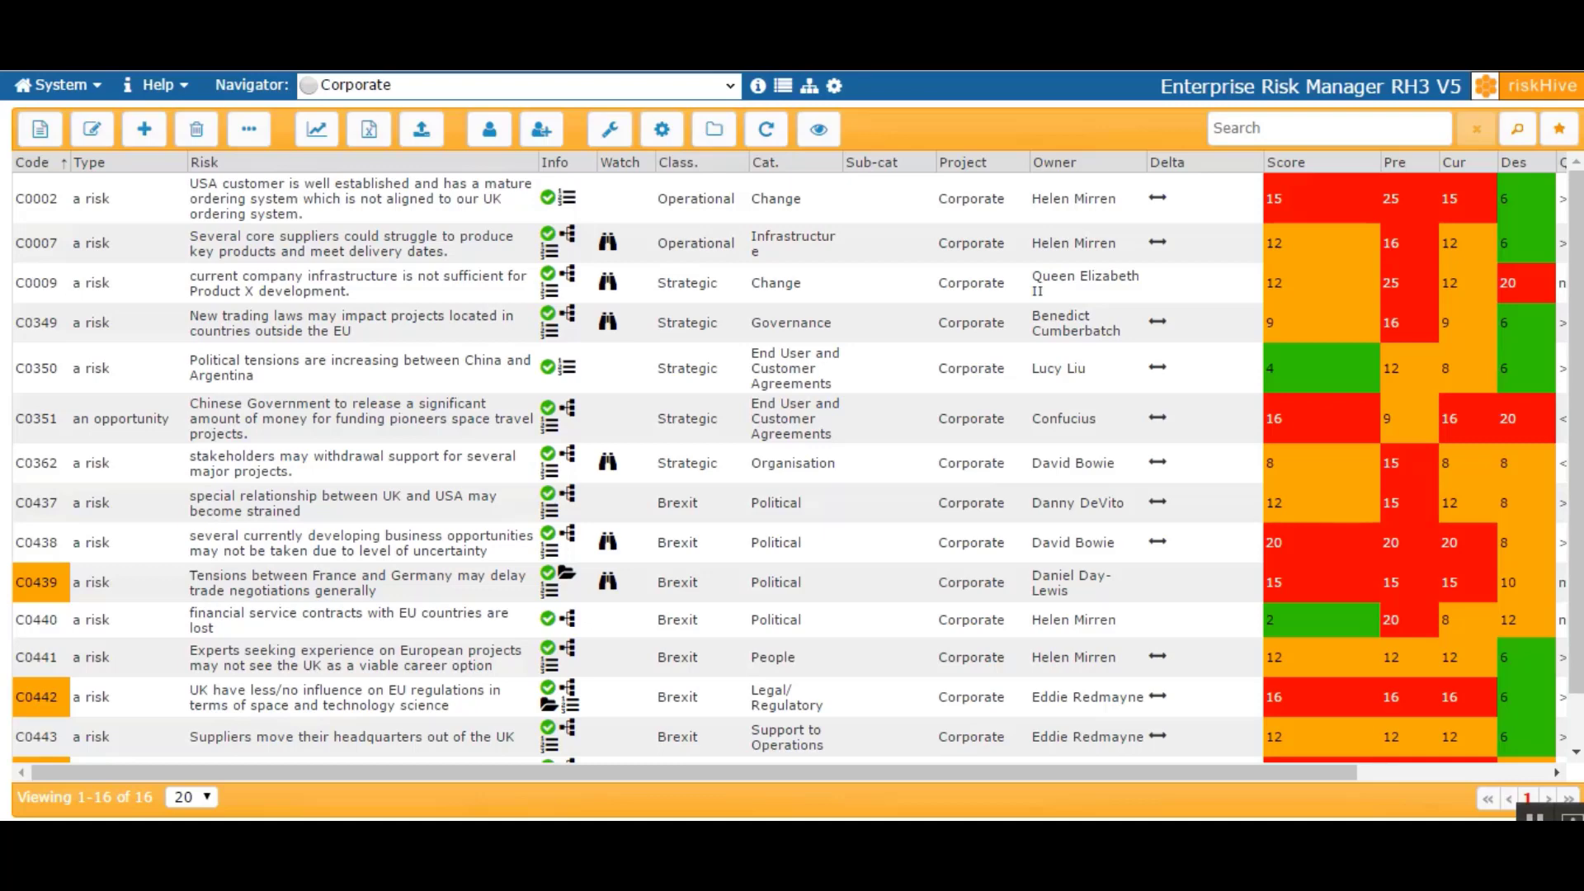
Step: Create a new risk and assign it to the Maintainance and Service Contracts project node under Corporate
{"action": "left_click", "coordinate": [250, 128]}
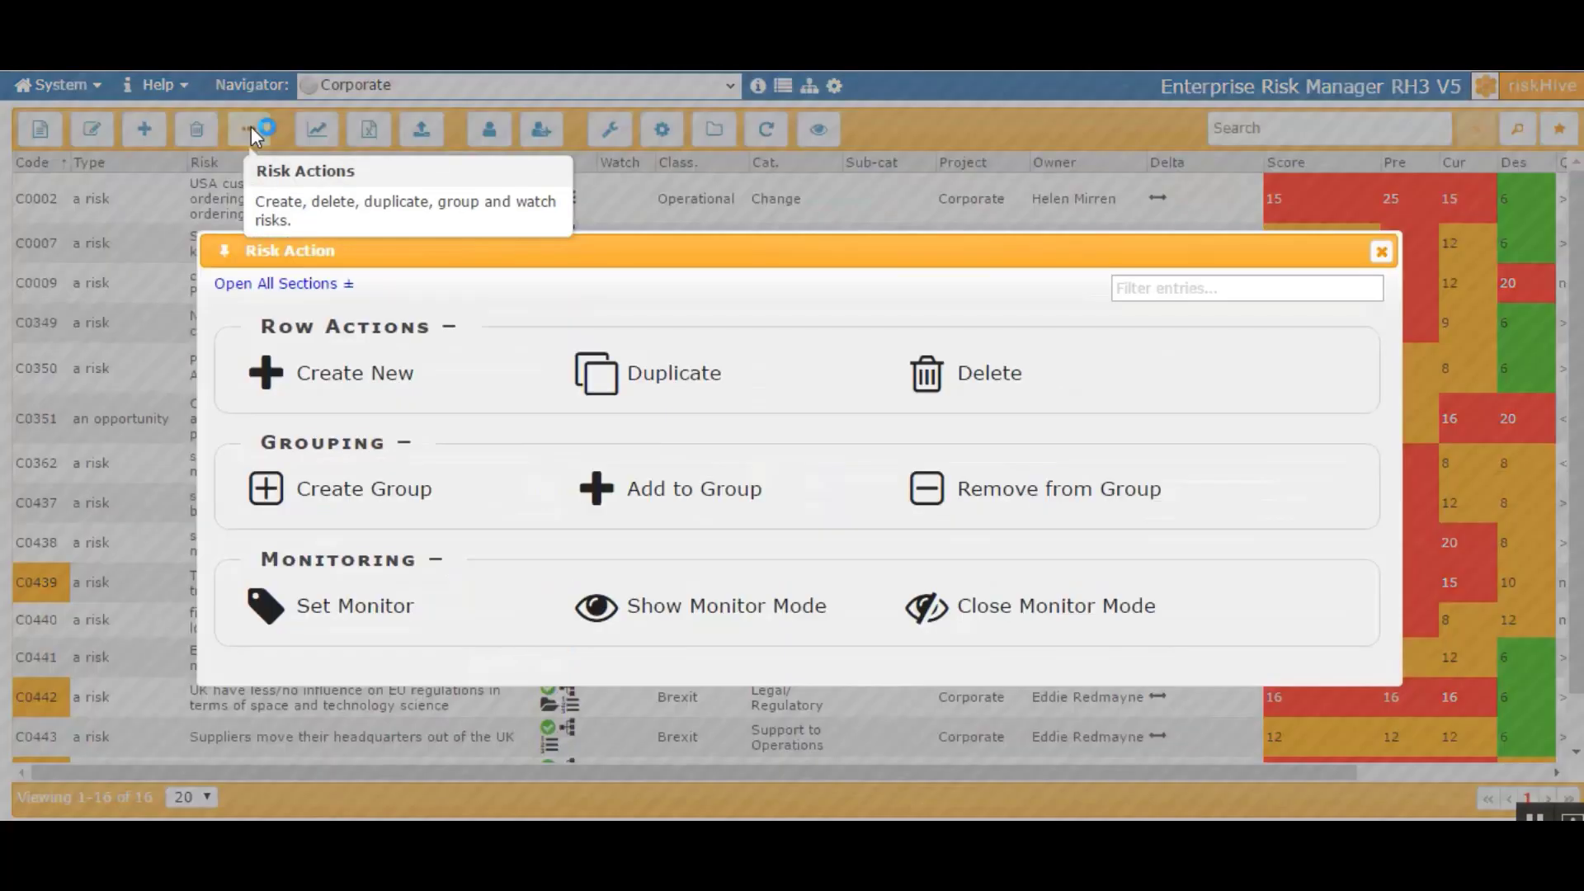
{"action": "left_click", "coordinate": [304, 381]}
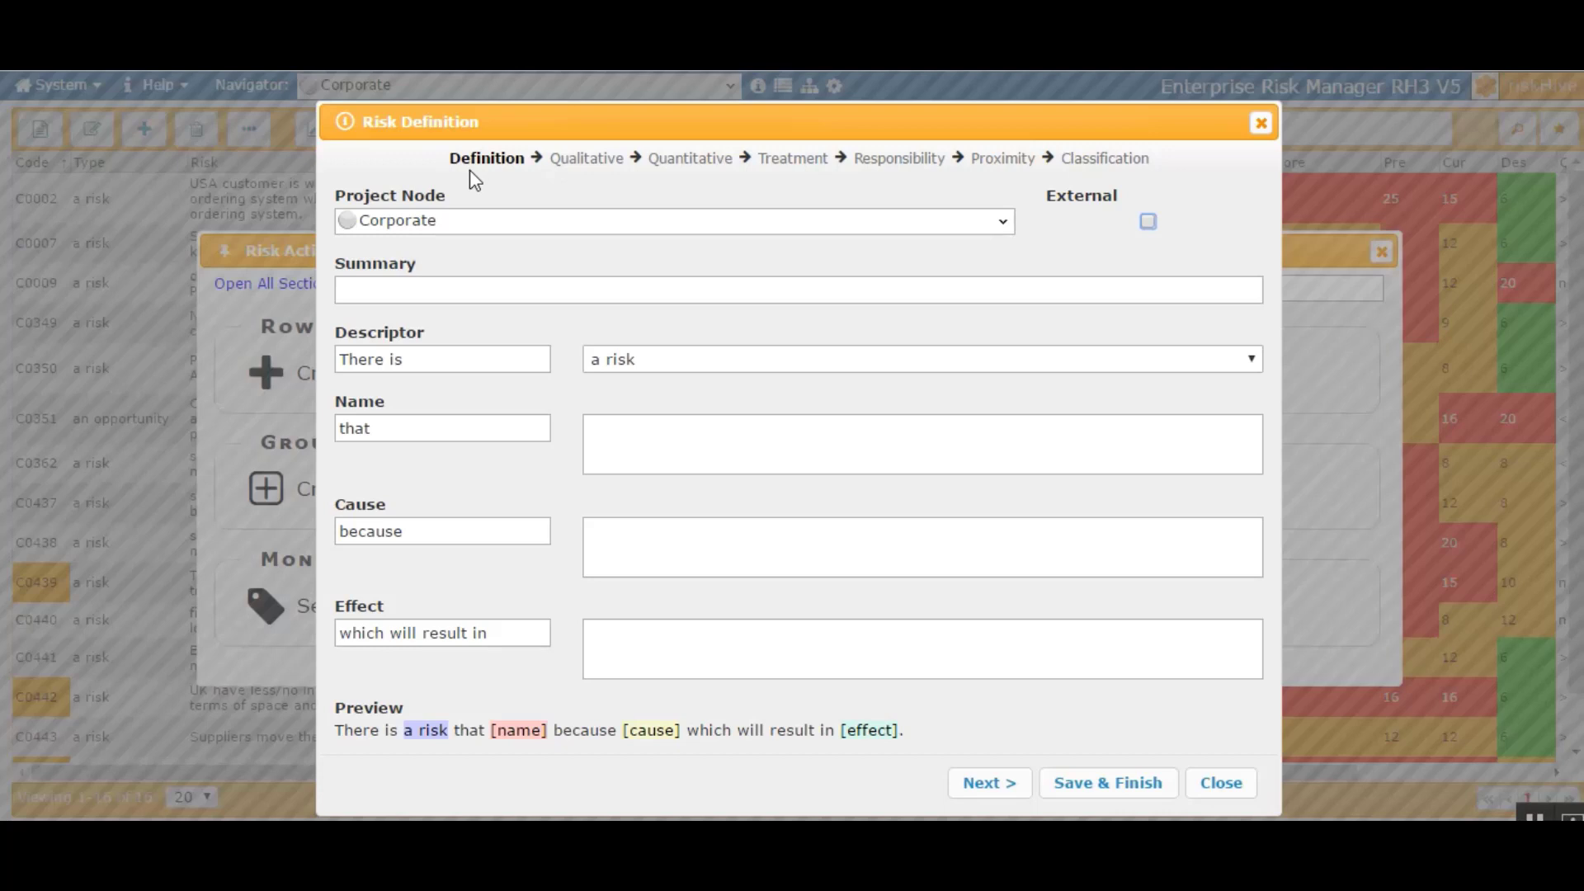
{"action": "left_click", "coordinate": [498, 224]}
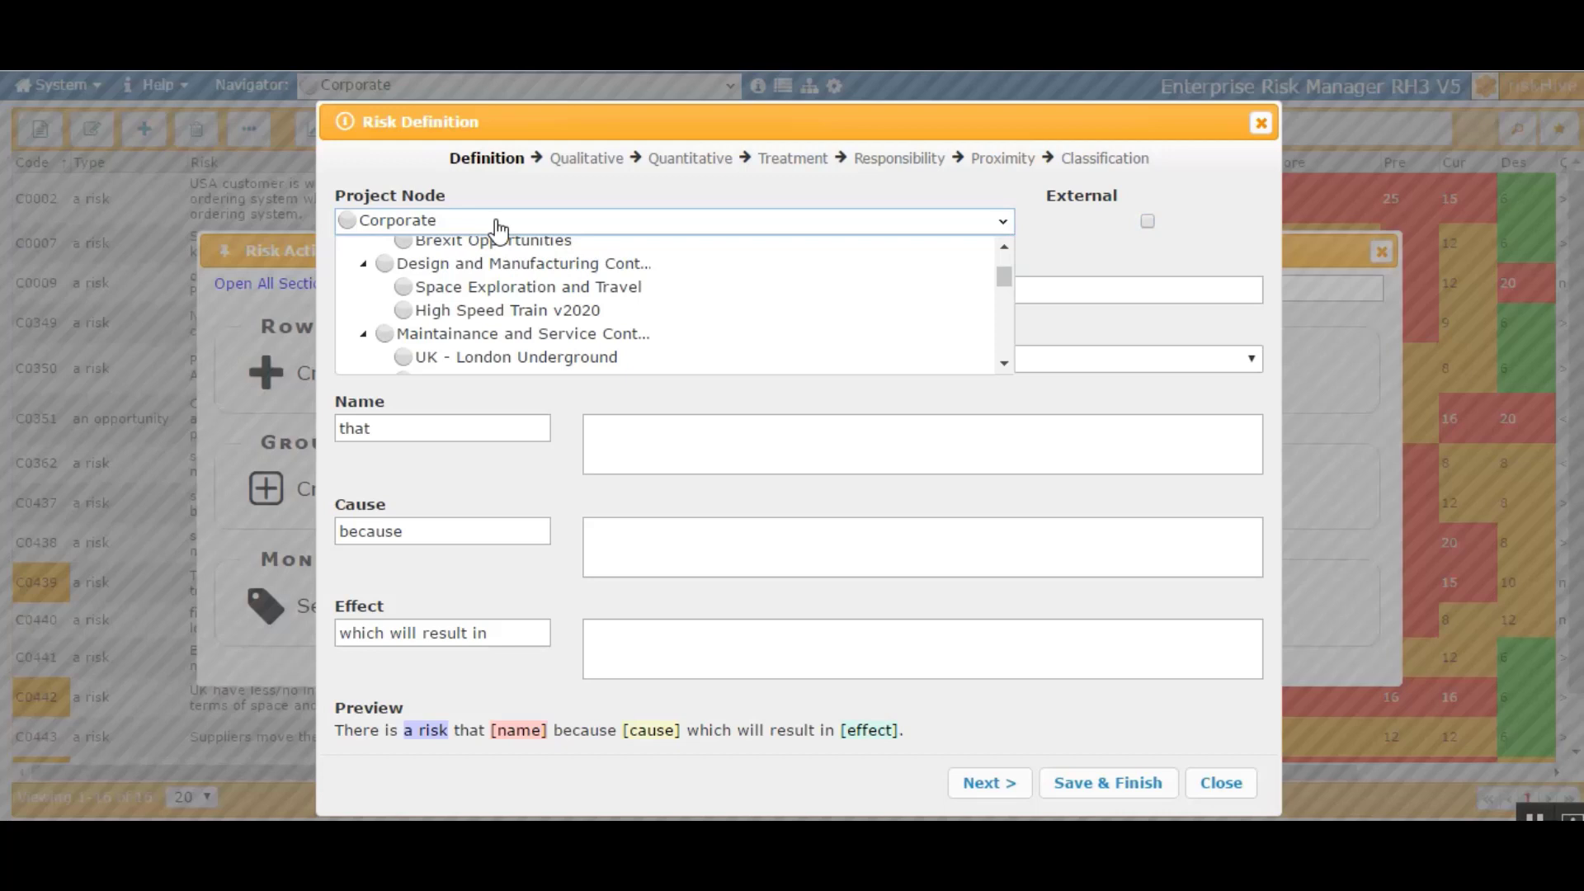
{"action": "left_click", "coordinate": [514, 334]}
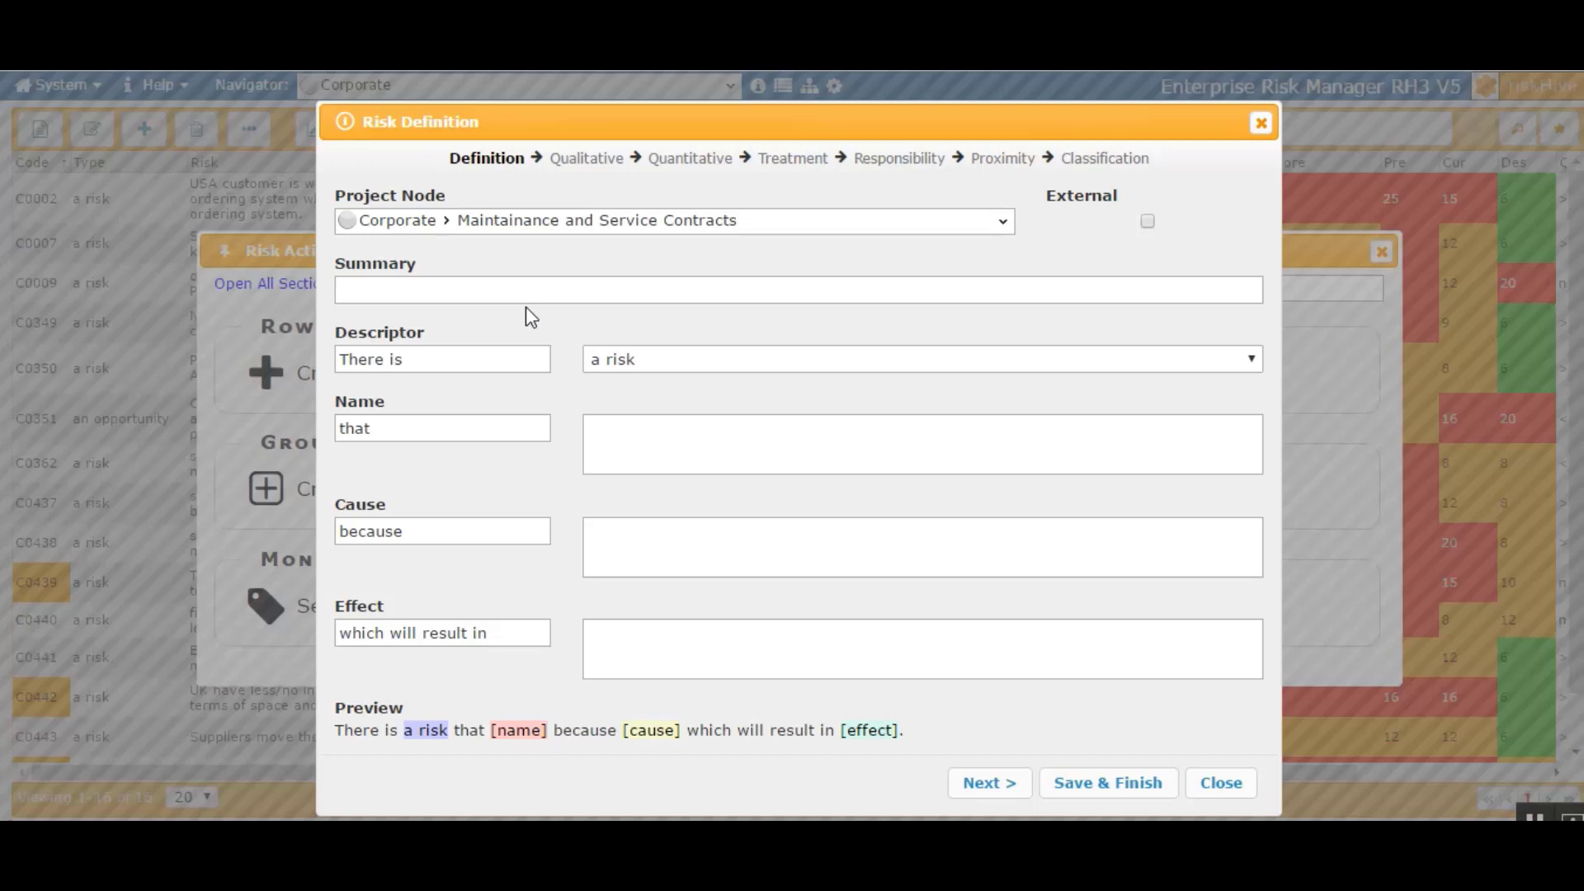
Step: Enter the summary "Serious bugs have been discovered in the new reporting tool which impact the reporting capability of key projects." with descriptor "a risk"
{"action": "left_click", "coordinate": [364, 284]}
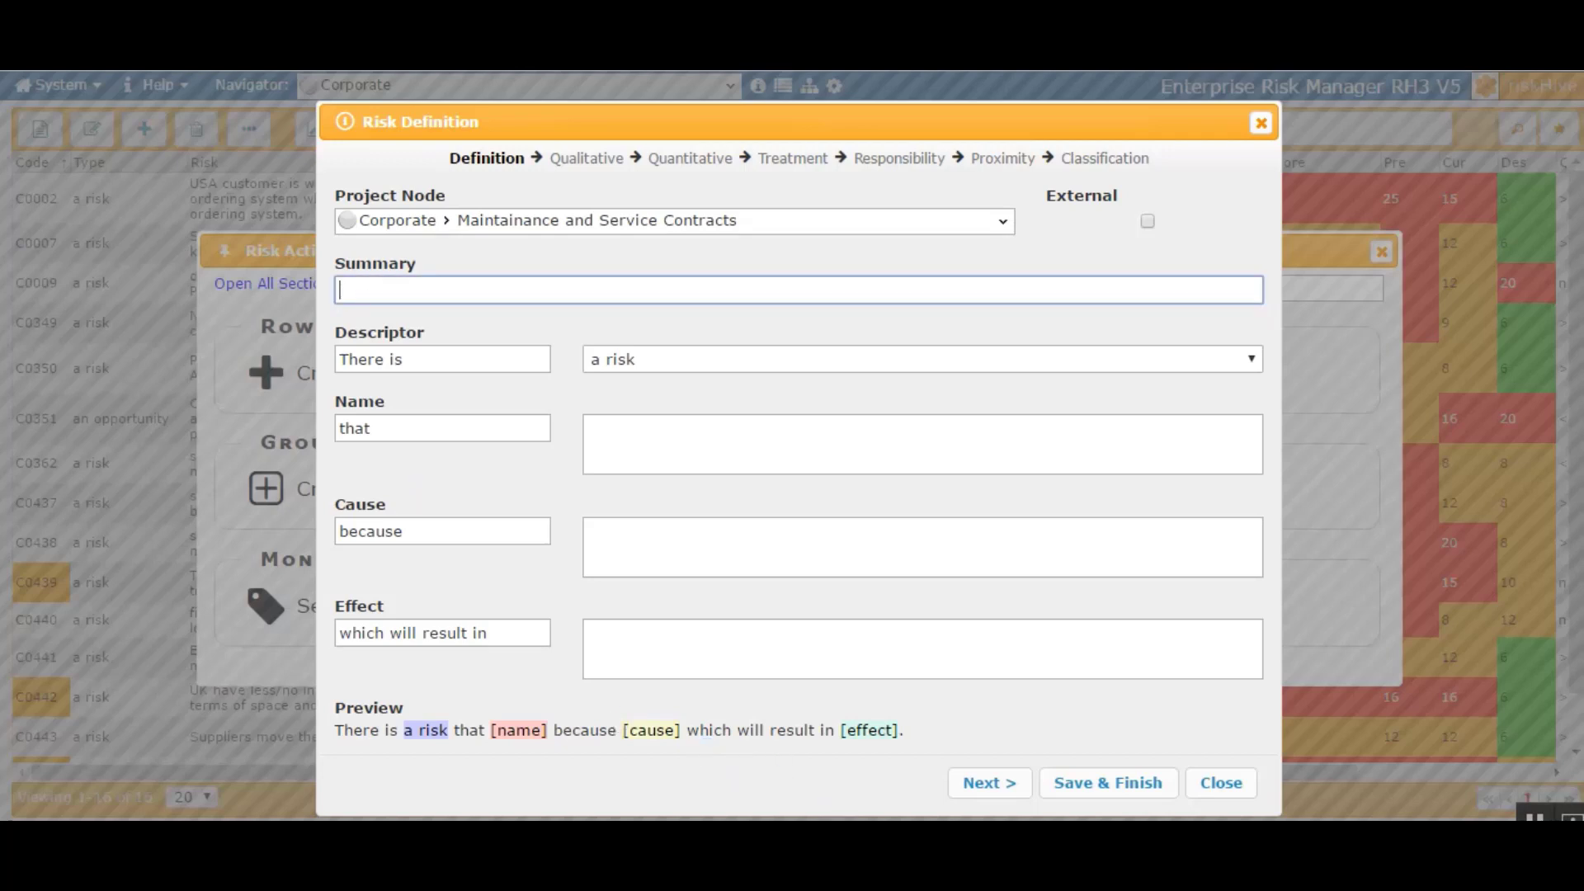
{"action": "type", "text": "Serious bugs have been discovered in the new reporting tool which impact the reporting capability of key projects."}
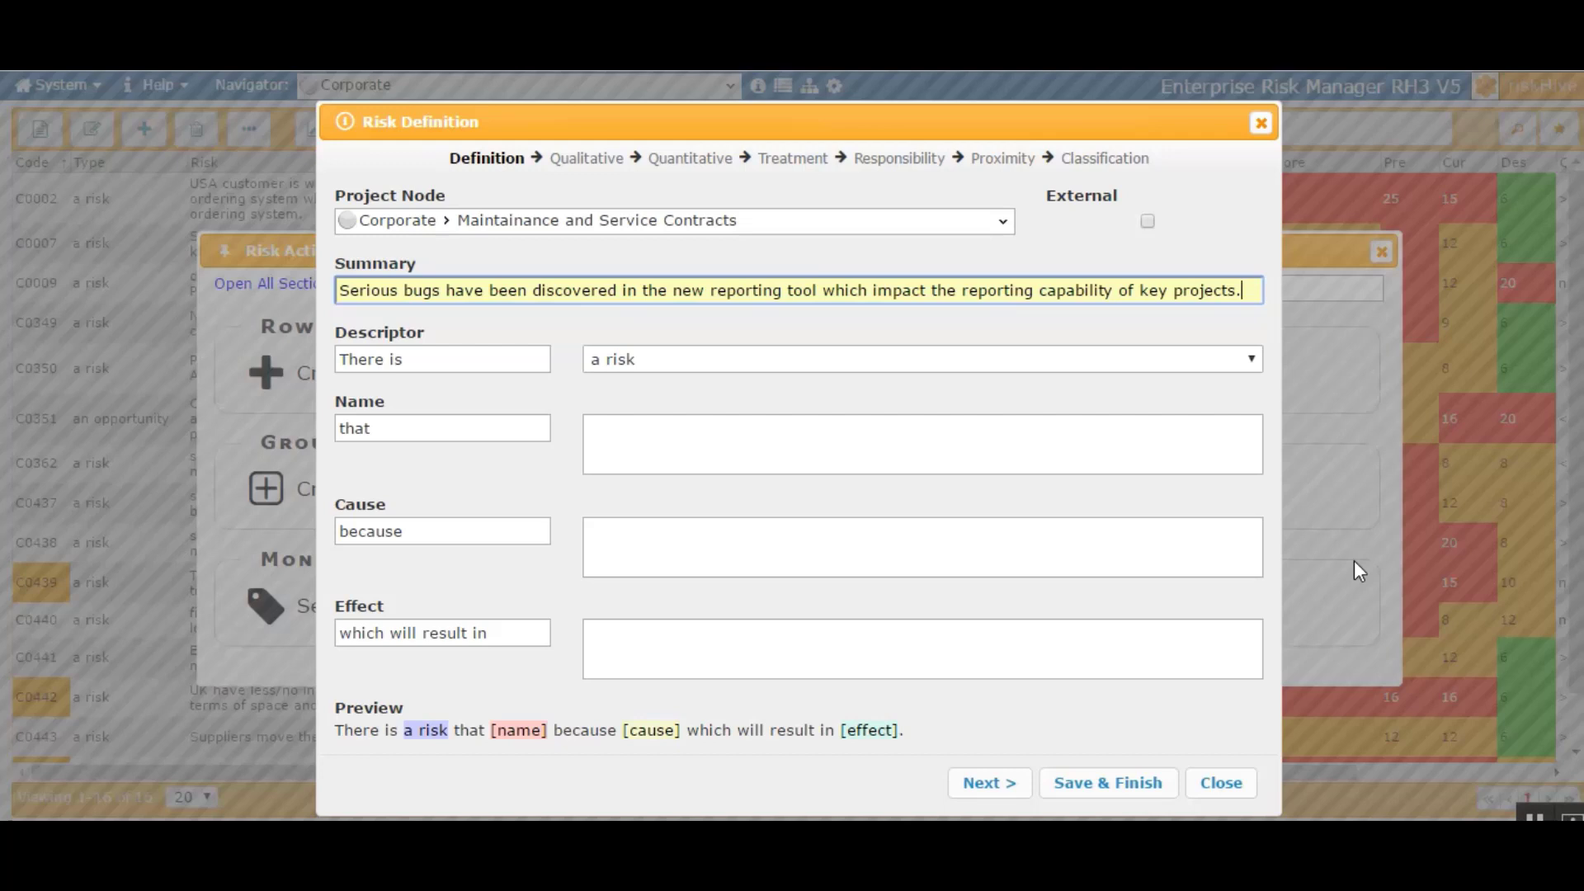
{"action": "left_click", "coordinate": [649, 364]}
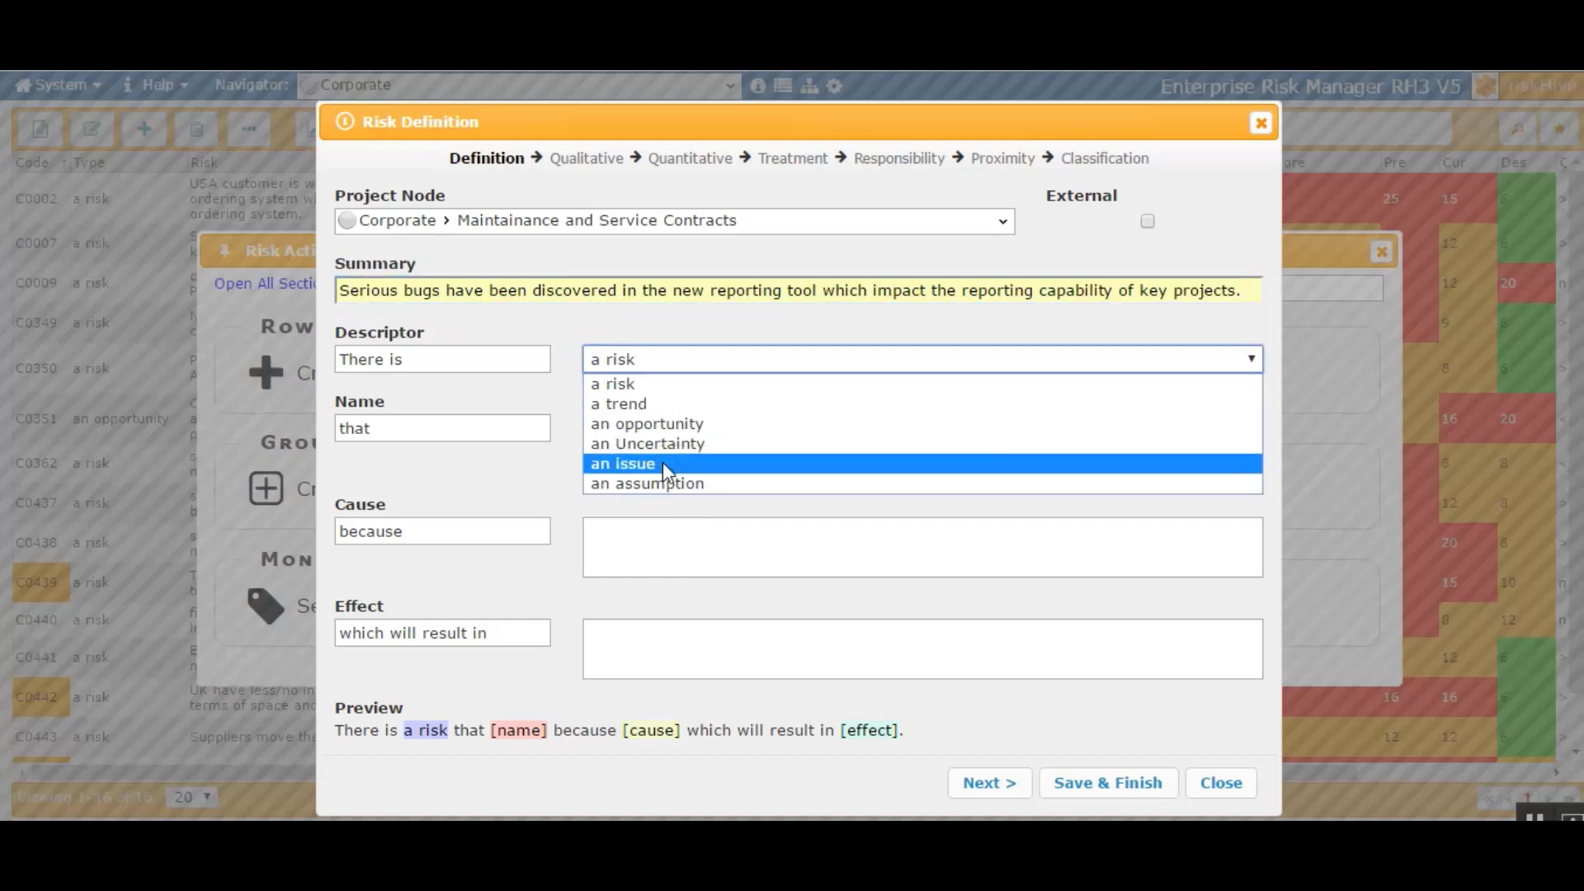
{"action": "left_click", "coordinate": [662, 389]}
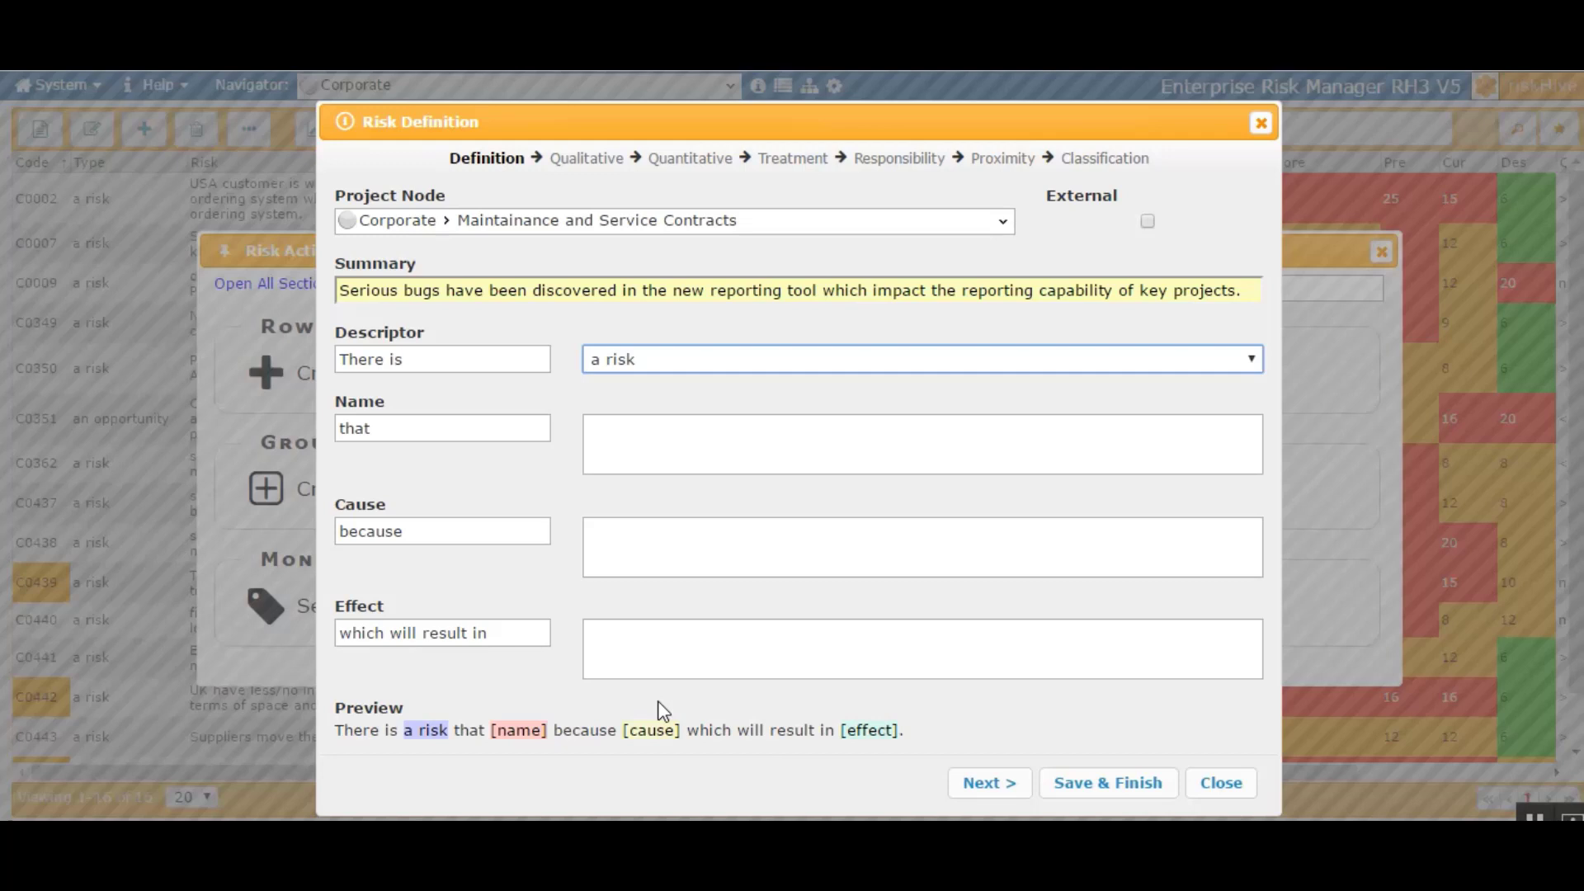
Step: Enter name "Key quarterly reports may be delayed", cause "Software problems will prevent reports being generated" and effect "Status updates from key projects are not provided"
{"action": "left_click", "coordinate": [608, 428]}
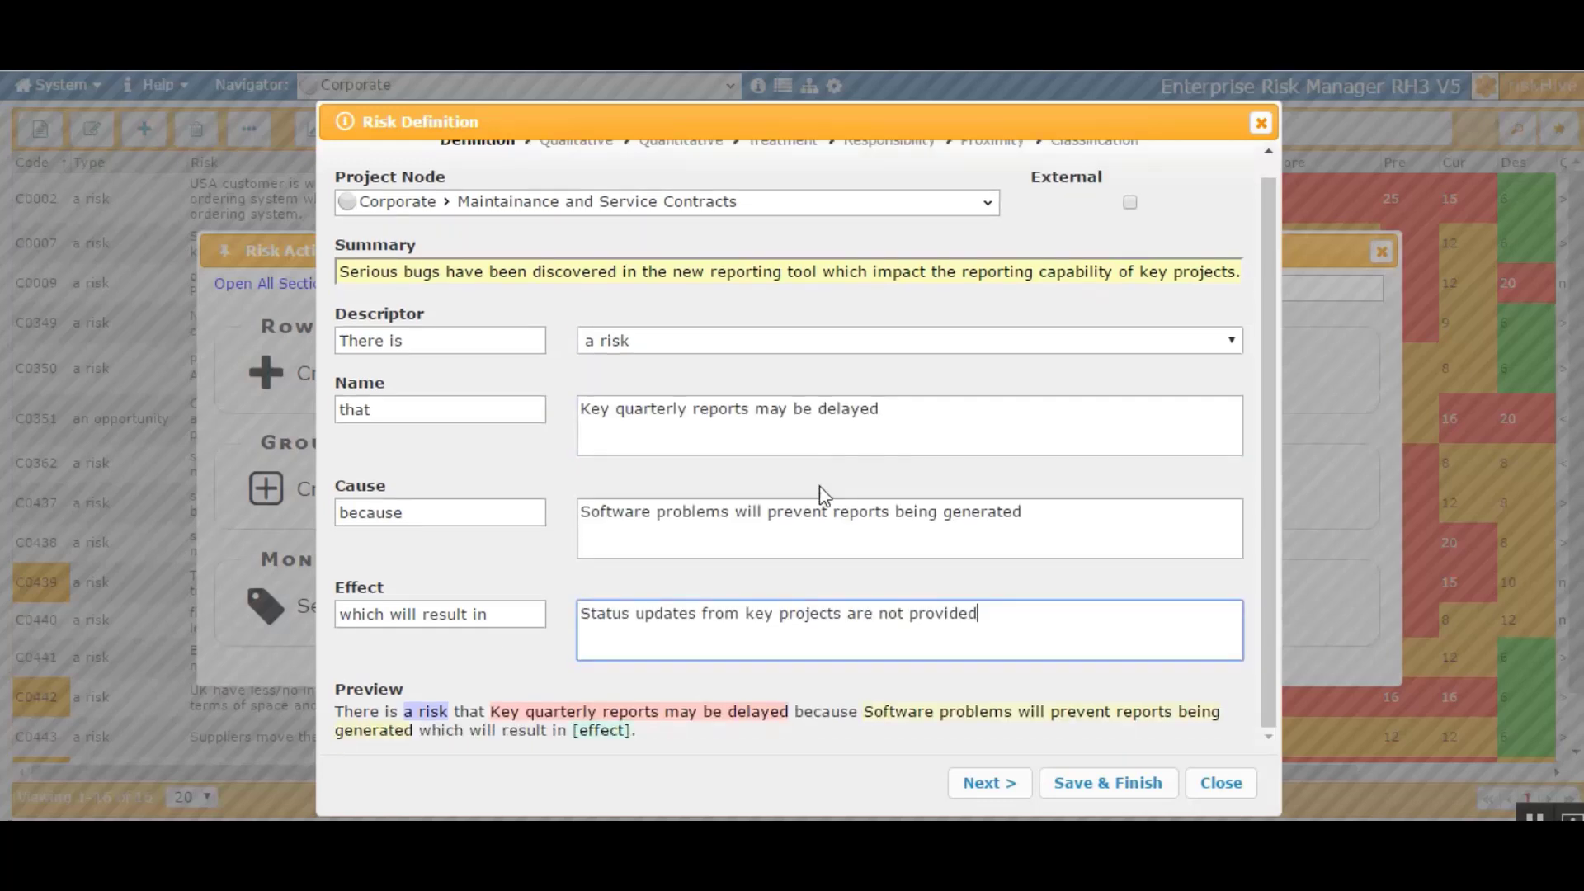
{"action": "left_click", "coordinate": [1275, 494]}
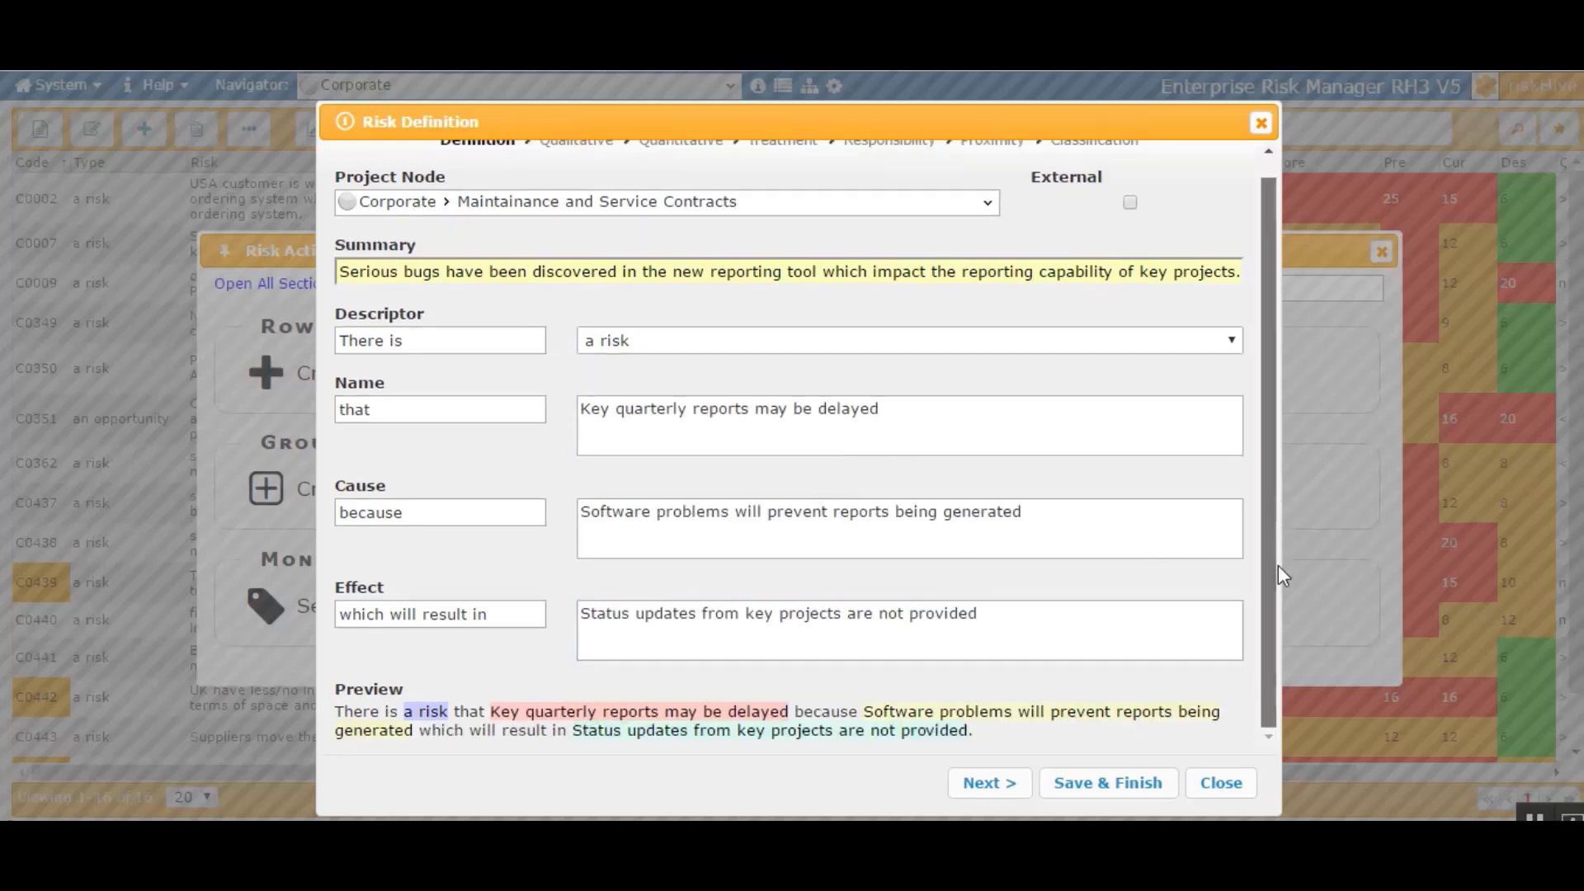
{"action": "left_click", "coordinate": [988, 782]}
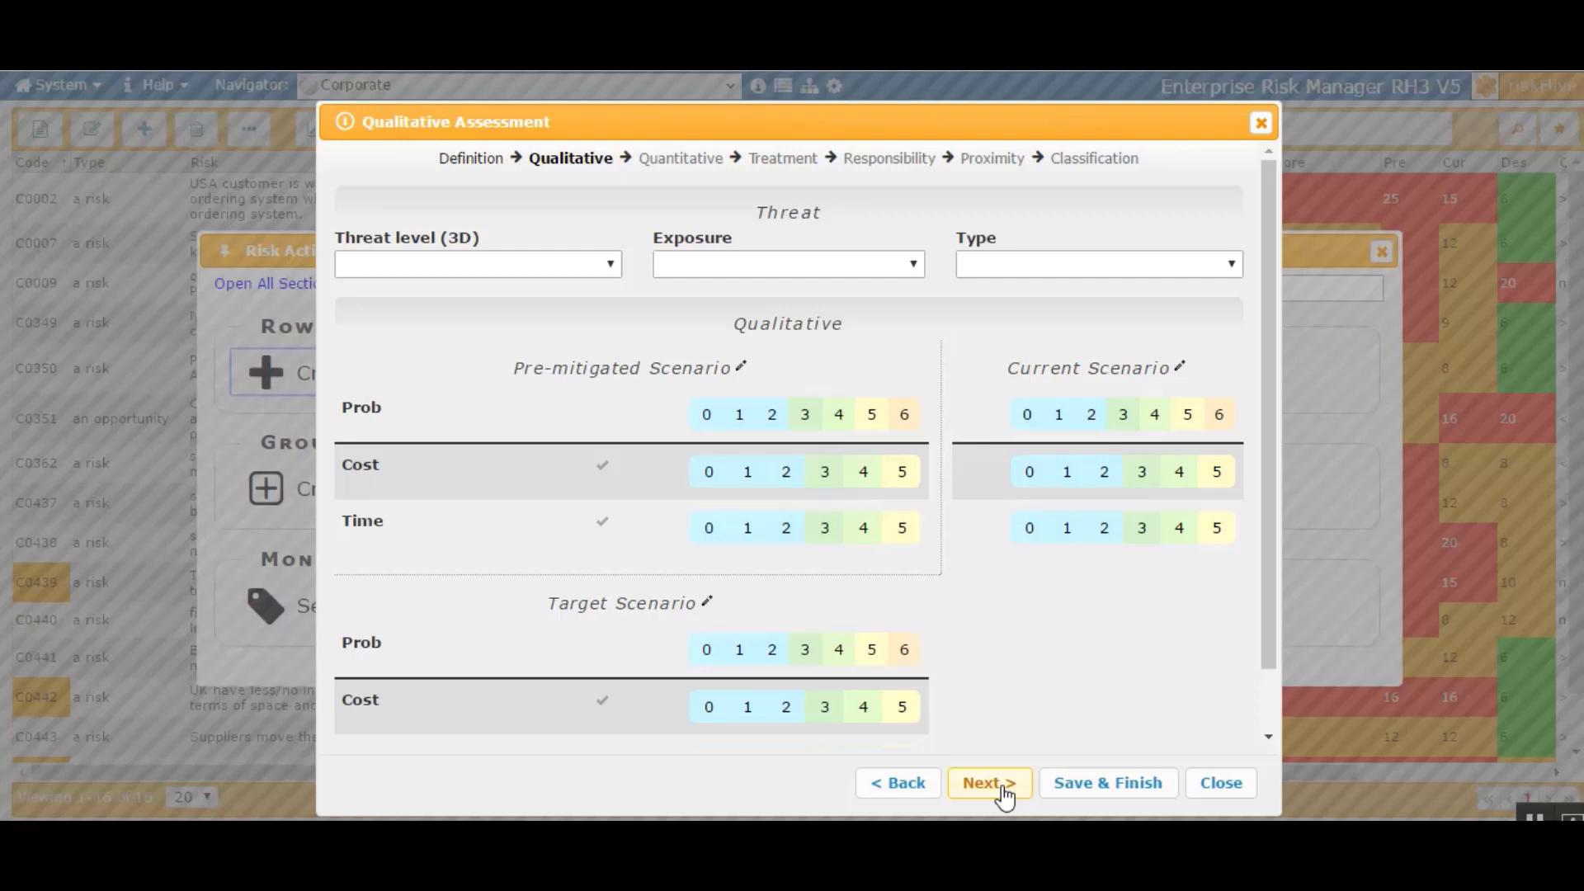
Step: Rate probability, cost and time as 2 in both the pre-mitigated and current scenarios of the qualitative assessment
{"action": "left_click", "coordinate": [772, 414]}
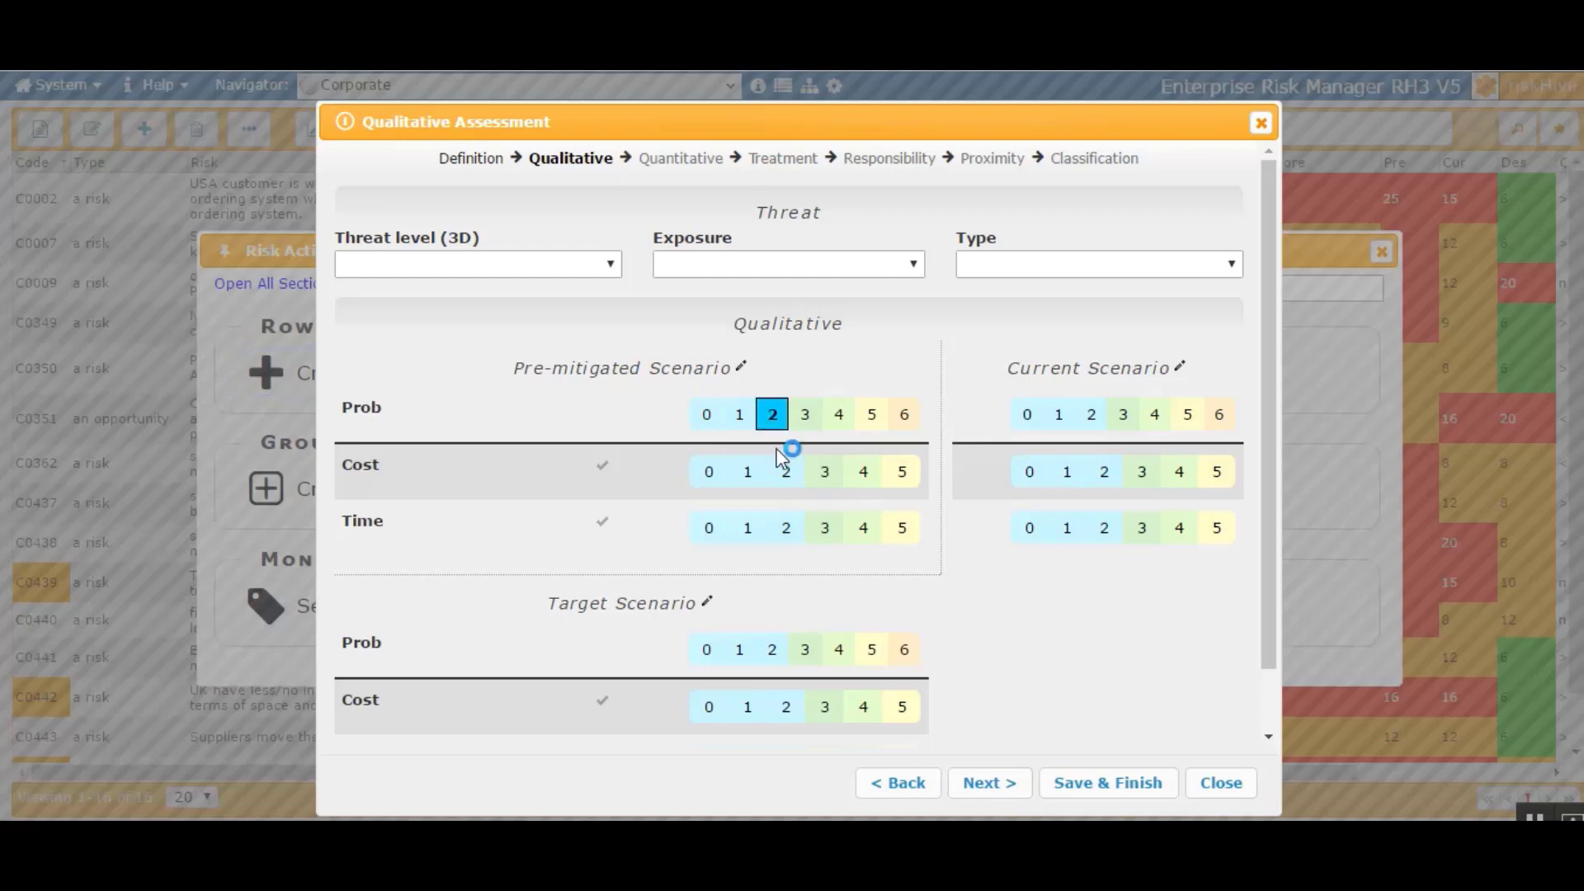
{"action": "left_click", "coordinate": [785, 480]}
{"action": "left_click", "coordinate": [785, 530]}
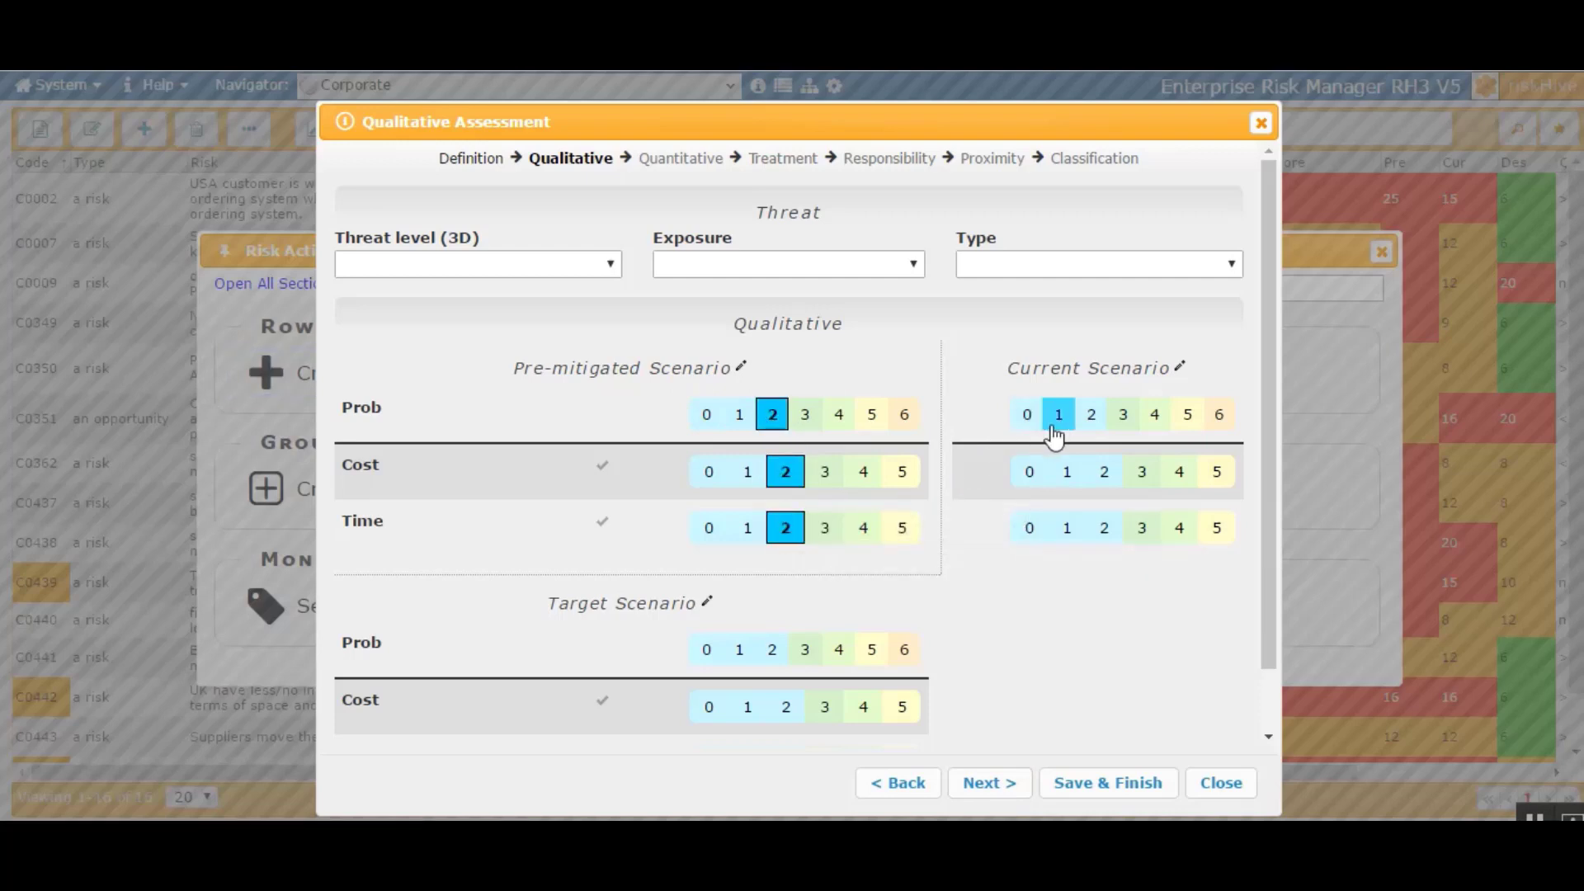
{"action": "left_click", "coordinate": [1091, 417]}
{"action": "left_click", "coordinate": [1102, 475]}
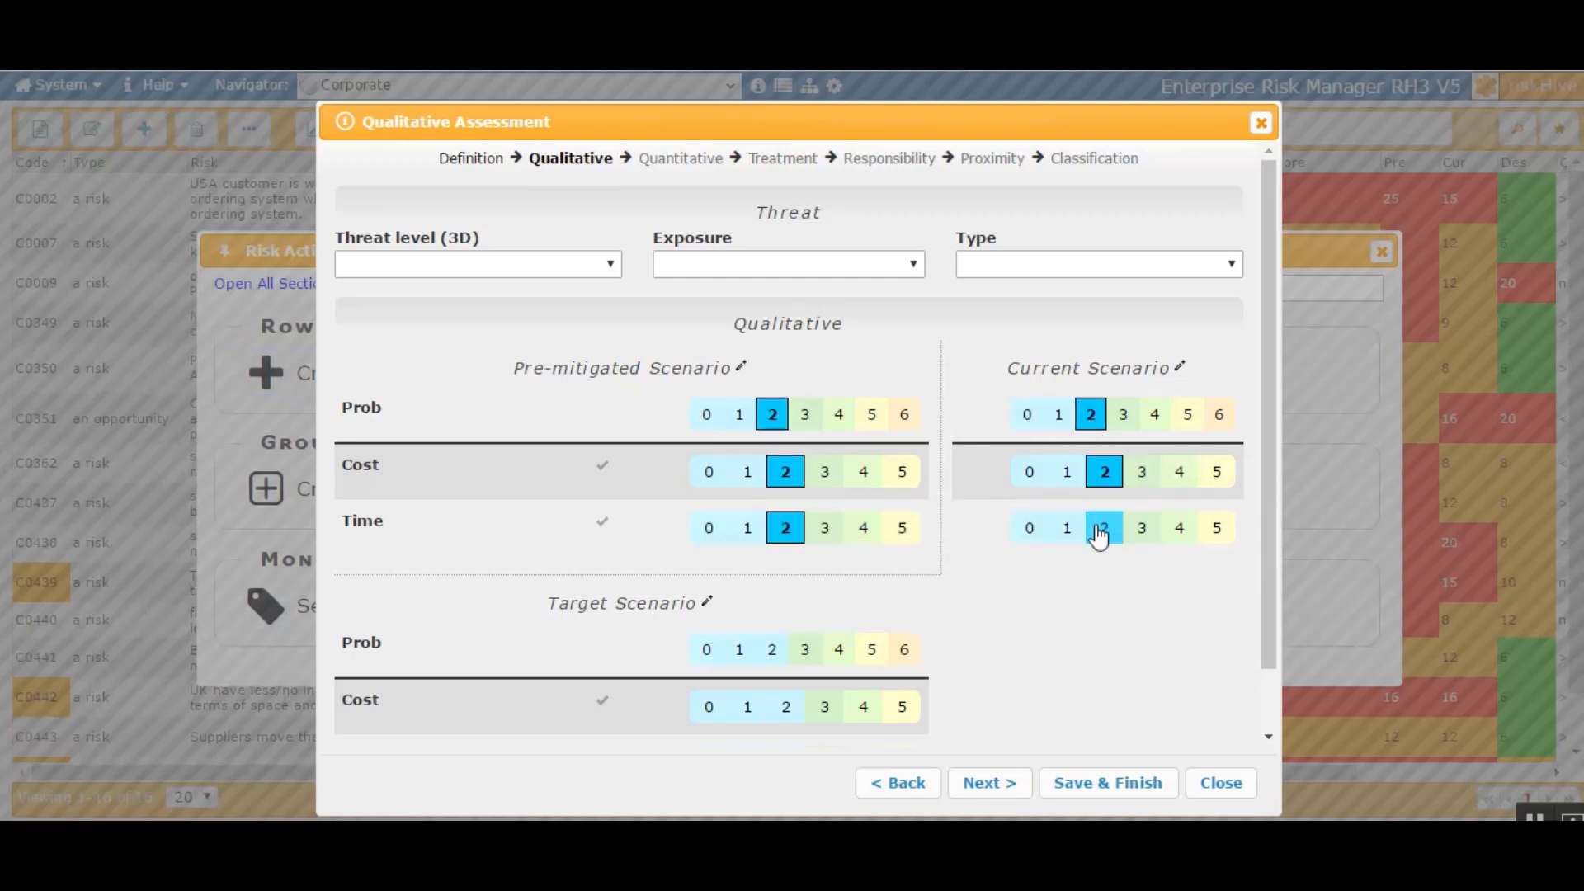
{"action": "left_click", "coordinate": [1100, 530]}
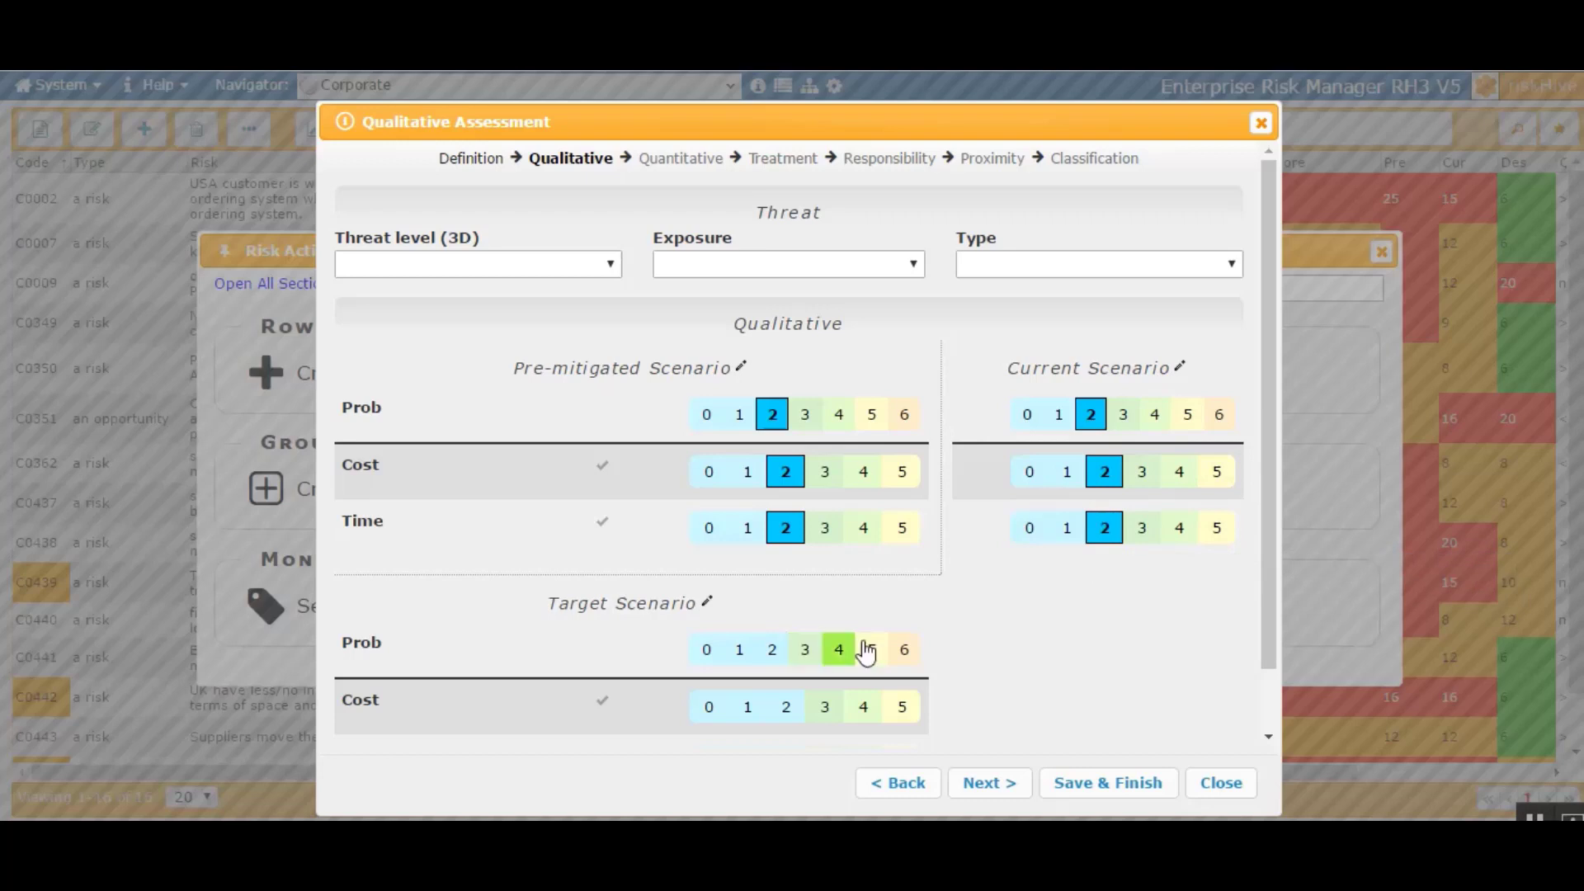
Step: Rate probability, cost and time as 0 in the qualitative target scenario
{"action": "scroll", "coordinate": [979, 609], "scroll_direction": "down", "scroll_amount": 2}
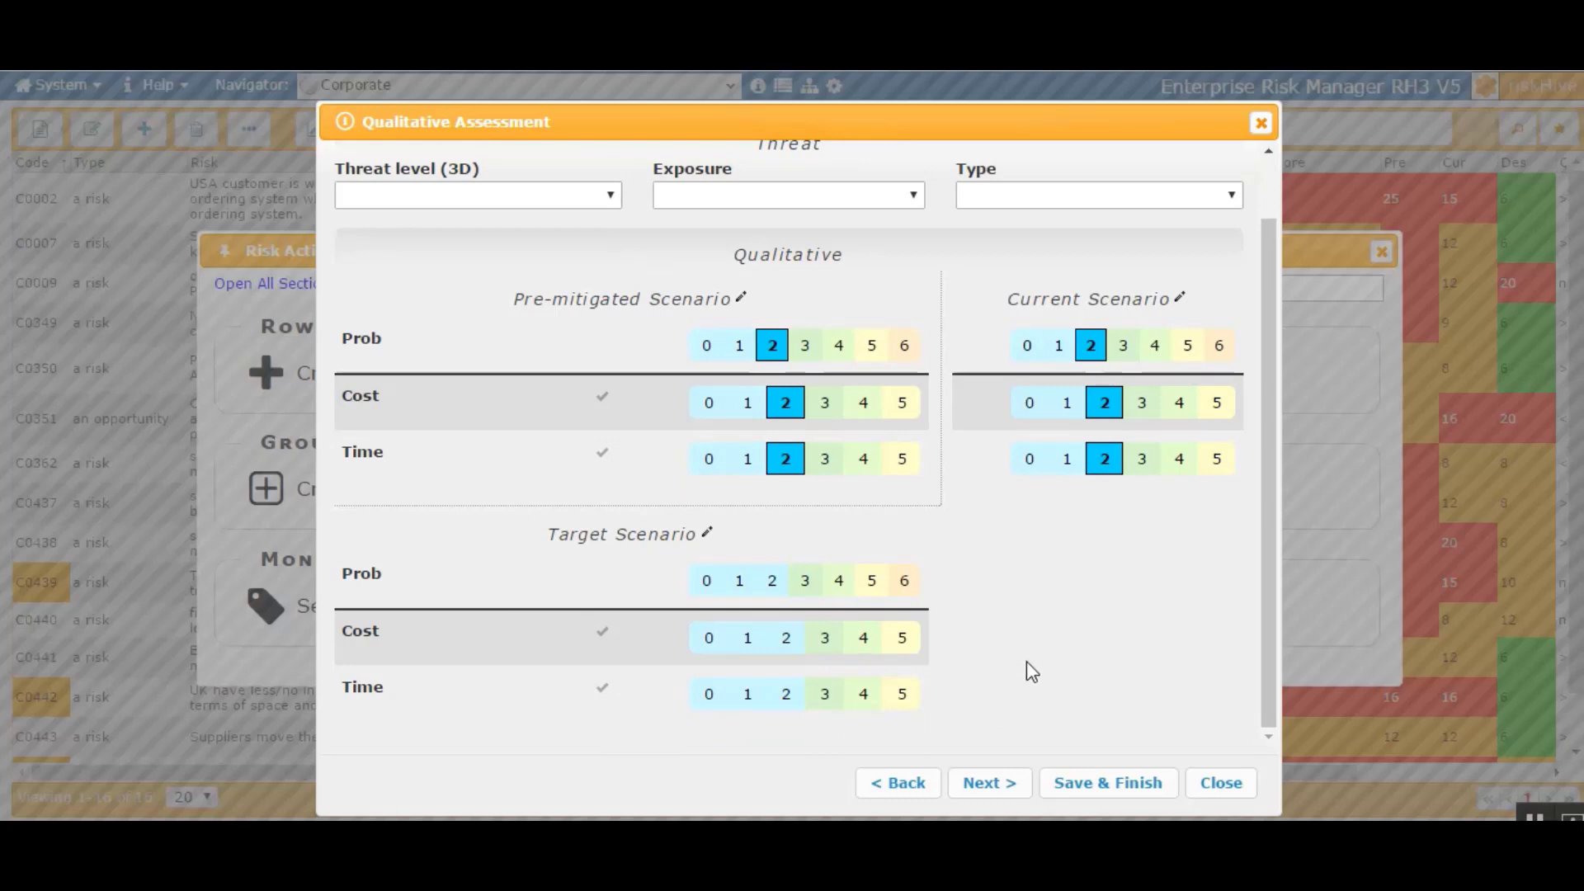
{"action": "left_click", "coordinate": [709, 587]}
{"action": "left_click", "coordinate": [708, 693]}
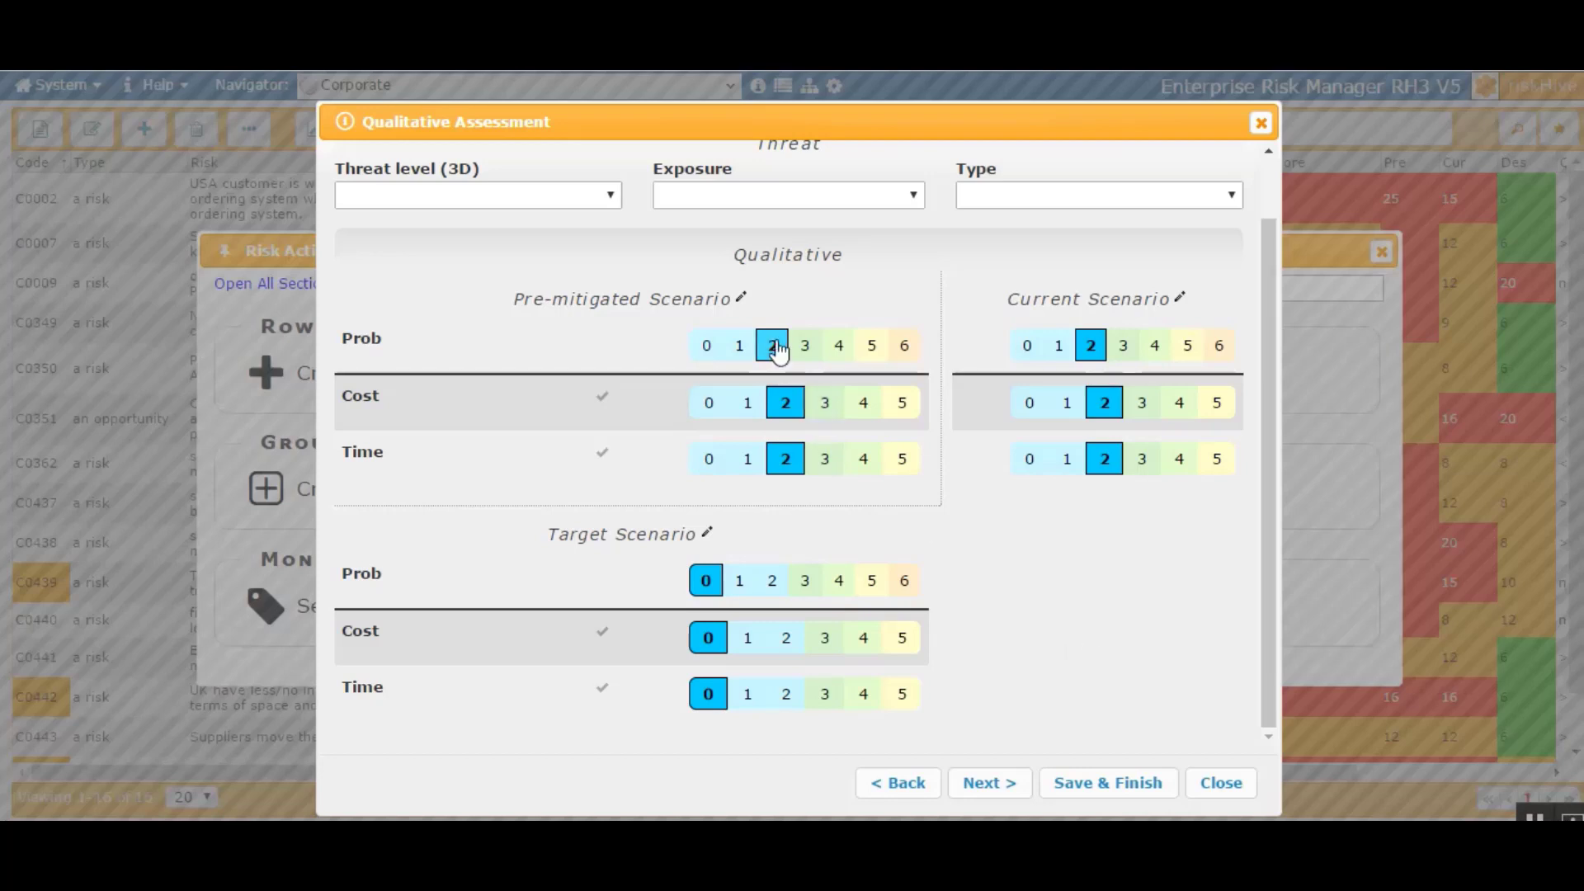
Step: Record a pre-mitigated rating rationale: Cost (£7000) and Time (5 days) impacts from reassigning or finding new resources to regenerate reports and meet reporting deadlines
{"action": "left_click", "coordinate": [741, 297]}
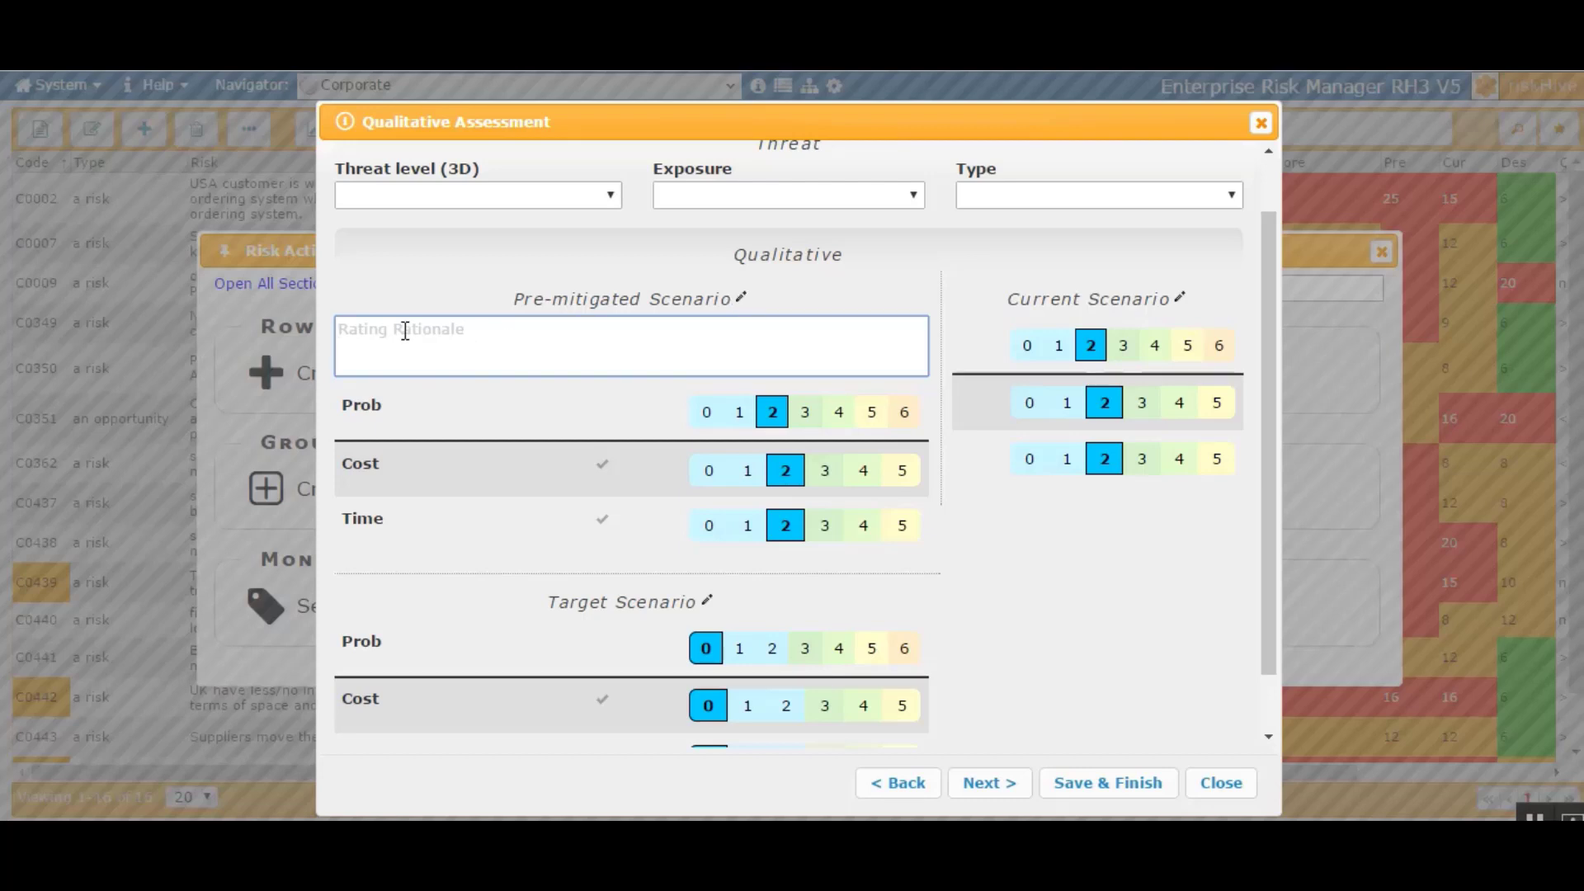
{"action": "type", "text": "Cost (£7000) and Time (5 days) impacts incurred due to either reassigning resources away from core duties or finding new resources to regenerate reports and ensure reporting deadlines are met"}
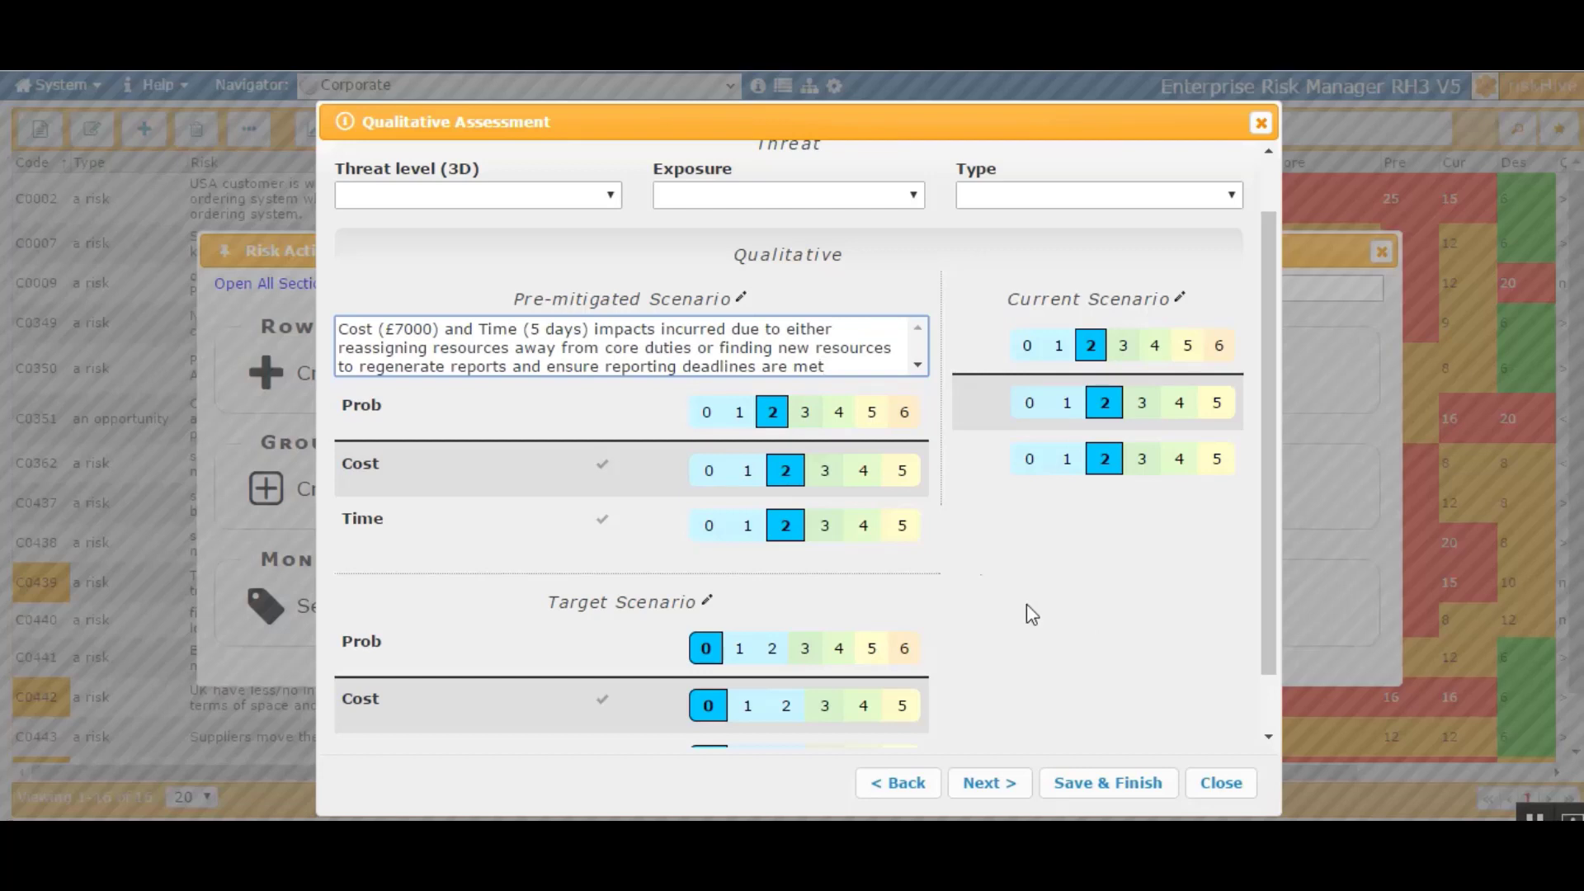
{"action": "left_click", "coordinate": [742, 300]}
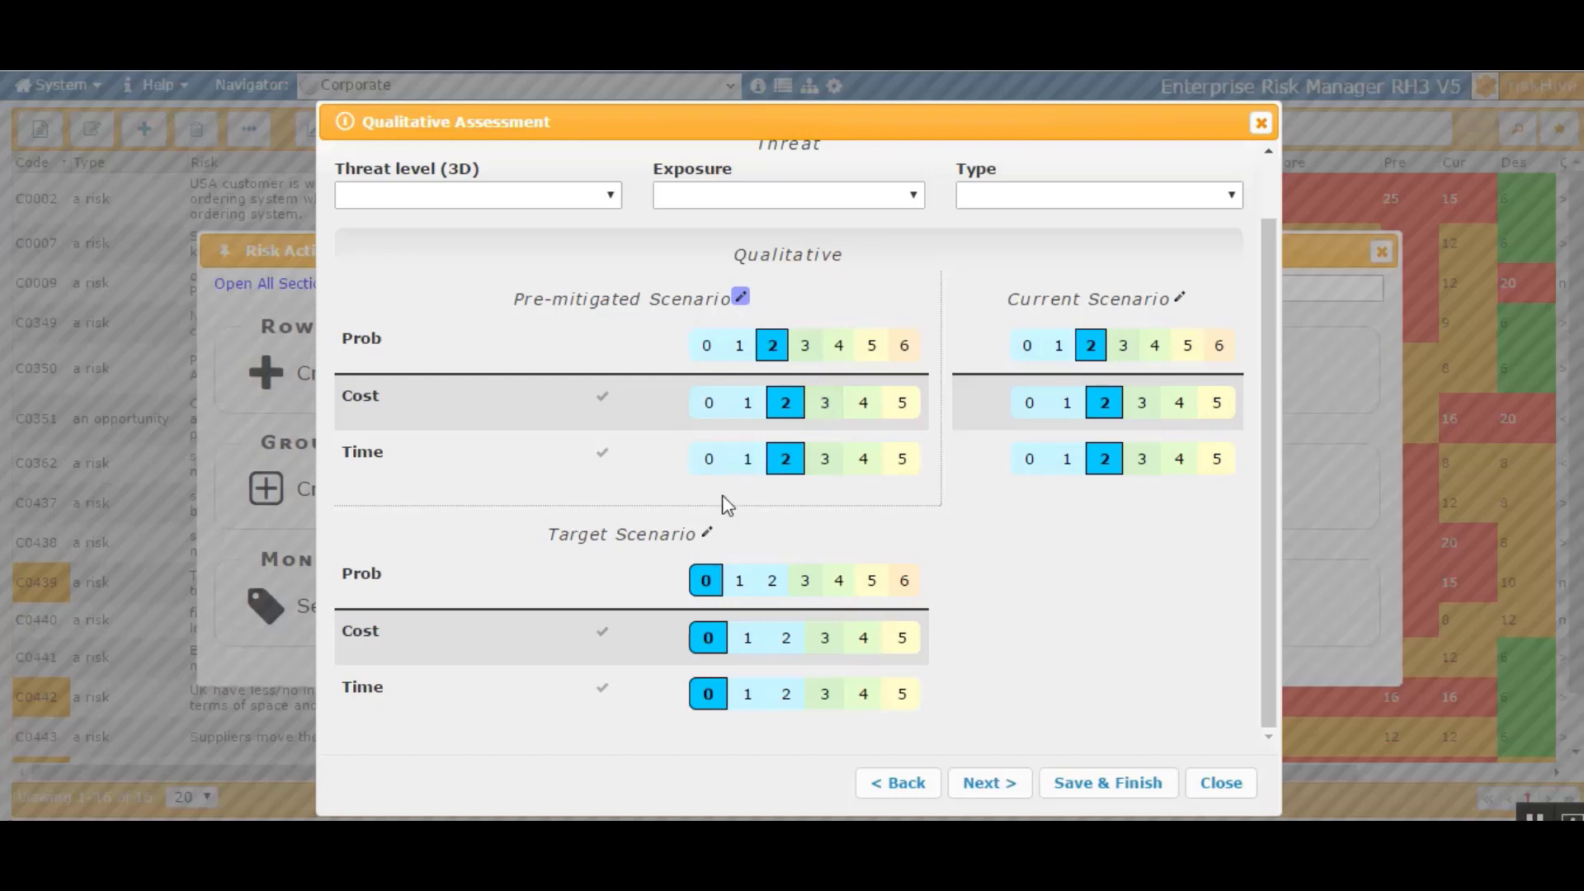
Step: Add the target scenario rationale: use the old reporting system this month until the new system's bugs are resolved, with no Cost or Time impacts
{"action": "left_click", "coordinate": [707, 532]}
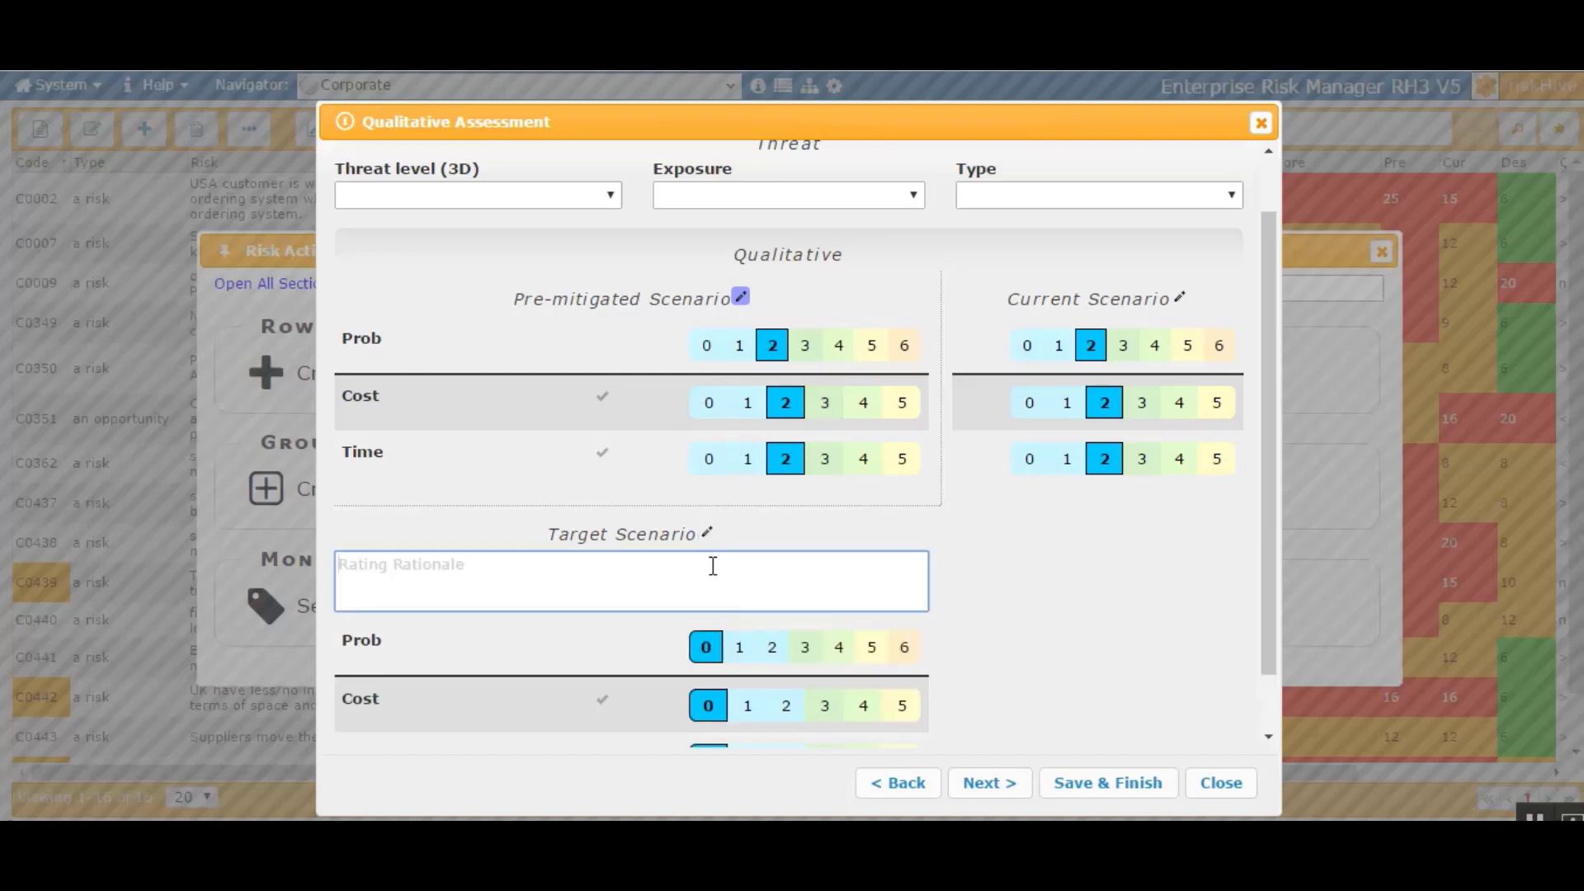
{"action": "key", "text": "ctrl+v"}
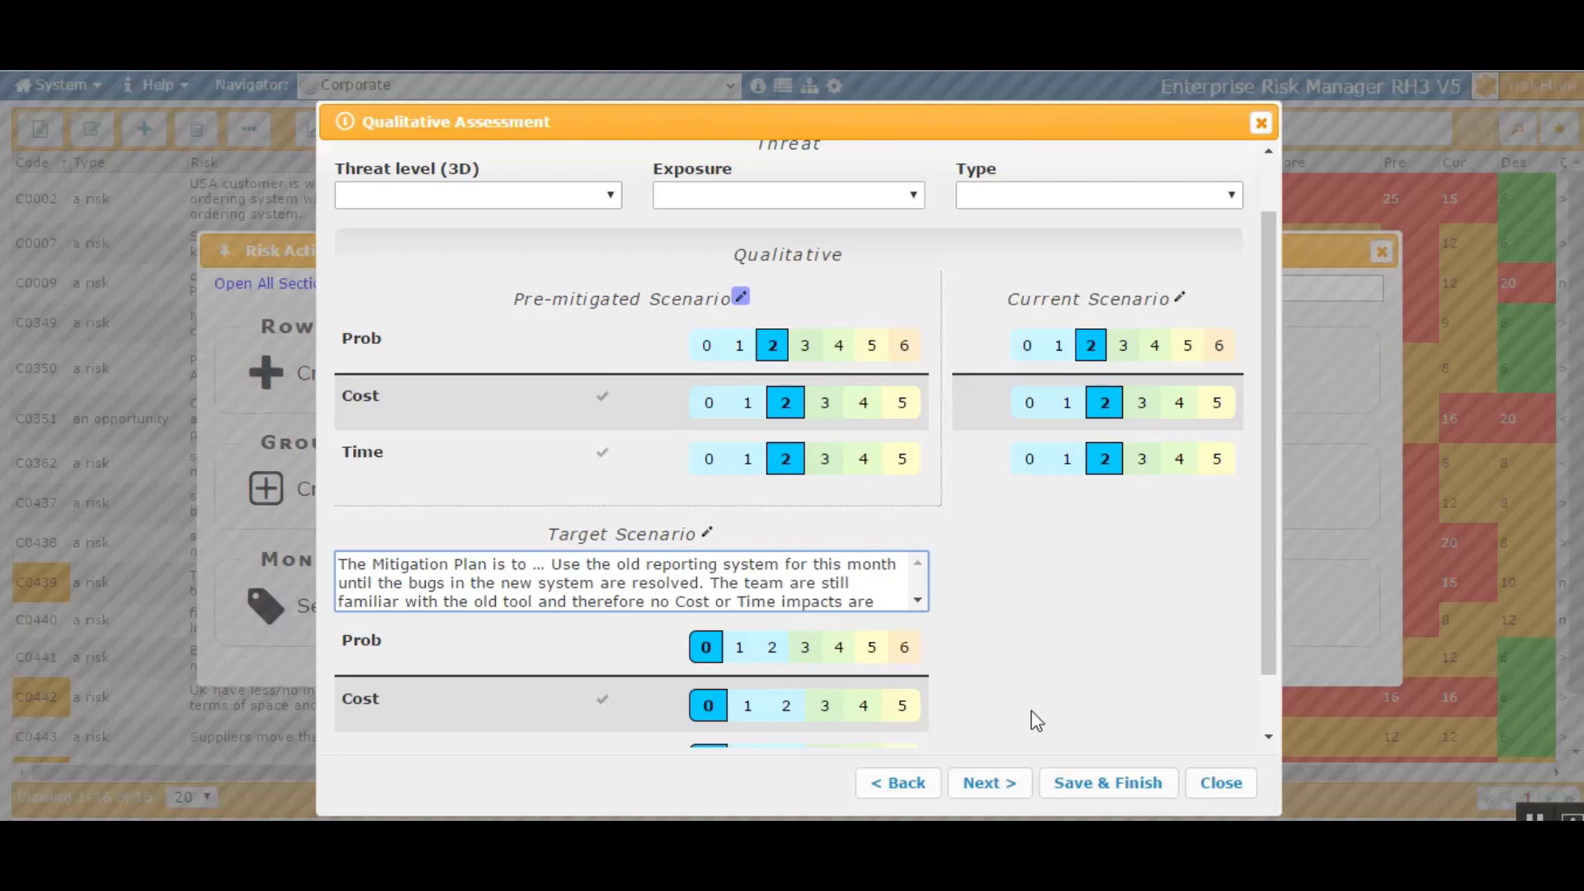
{"action": "left_click", "coordinate": [986, 790]}
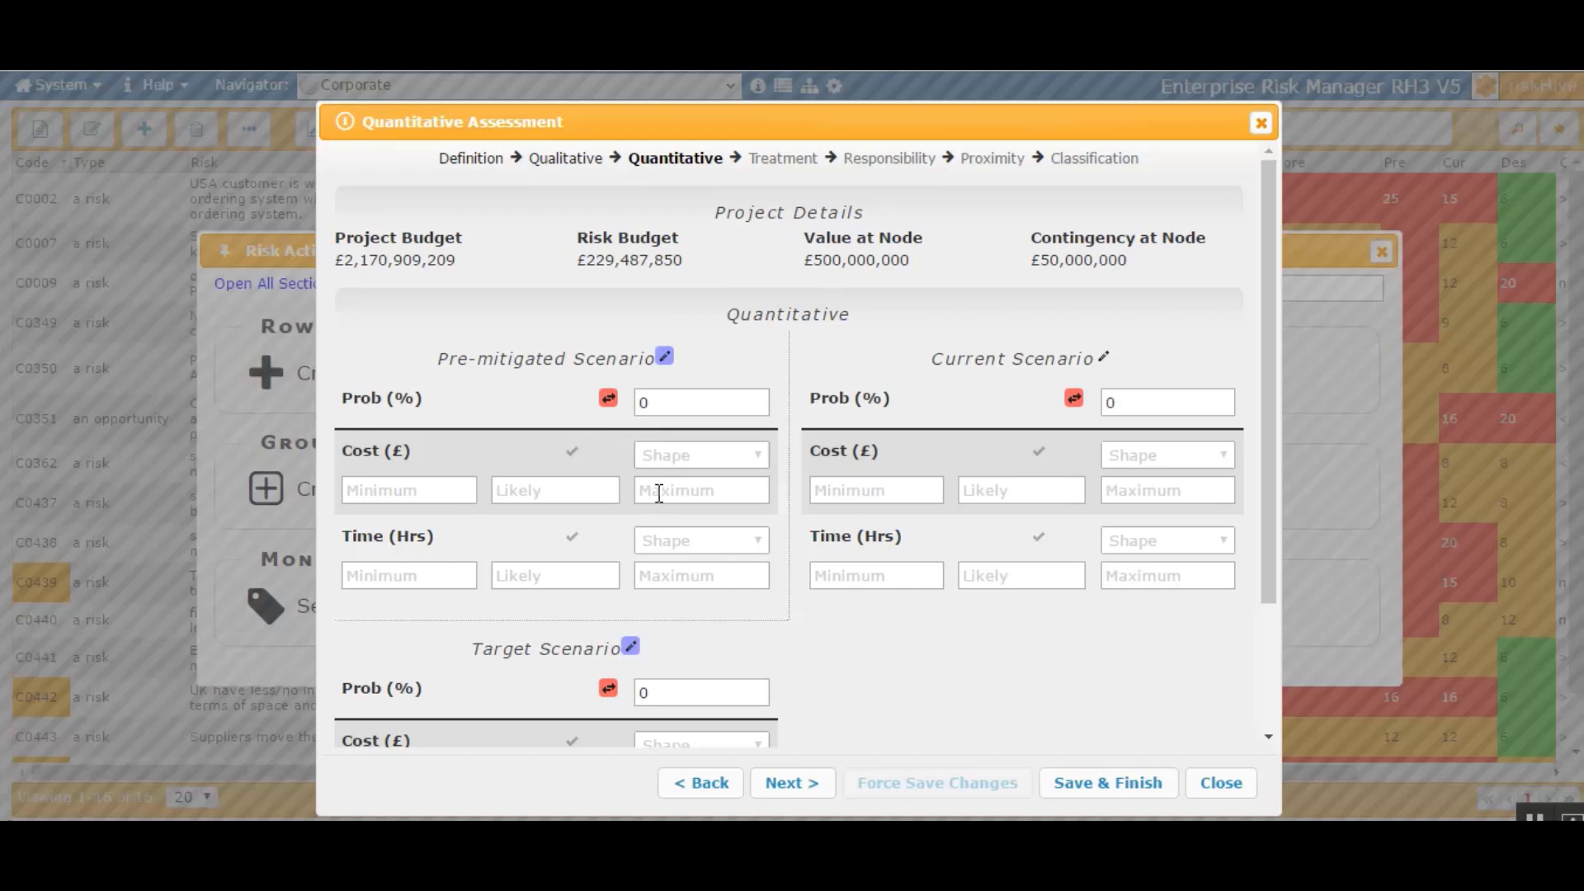
Step: Set the quantitative probability to 40% for both the pre-mitigated and current scenarios
{"action": "double_click", "coordinate": [651, 403]}
{"action": "type", "text": "40"}
{"action": "double_click", "coordinate": [1131, 402]}
{"action": "type", "text": "40"}
Step: Set the pre-mitigated cost to minimum £5,000, likely £7,000 and maximum £8,500 with a Triangular distribution shape
{"action": "left_click", "coordinate": [434, 492]}
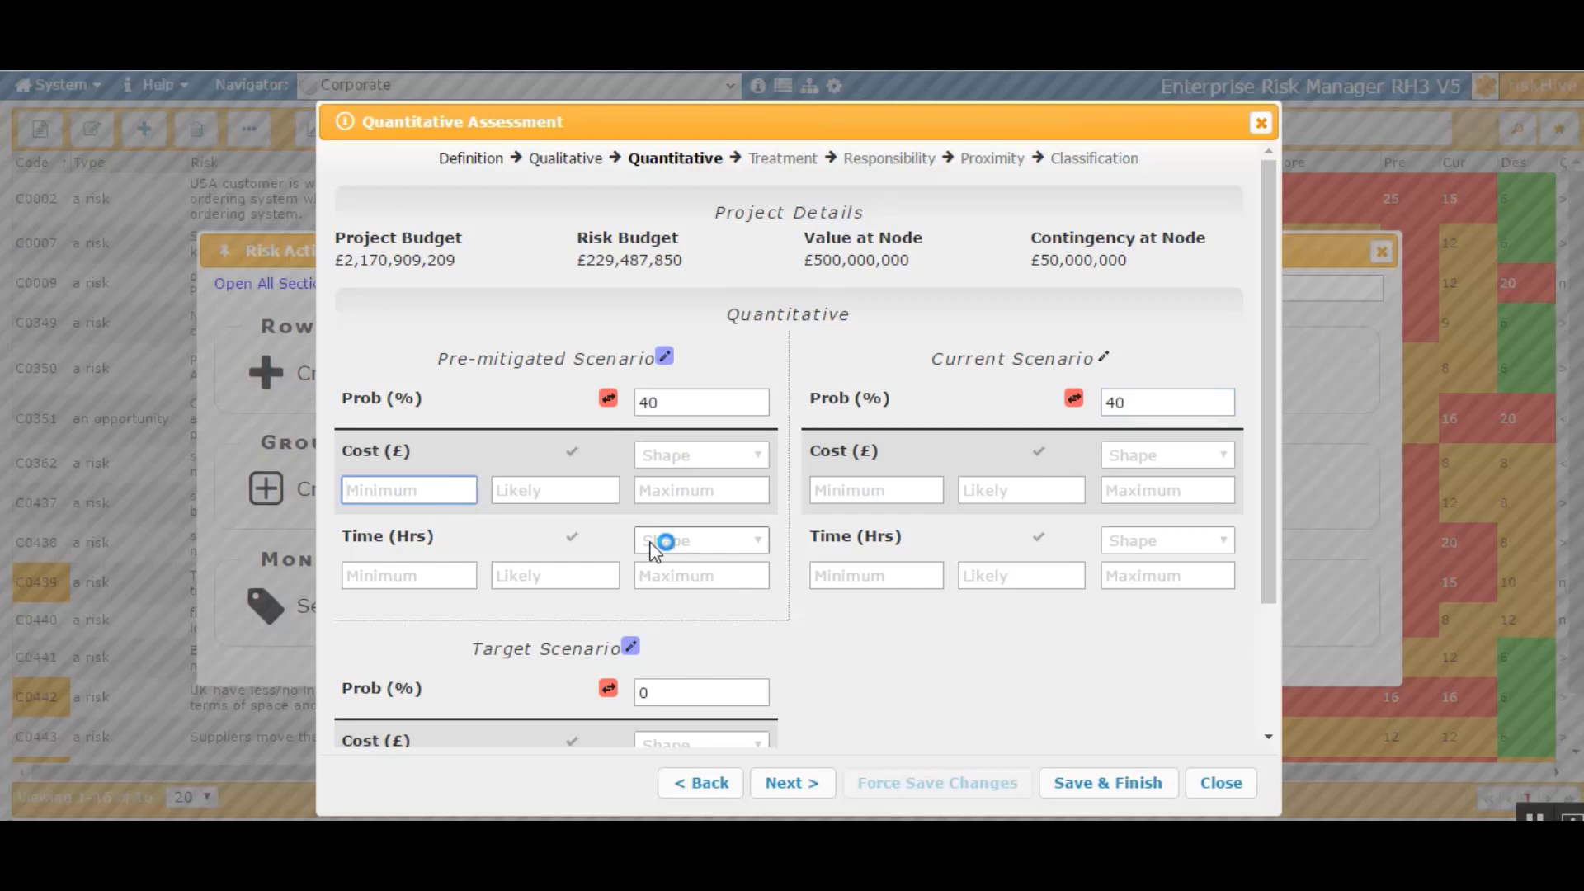
{"action": "type", "text": "5000"}
{"action": "left_click", "coordinate": [559, 494]}
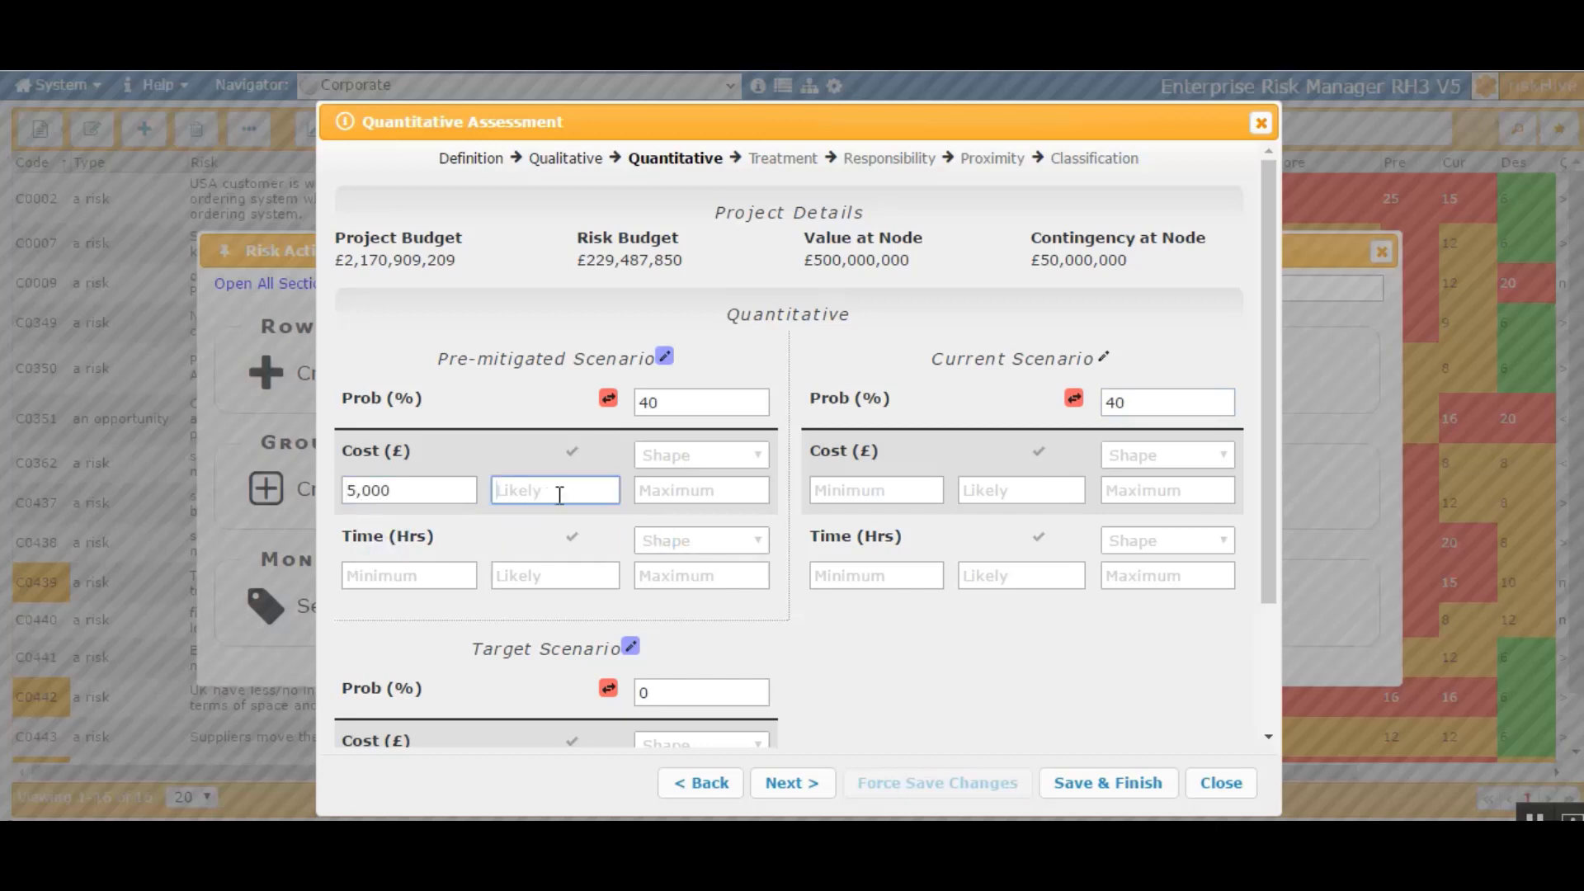
{"action": "type", "text": "7000"}
{"action": "left_click", "coordinate": [739, 495]}
{"action": "type", "text": "85"}
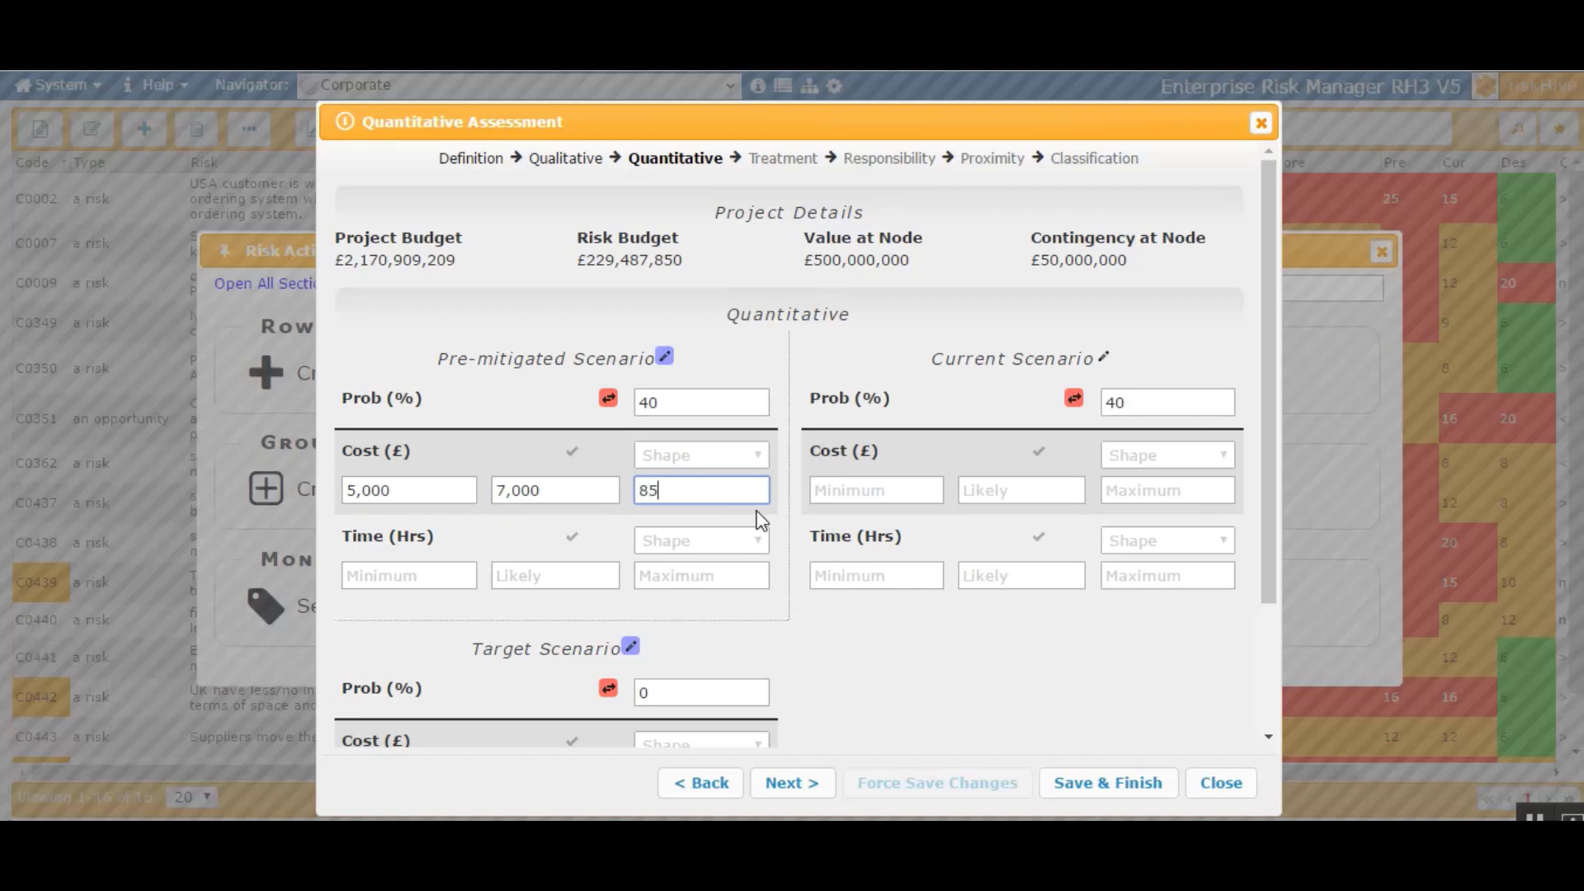
{"action": "type", "text": "00"}
{"action": "left_click", "coordinate": [759, 454]}
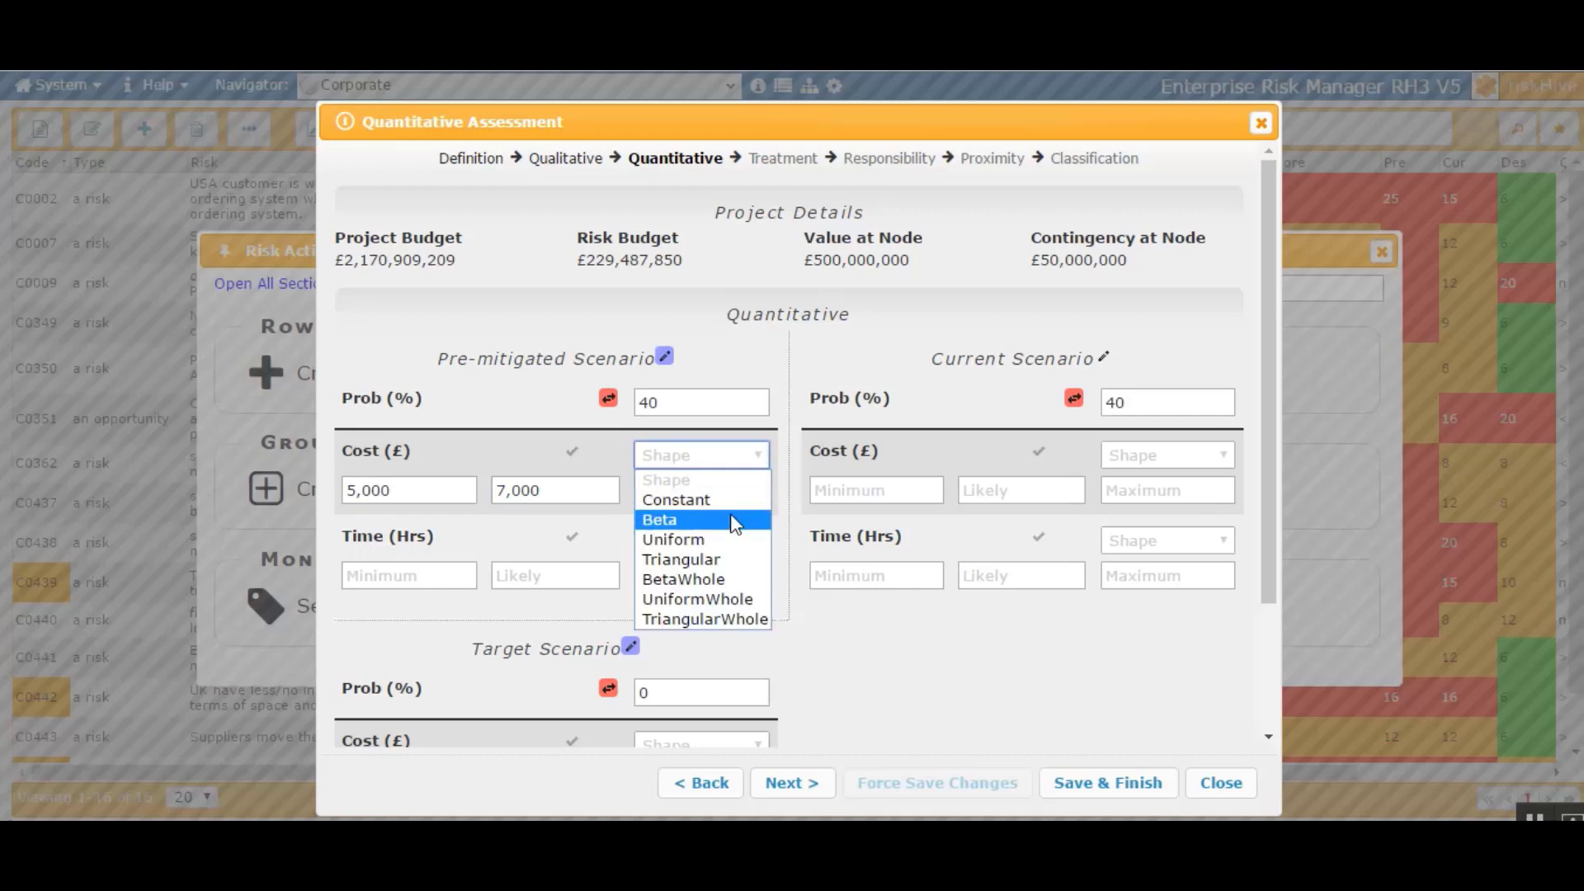
{"action": "left_click", "coordinate": [726, 557]}
Step: Give the current scenario's cost a Triangular shape with minimum £5,000, likely £7,000 and maximum £8,500
{"action": "left_click", "coordinate": [1216, 457]}
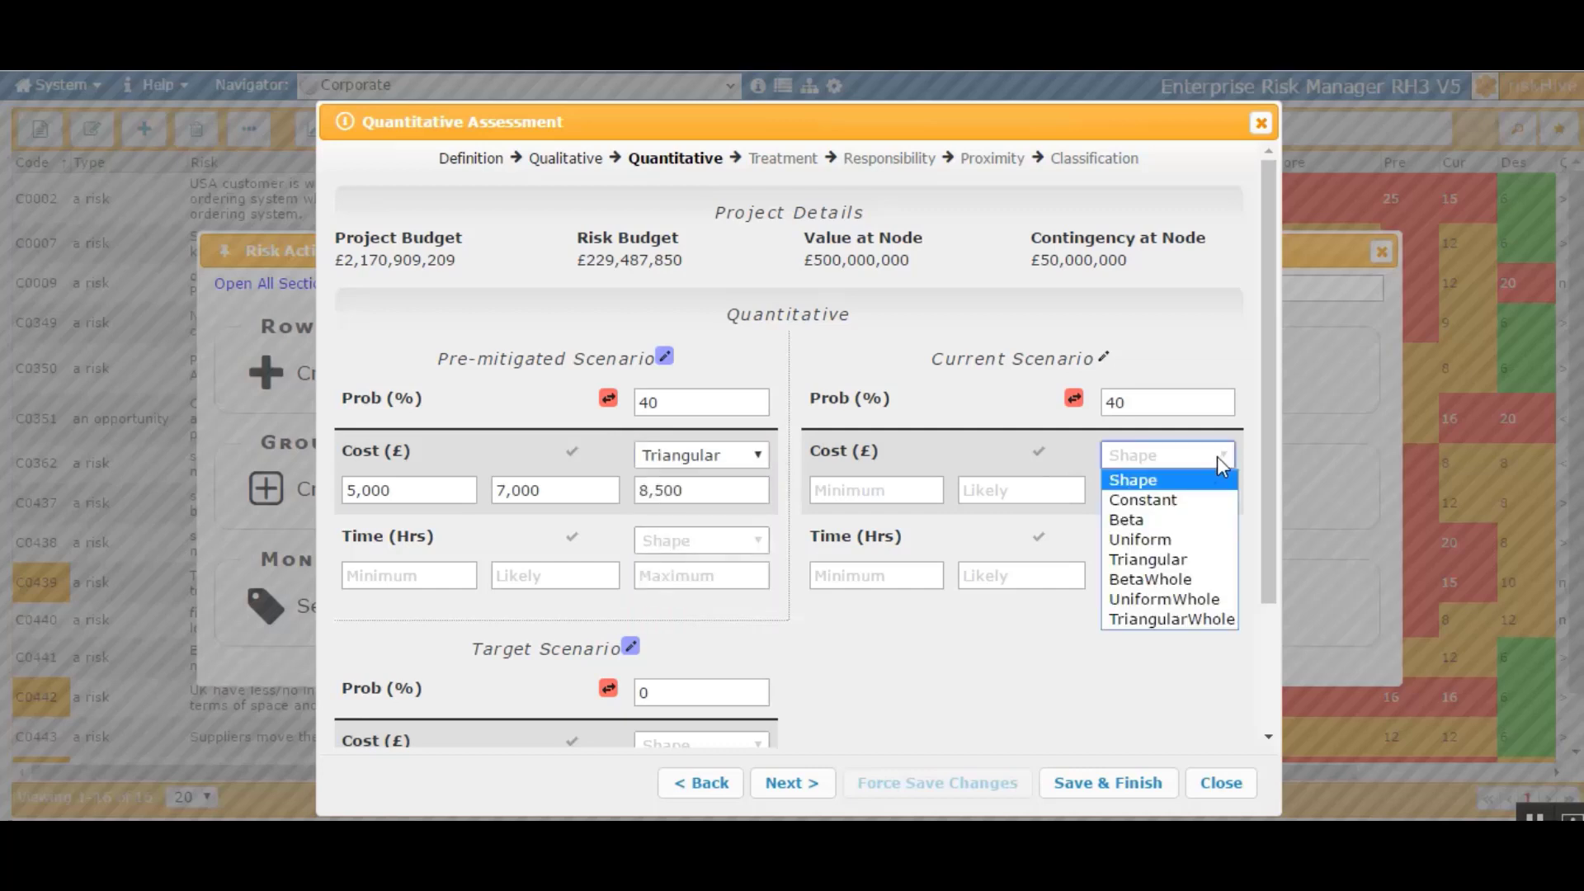
{"action": "left_click", "coordinate": [1148, 559]}
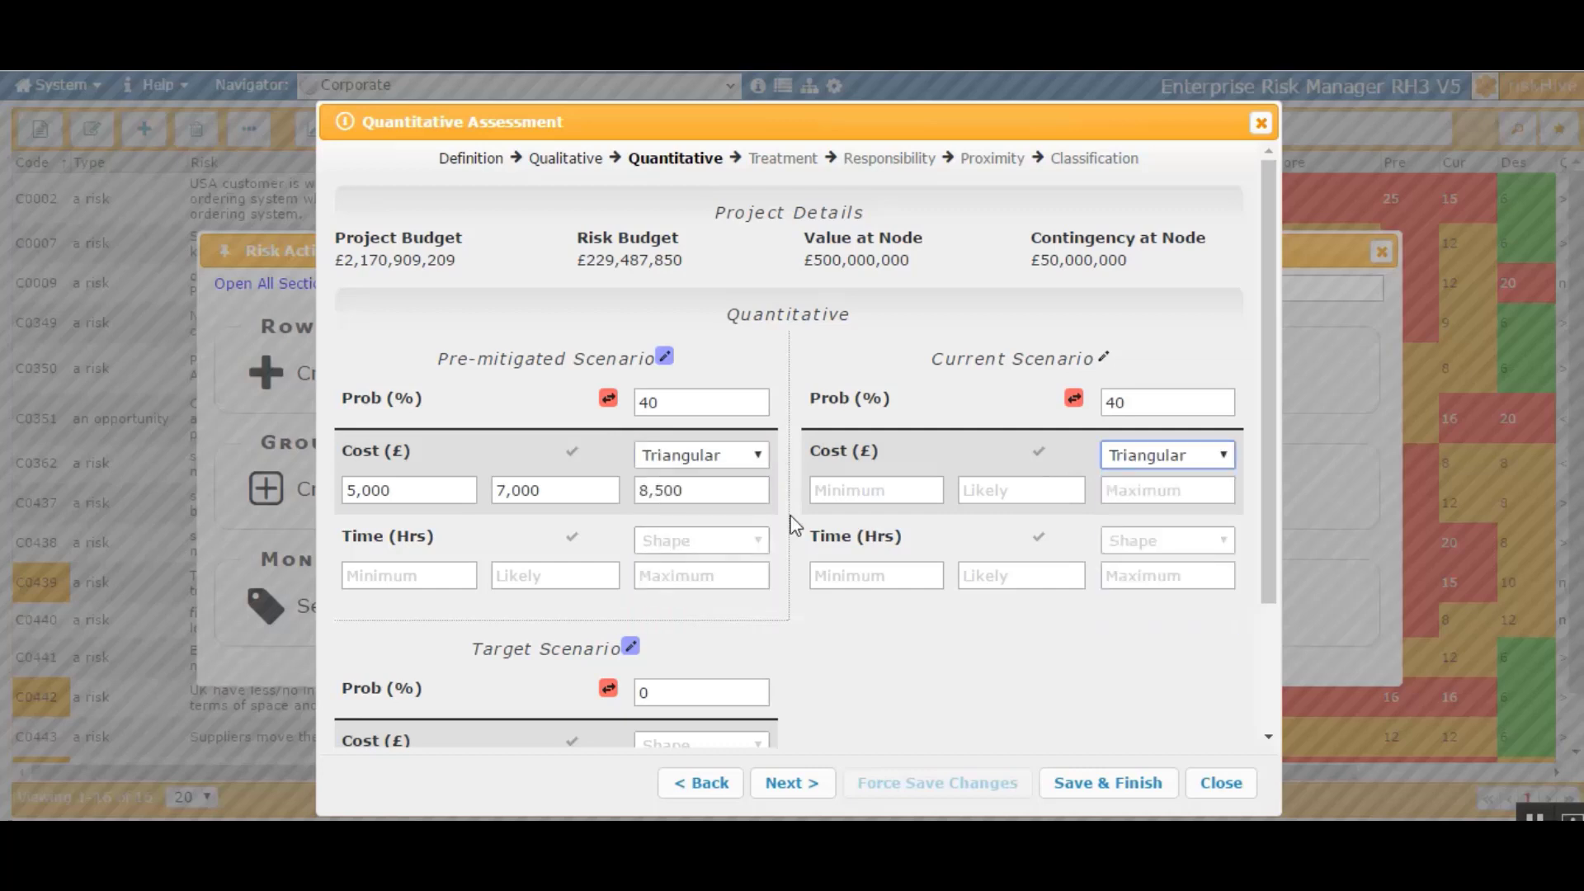
{"action": "left_click", "coordinate": [841, 488]}
{"action": "type", "text": "5000"}
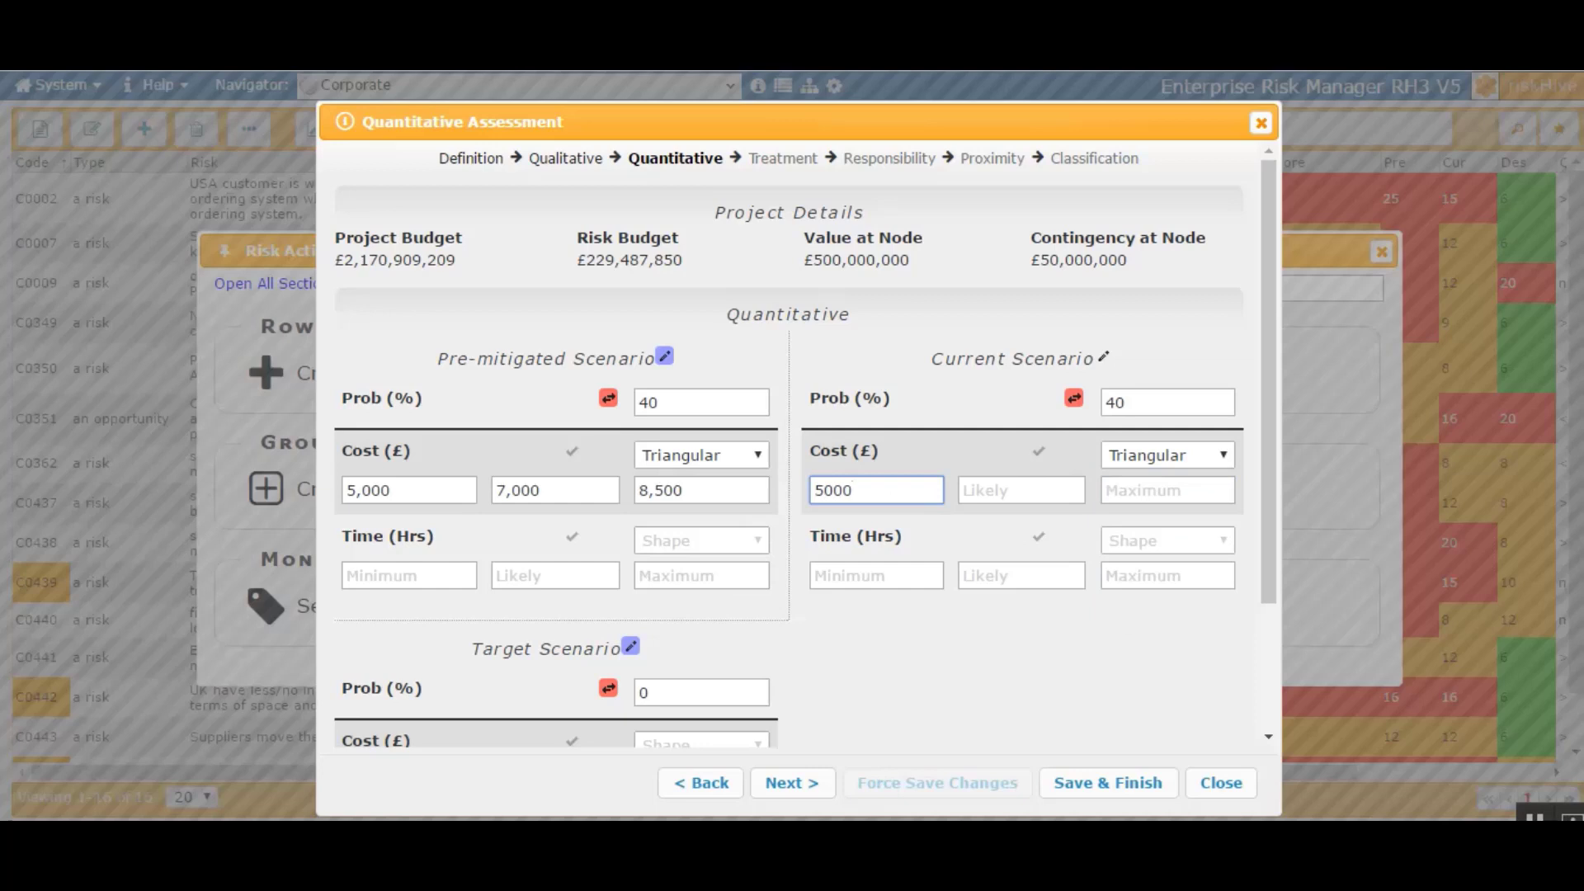
{"action": "left_click", "coordinate": [1056, 495]}
{"action": "type", "text": "70"}
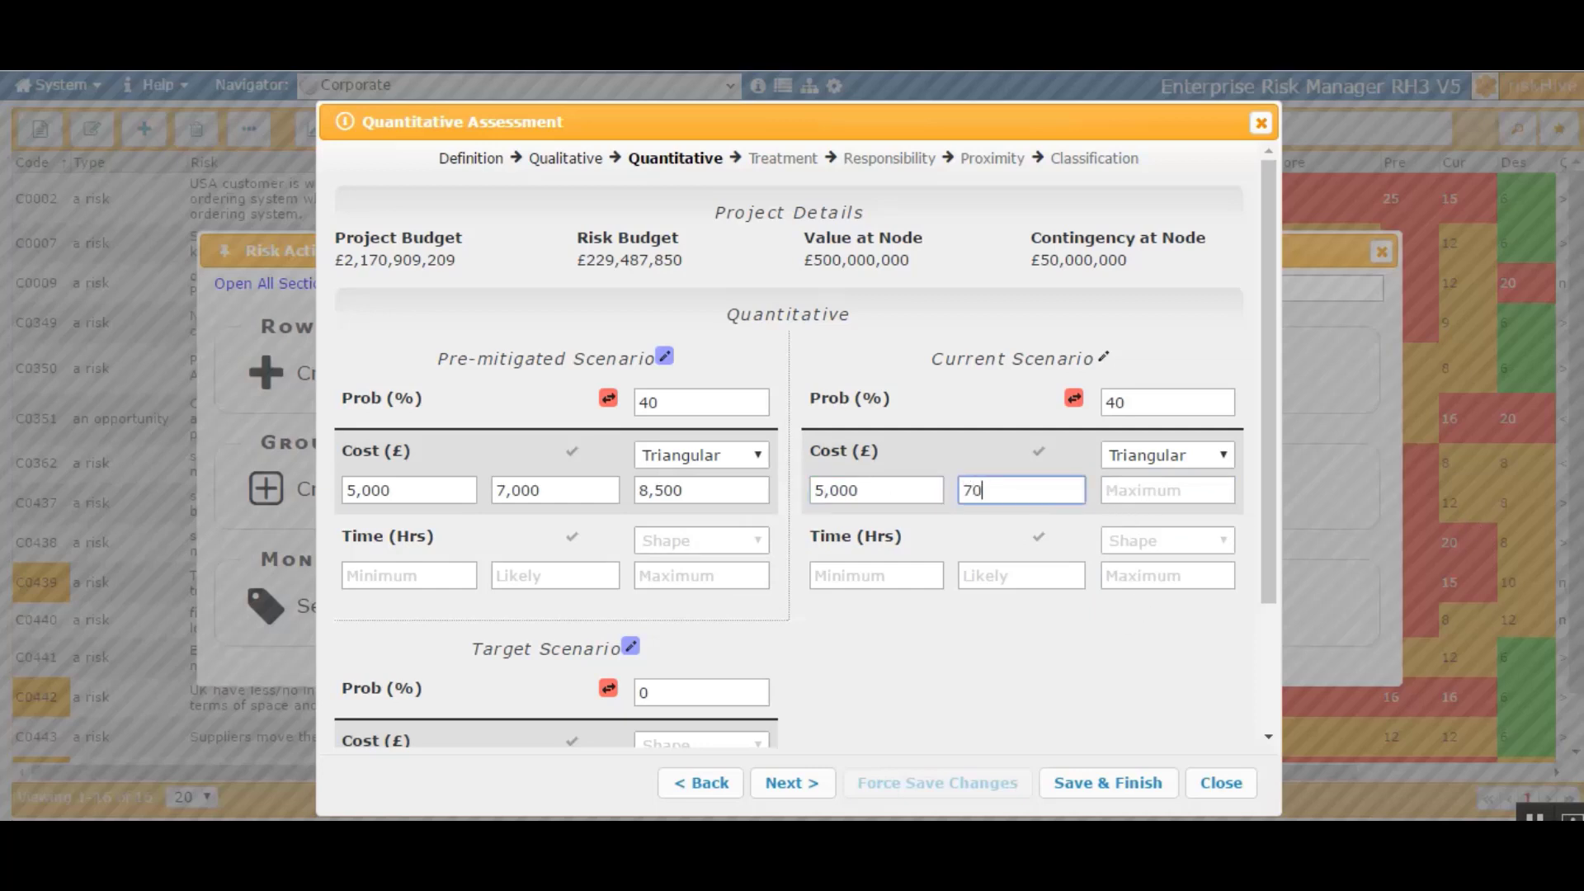
{"action": "type", "text": "00"}
{"action": "left_click", "coordinate": [1144, 491]}
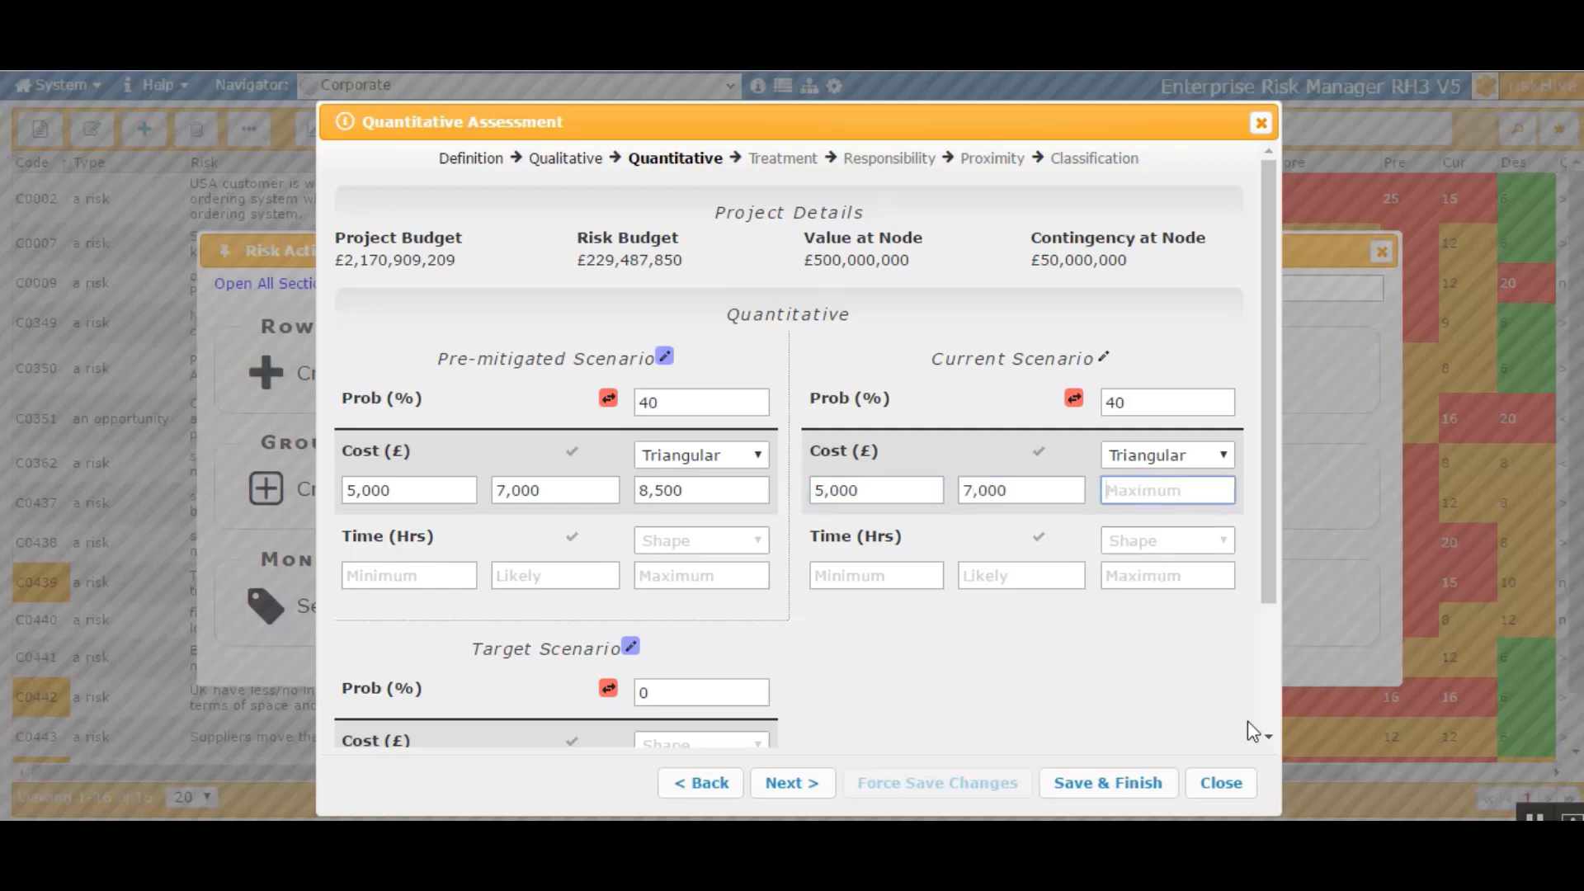
{"action": "type", "text": "8500"}
Step: Set the pre-mitigated time to a Triangular shape with minimum 4, likely 7 and maximum 10 hours
{"action": "left_click", "coordinate": [386, 577]}
{"action": "type", "text": "4"}
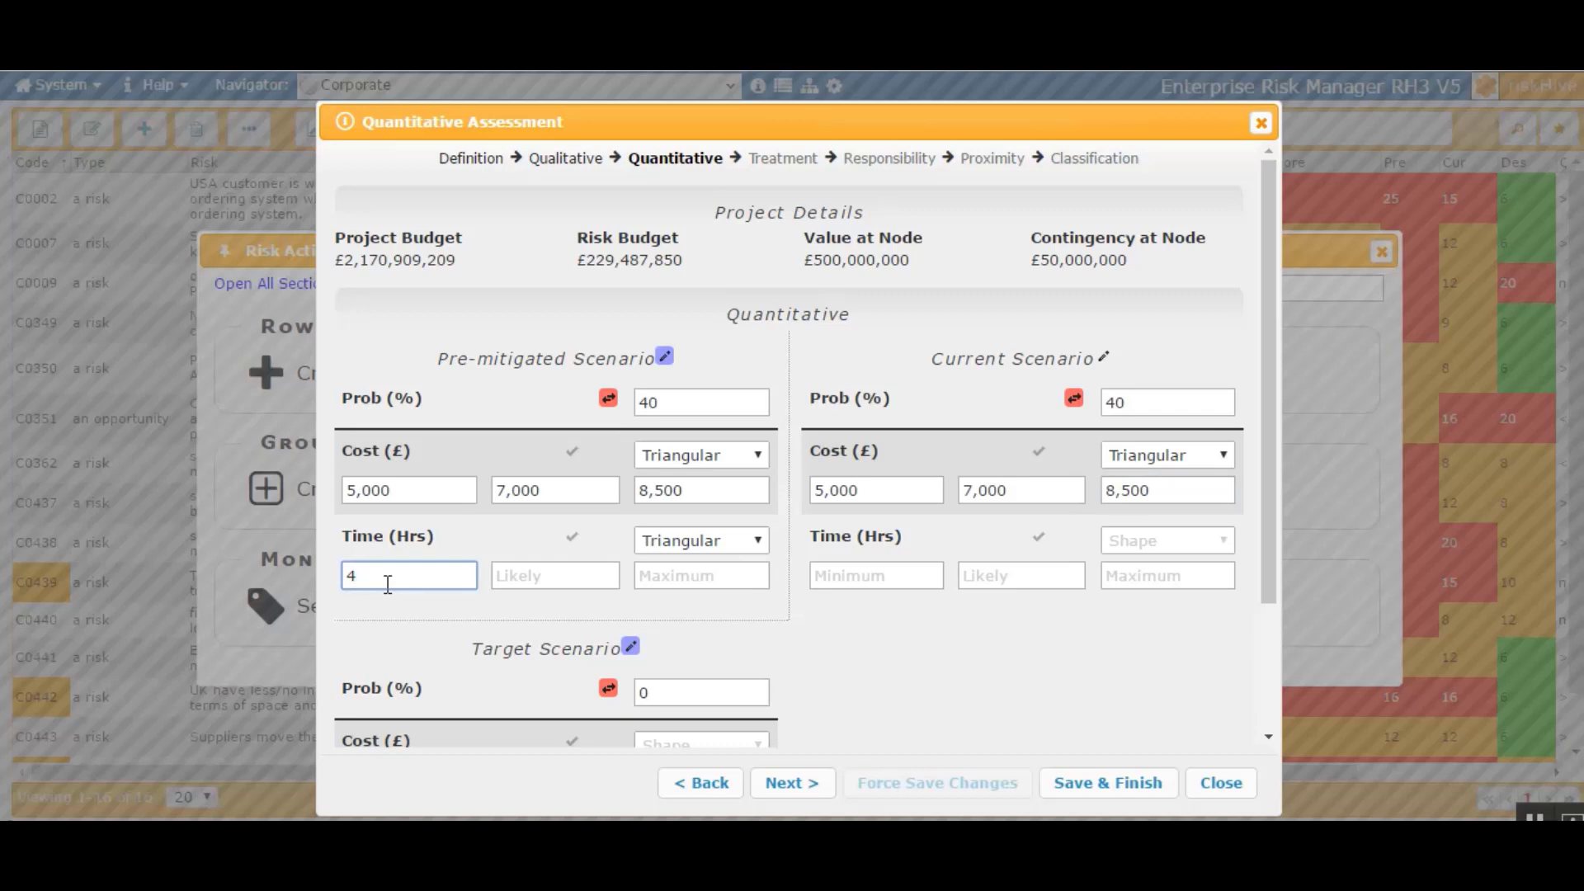
{"action": "left_click", "coordinate": [530, 576]}
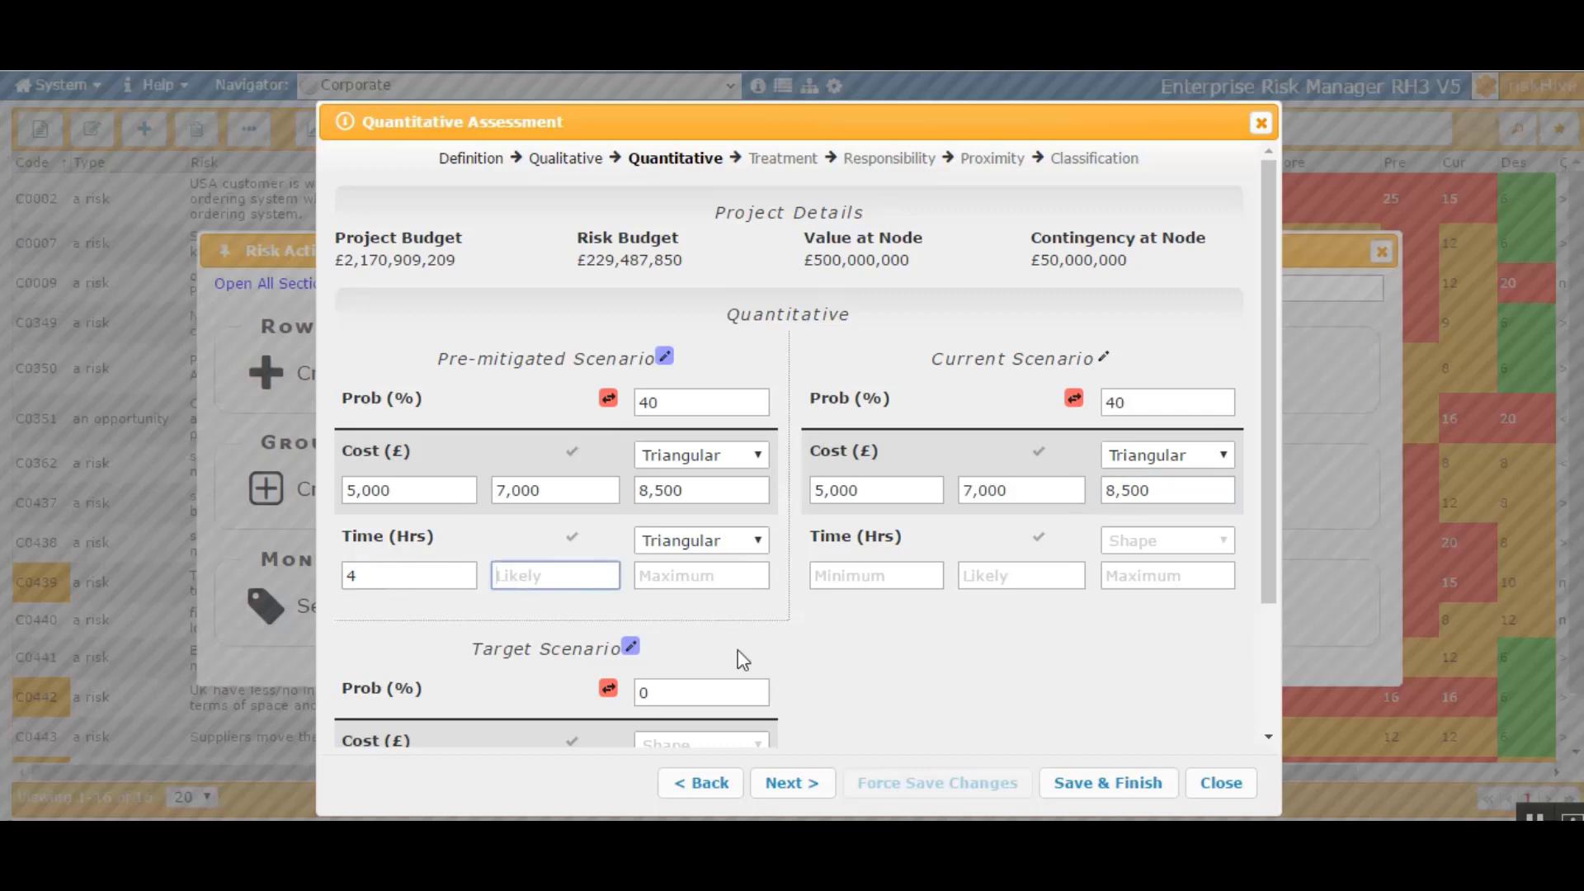
{"action": "type", "text": "7"}
{"action": "left_click", "coordinate": [685, 575]}
{"action": "type", "text": "10"}
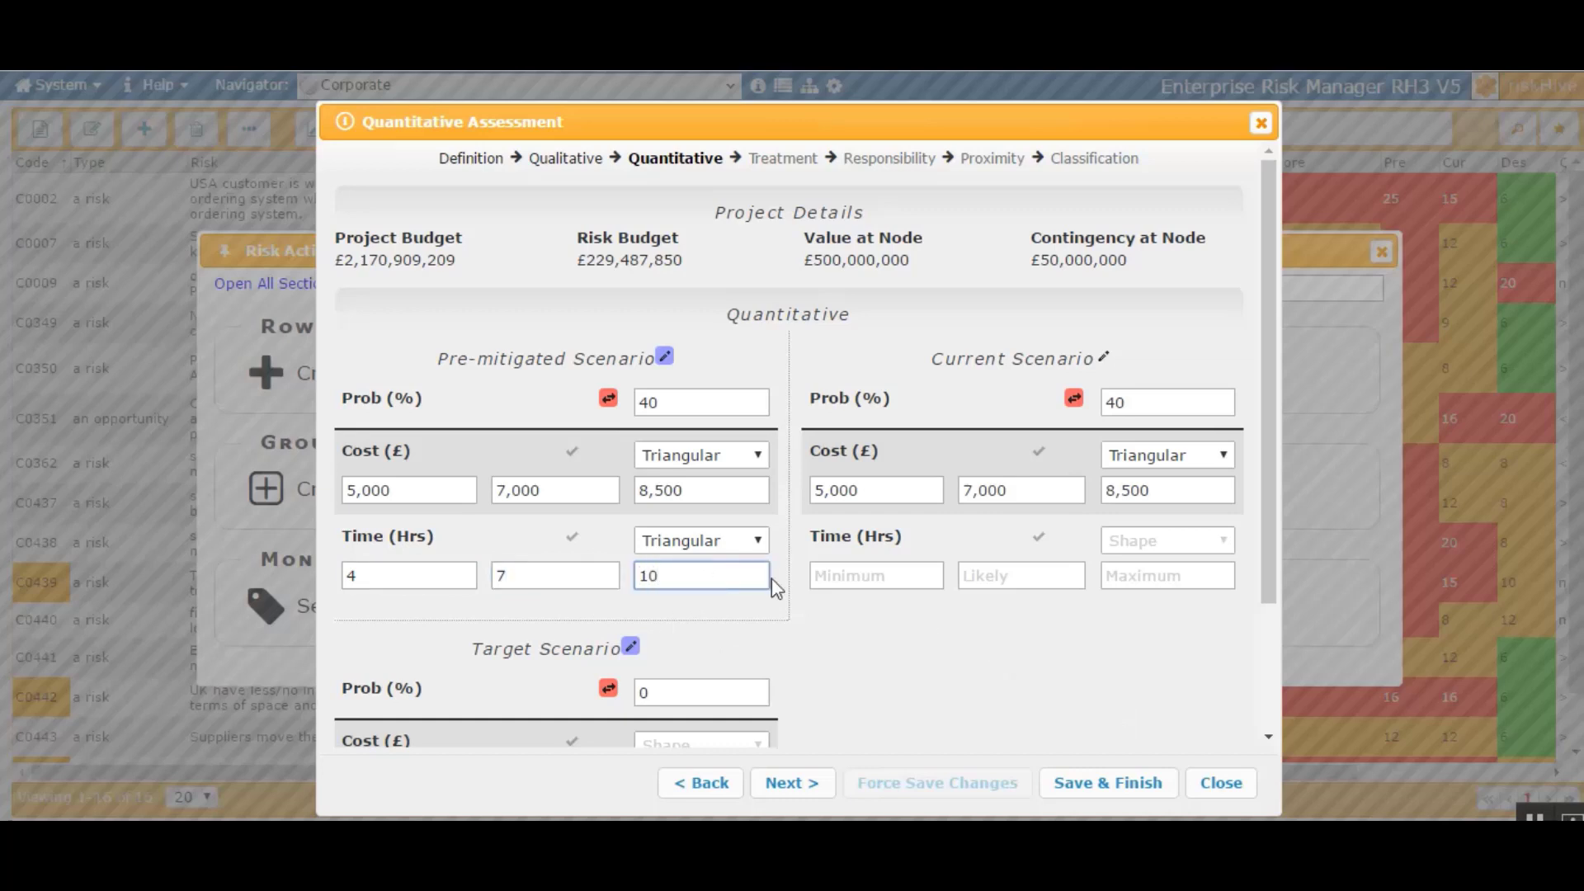
Step: Give the current scenario's time a Triangular shape with minimum 4, likely 7 and maximum 10 hours
{"action": "left_click", "coordinate": [835, 578]}
{"action": "type", "text": "4"}
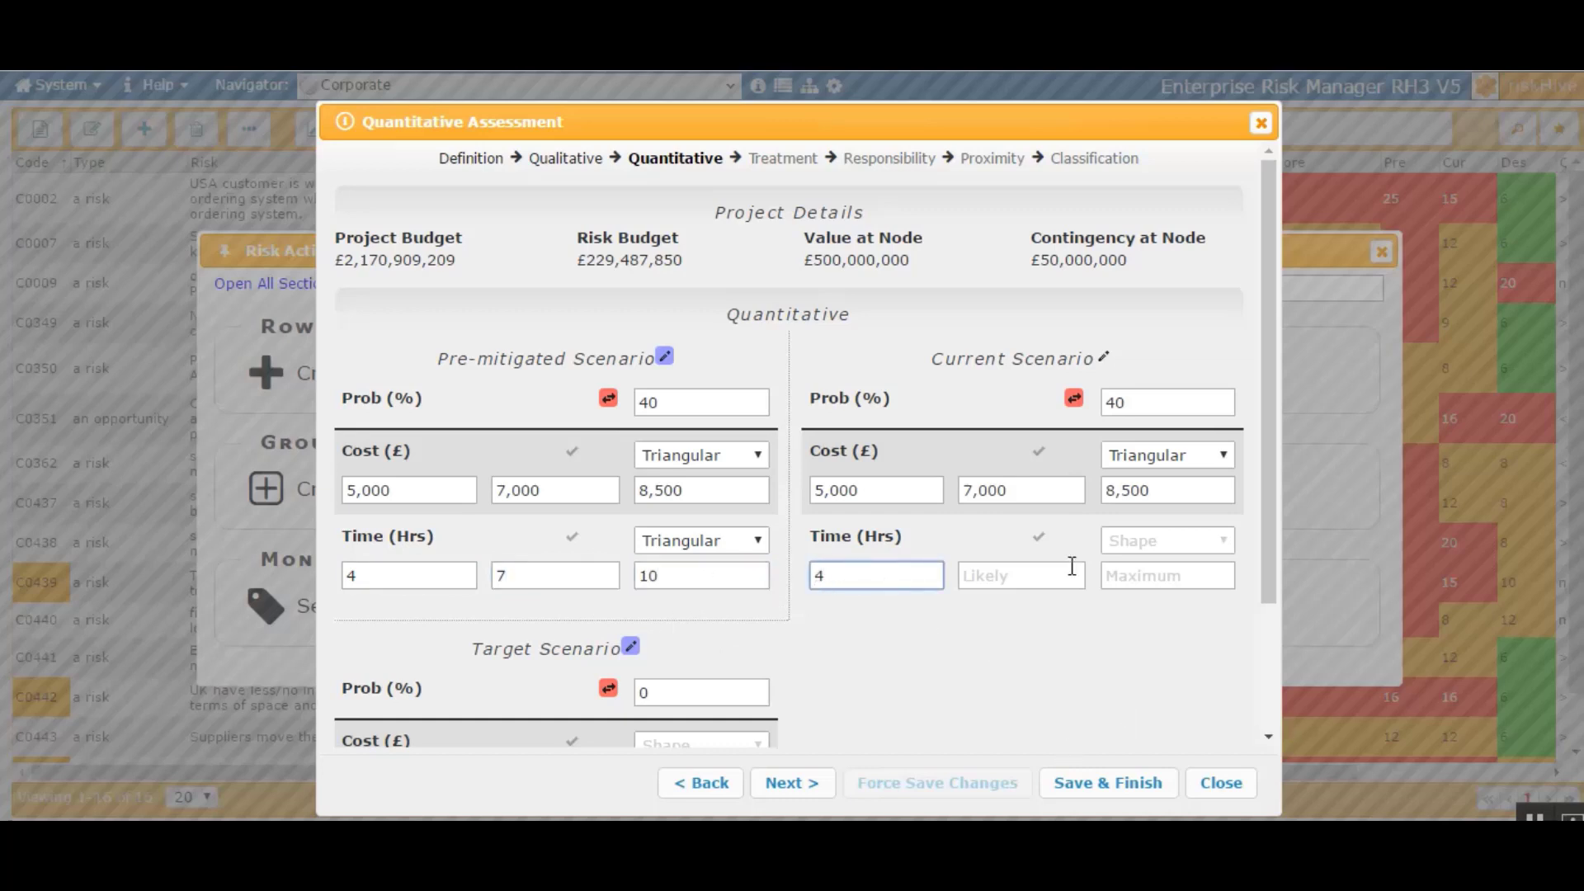
{"action": "left_click", "coordinate": [1002, 569]}
{"action": "type", "text": "7"}
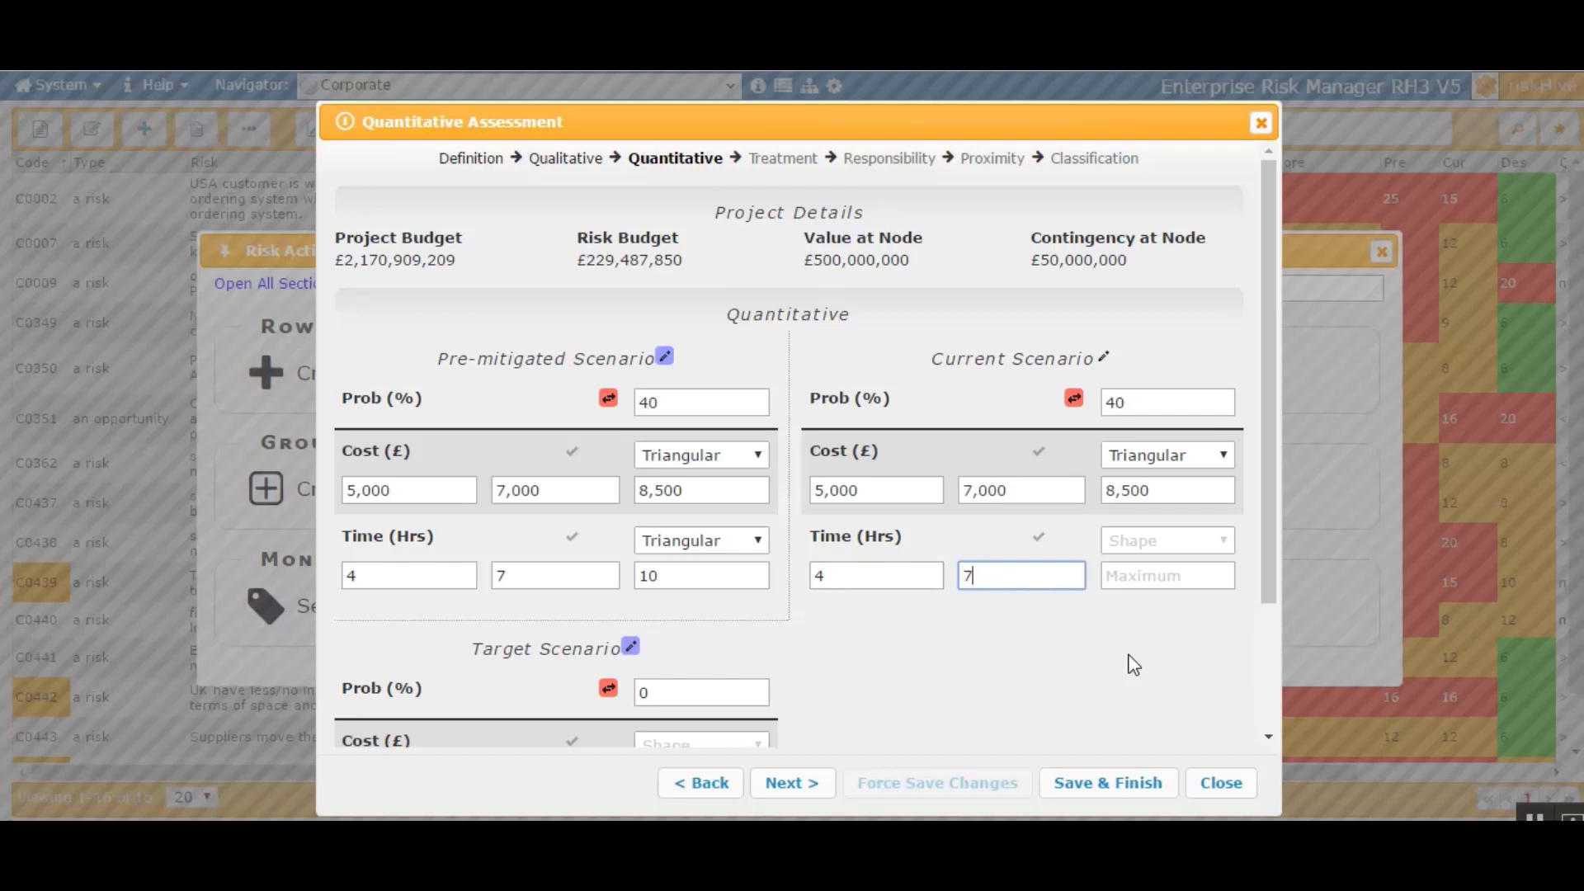
{"action": "left_click", "coordinate": [1131, 576]}
{"action": "type", "text": "10"}
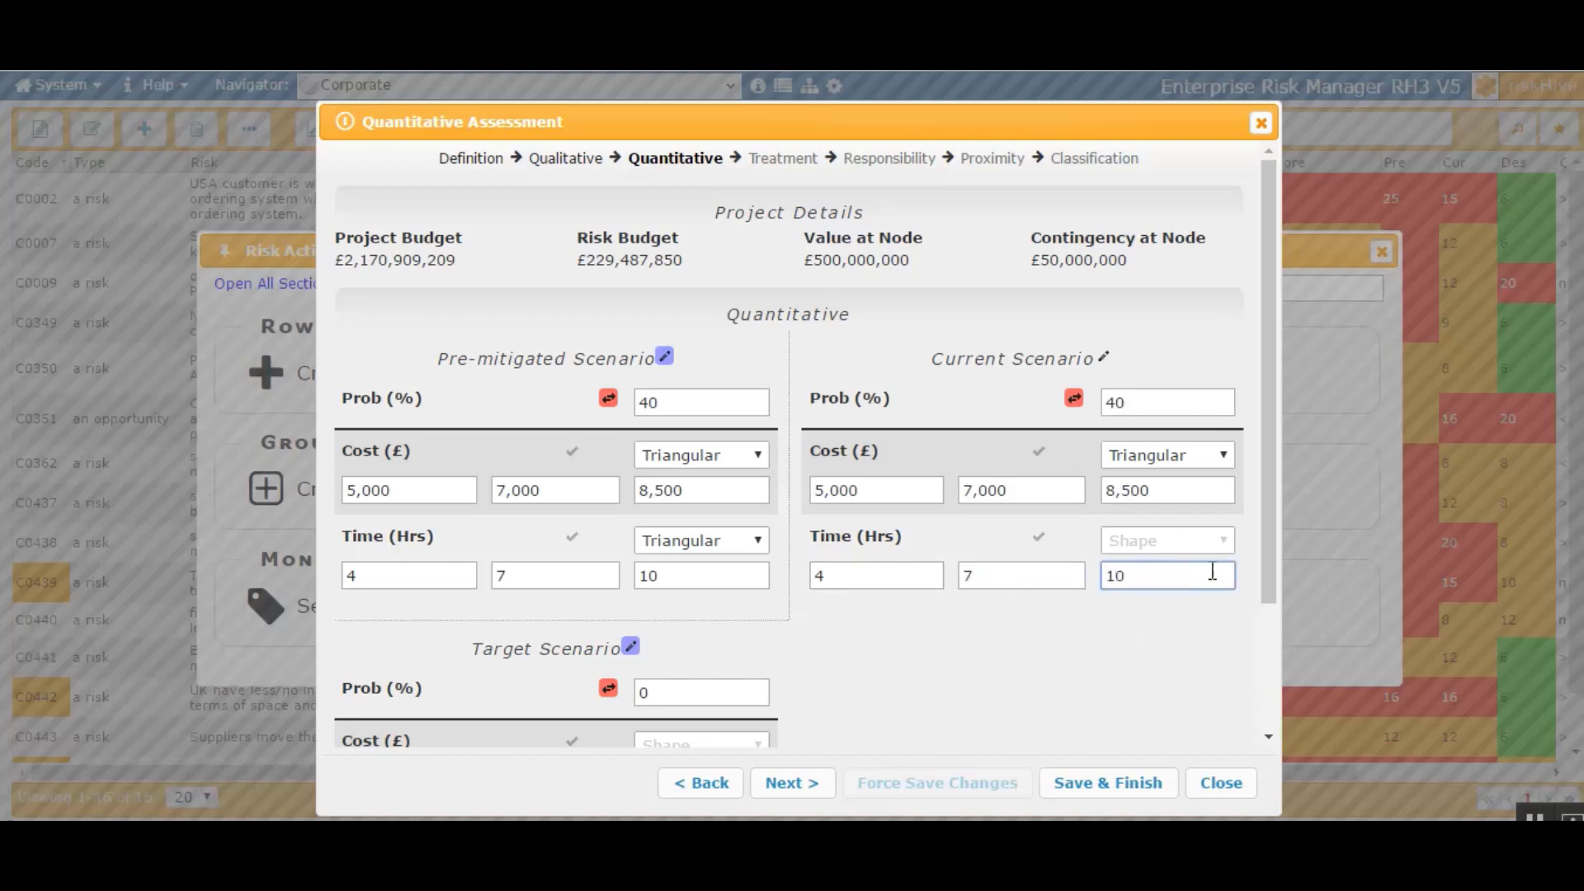
{"action": "left_click", "coordinate": [1206, 543]}
{"action": "left_click", "coordinate": [1148, 644]}
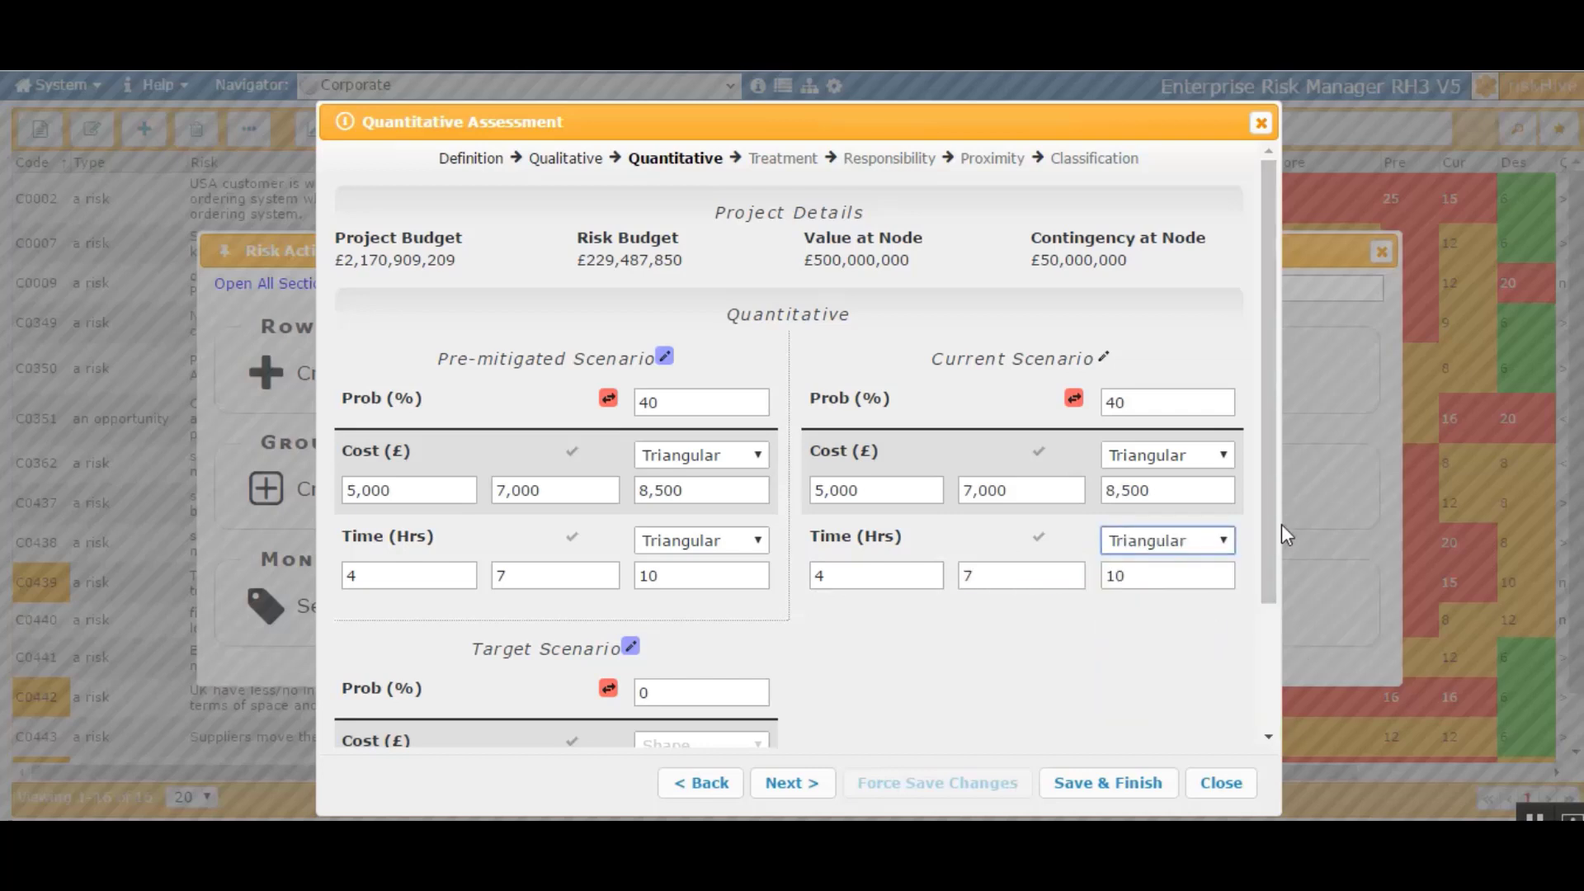
Step: Give the target scenario's cost and time Constant shapes, each with a likely value of 0
{"action": "left_click_drag", "start_coordinate": [1270, 533], "coordinate": [1268, 691]}
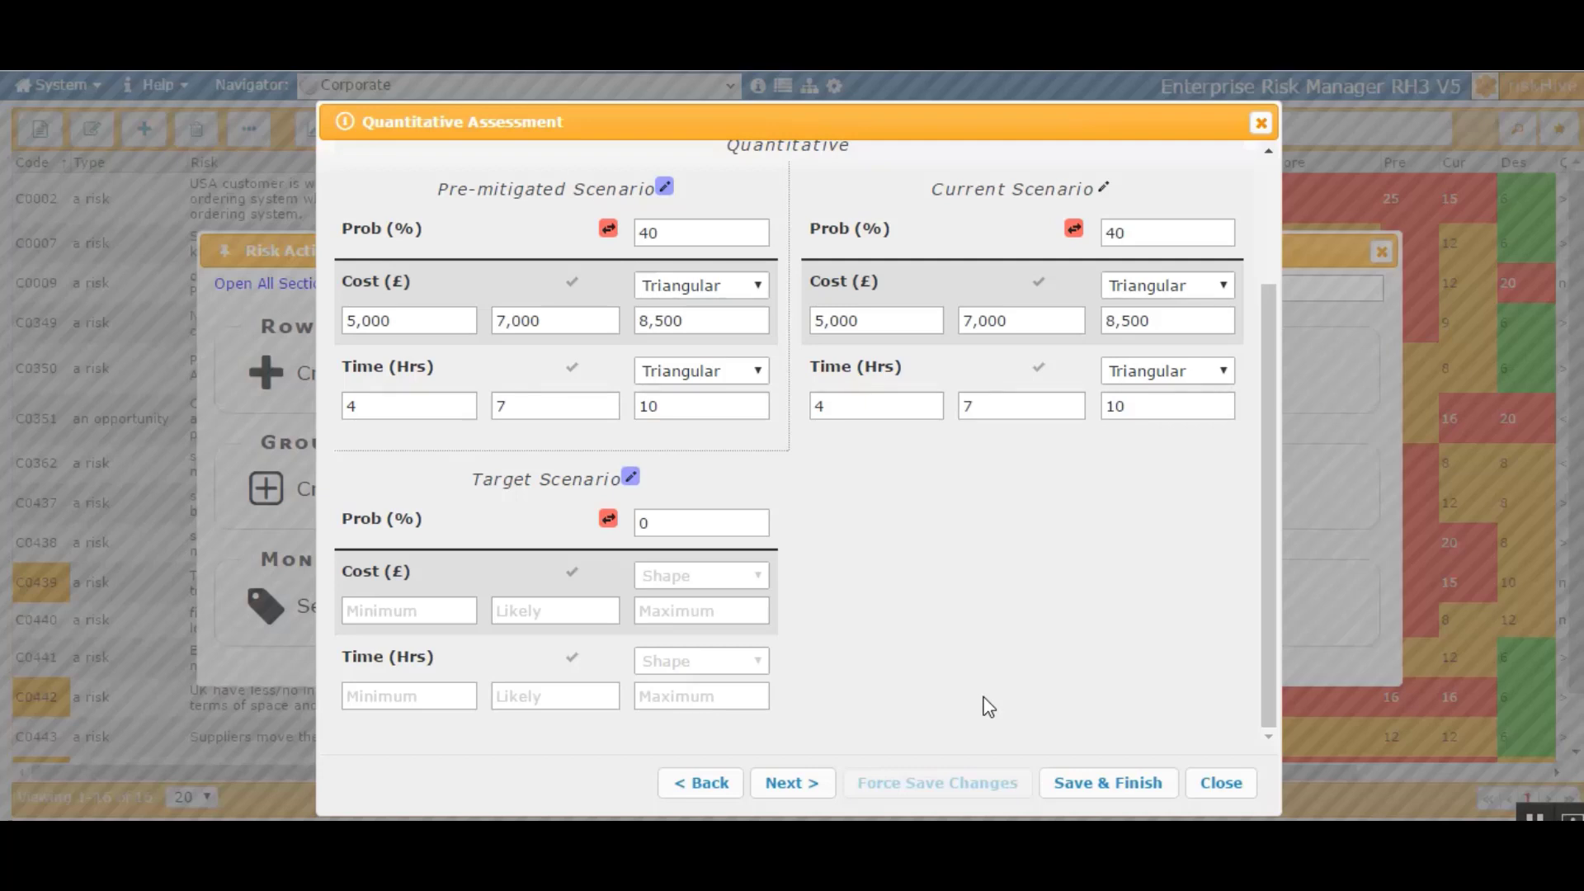
{"action": "left_click", "coordinate": [756, 575]}
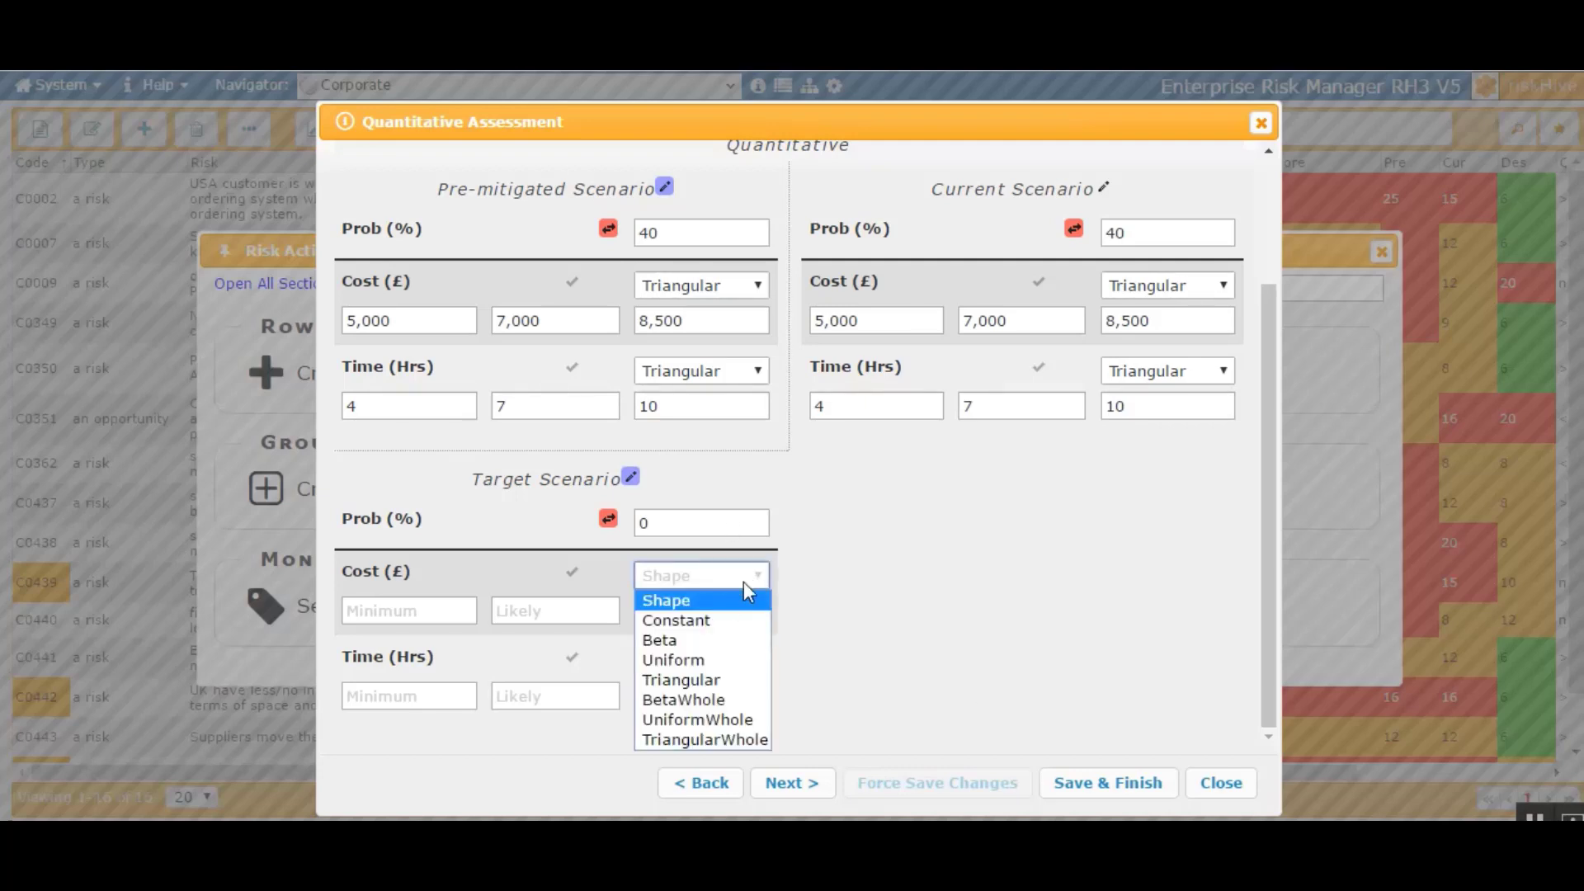
{"action": "left_click", "coordinate": [714, 635]}
{"action": "left_click", "coordinate": [435, 615]}
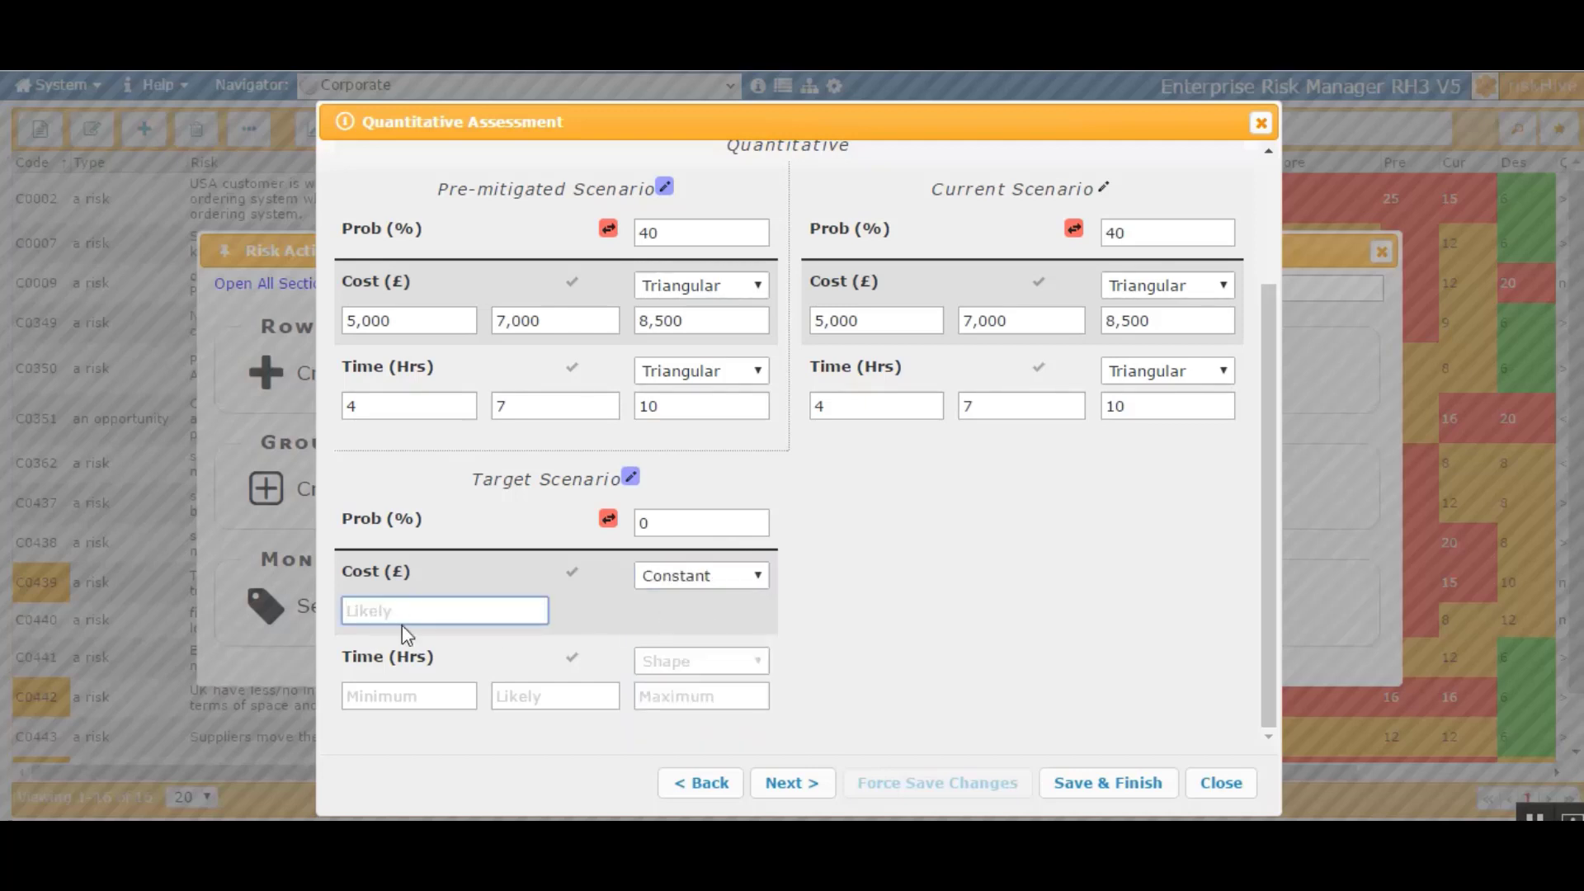
{"action": "type", "text": "0"}
{"action": "left_click", "coordinate": [757, 661]}
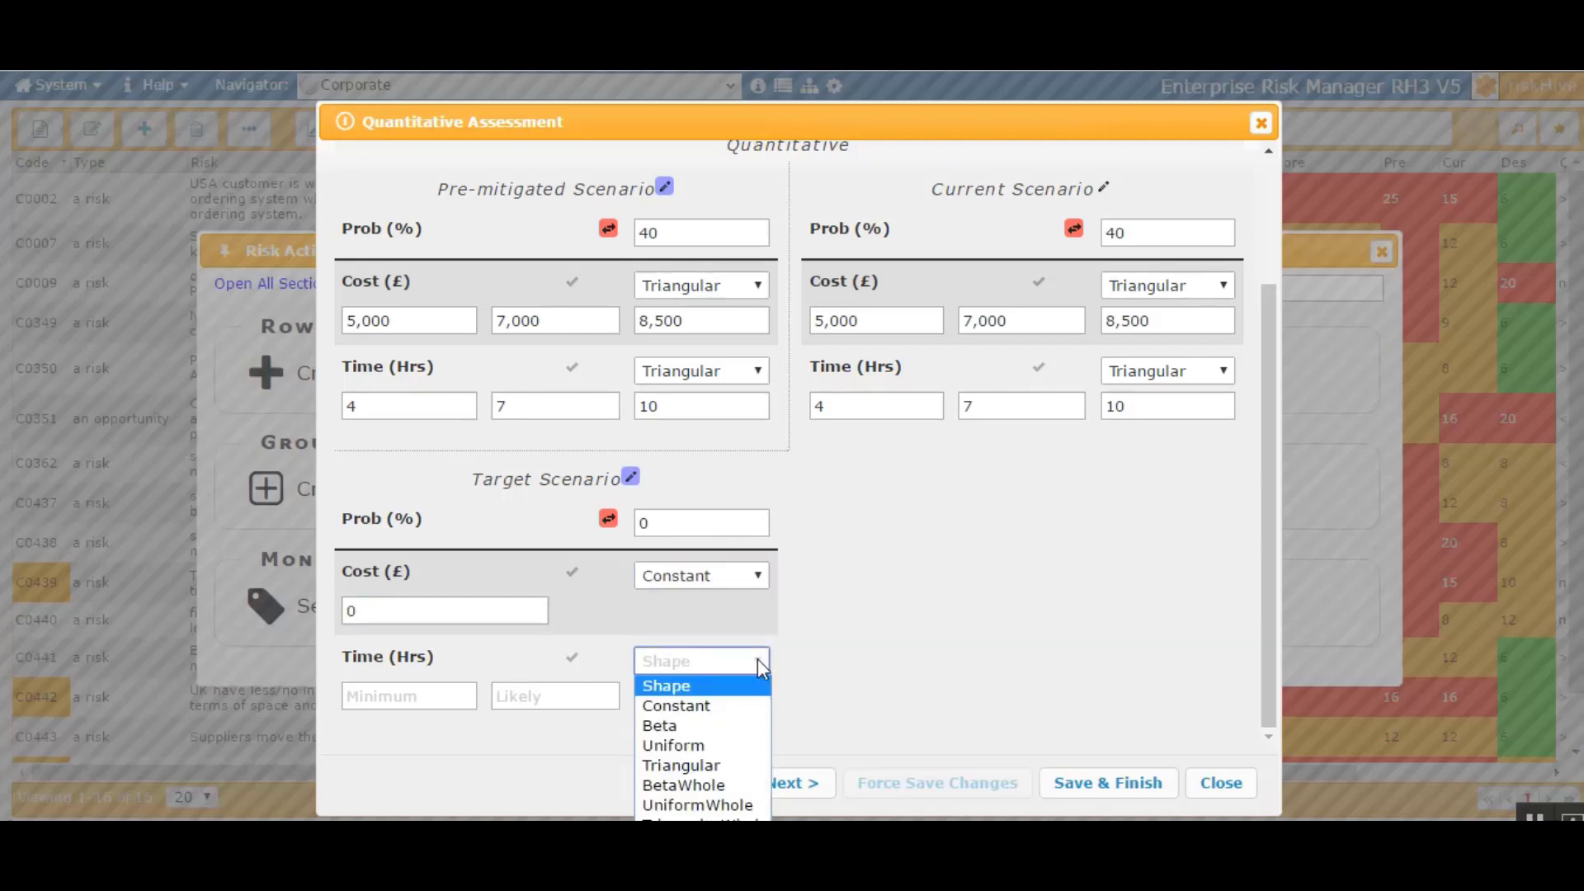
{"action": "left_click", "coordinate": [703, 718]}
{"action": "left_click", "coordinate": [466, 691]}
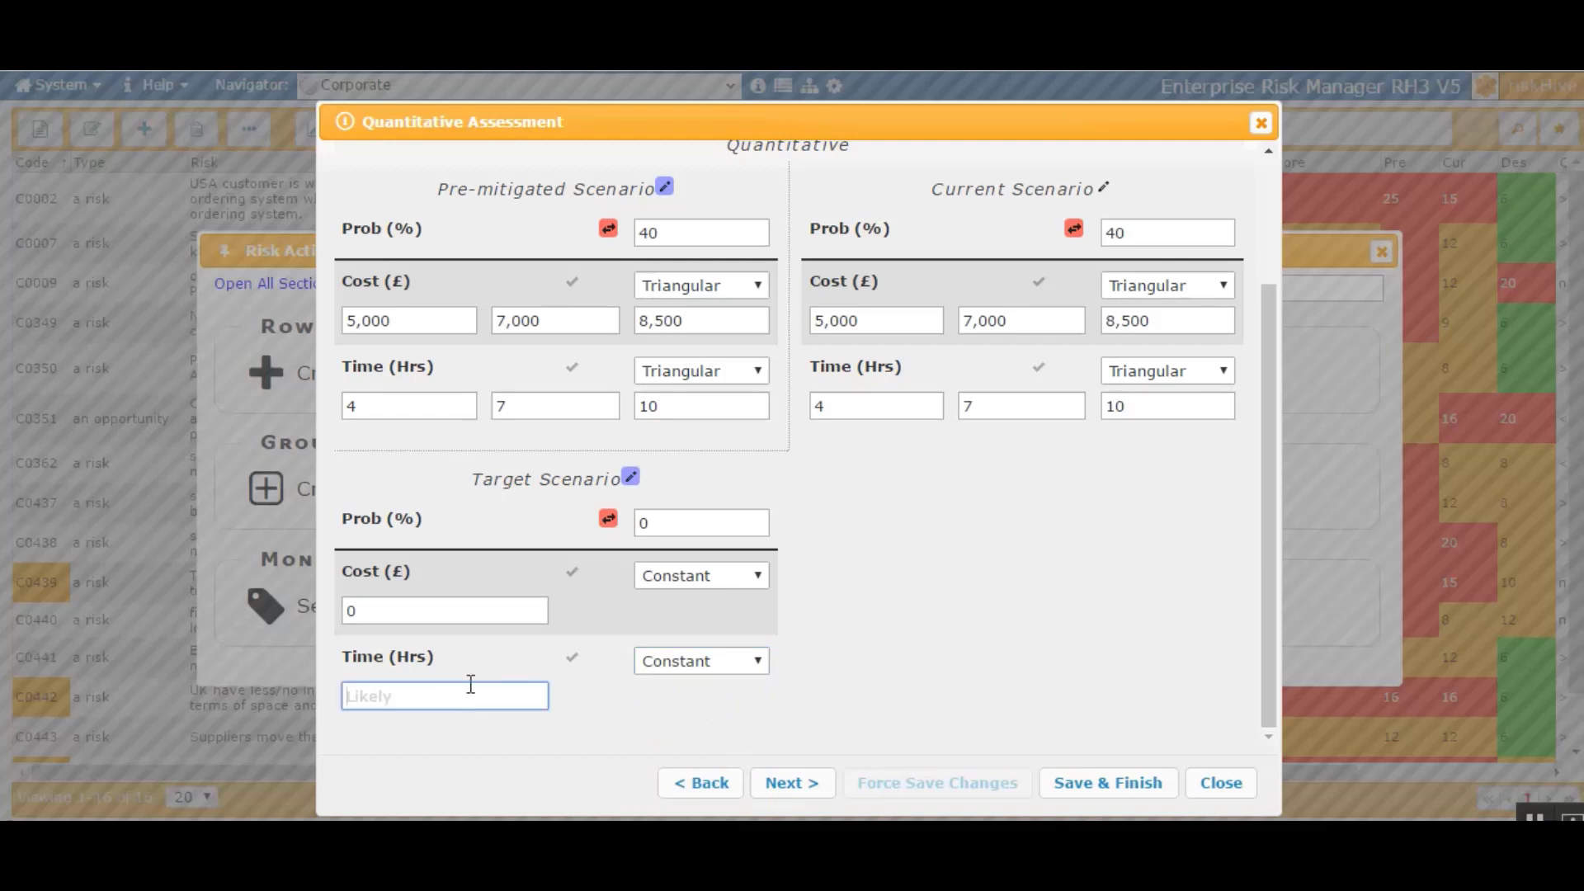
{"action": "type", "text": "0"}
Step: On the Treatment stage, set the primary objective to "Use old reporting tool until bugs in new tool are resolved." and the type to Treat
{"action": "left_click", "coordinate": [810, 793]}
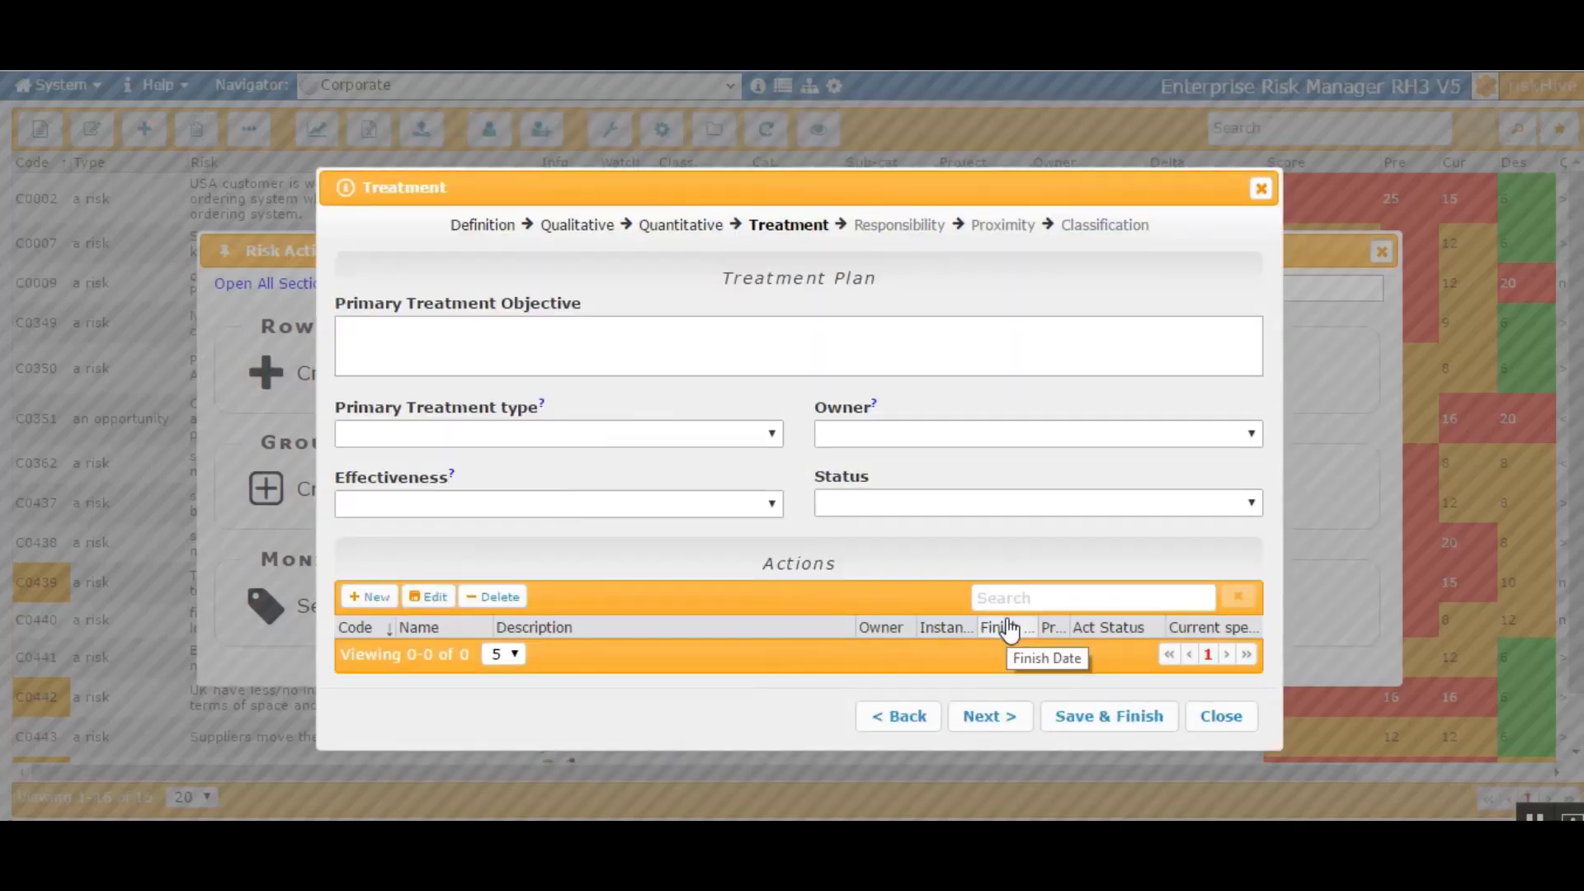
{"action": "left_click", "coordinate": [515, 357]}
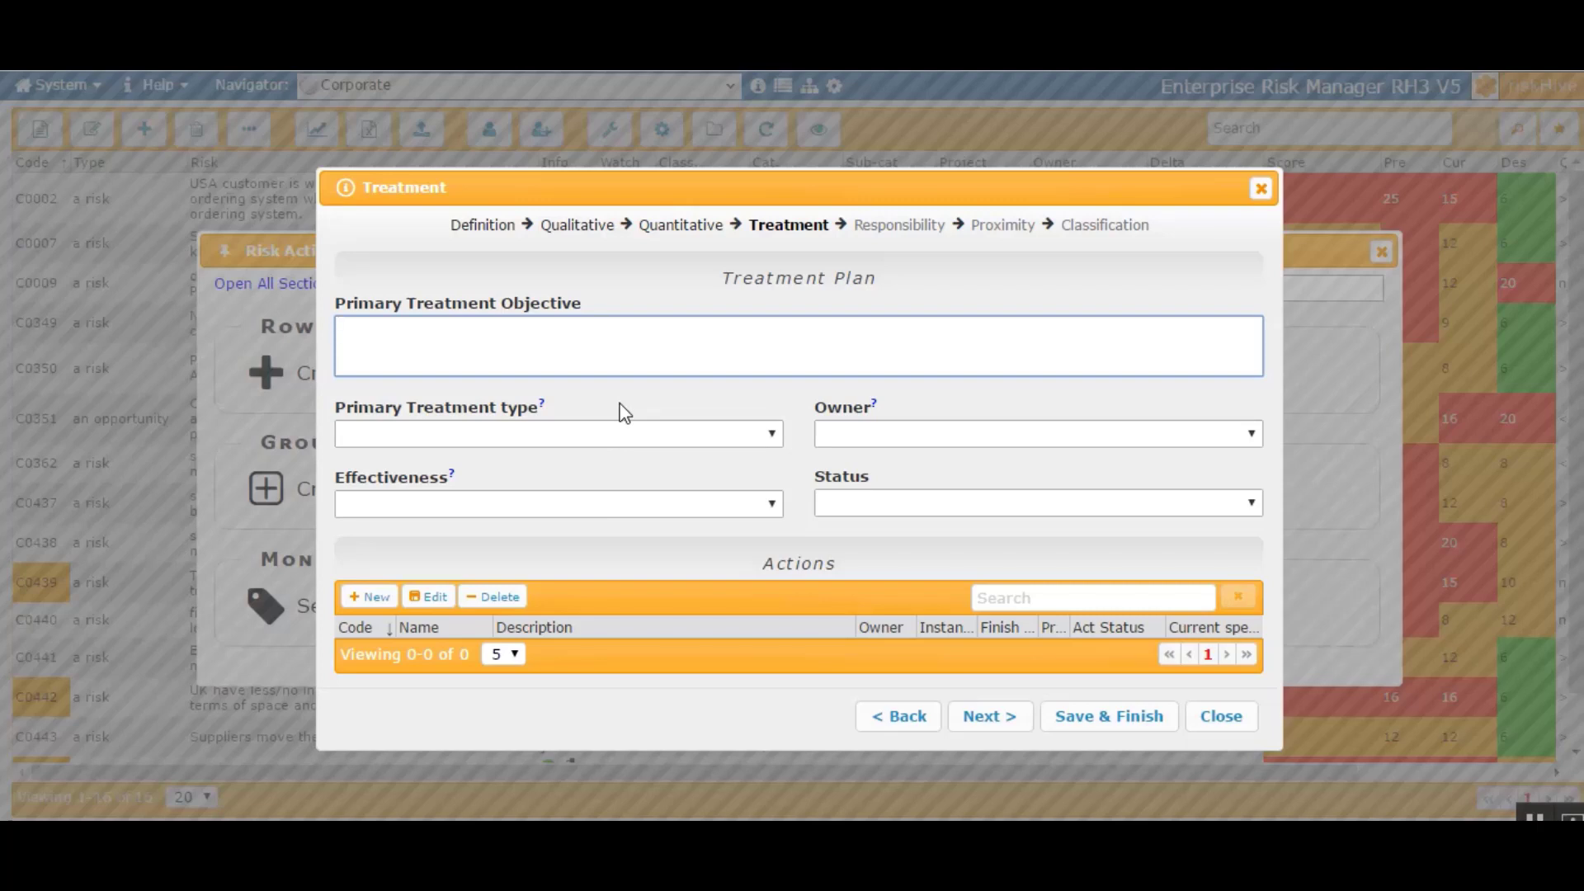
{"action": "type", "text": "Use old reporting tool until bugs in new tool are resolved."}
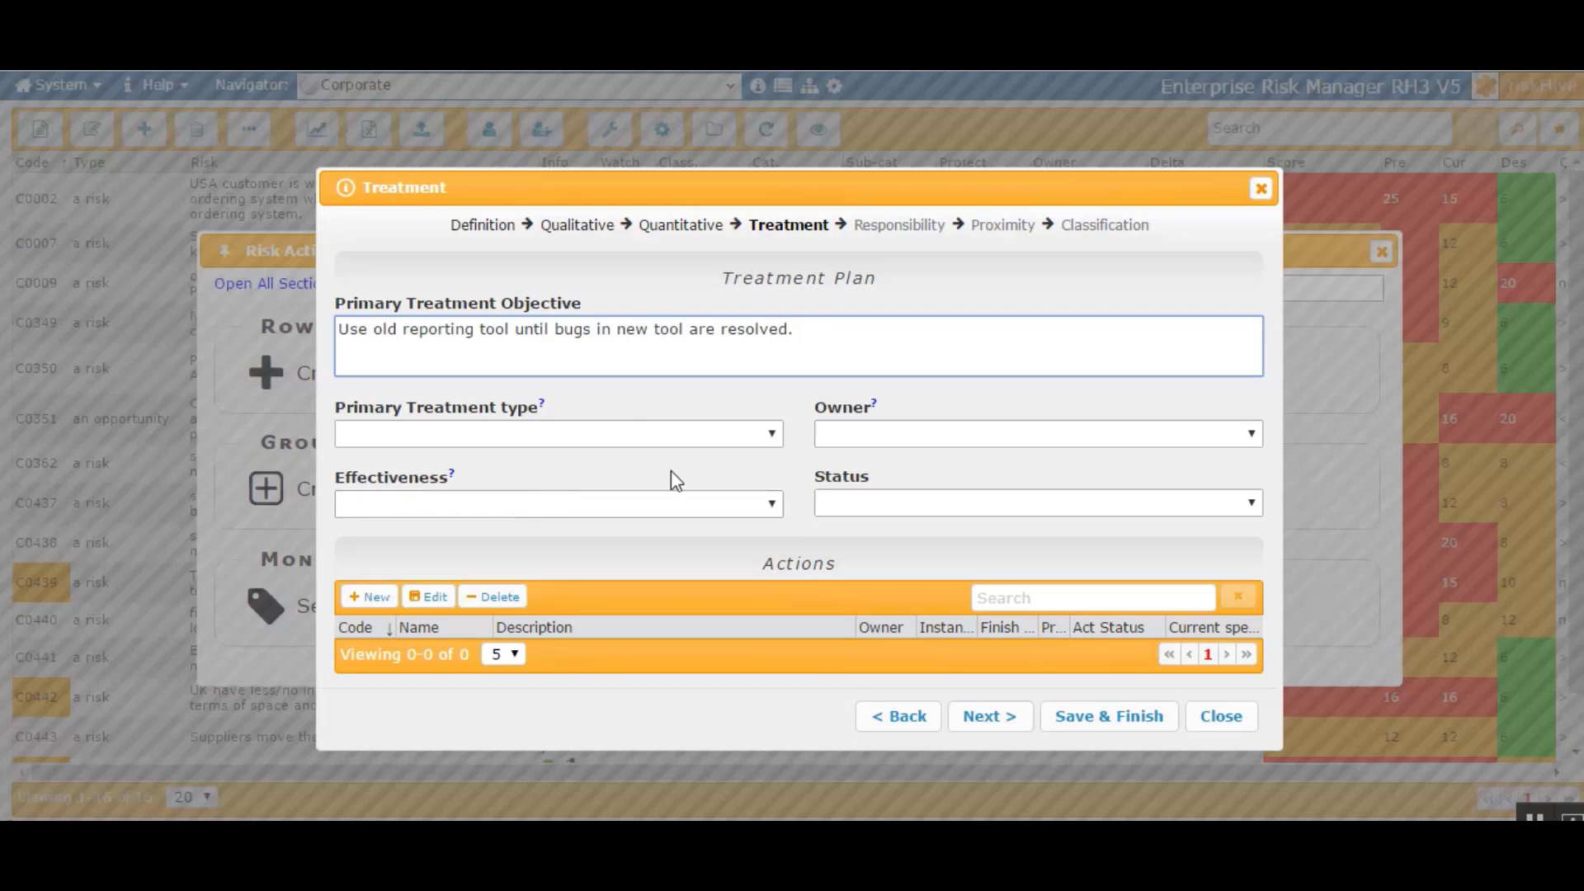
{"action": "left_click", "coordinate": [774, 443]}
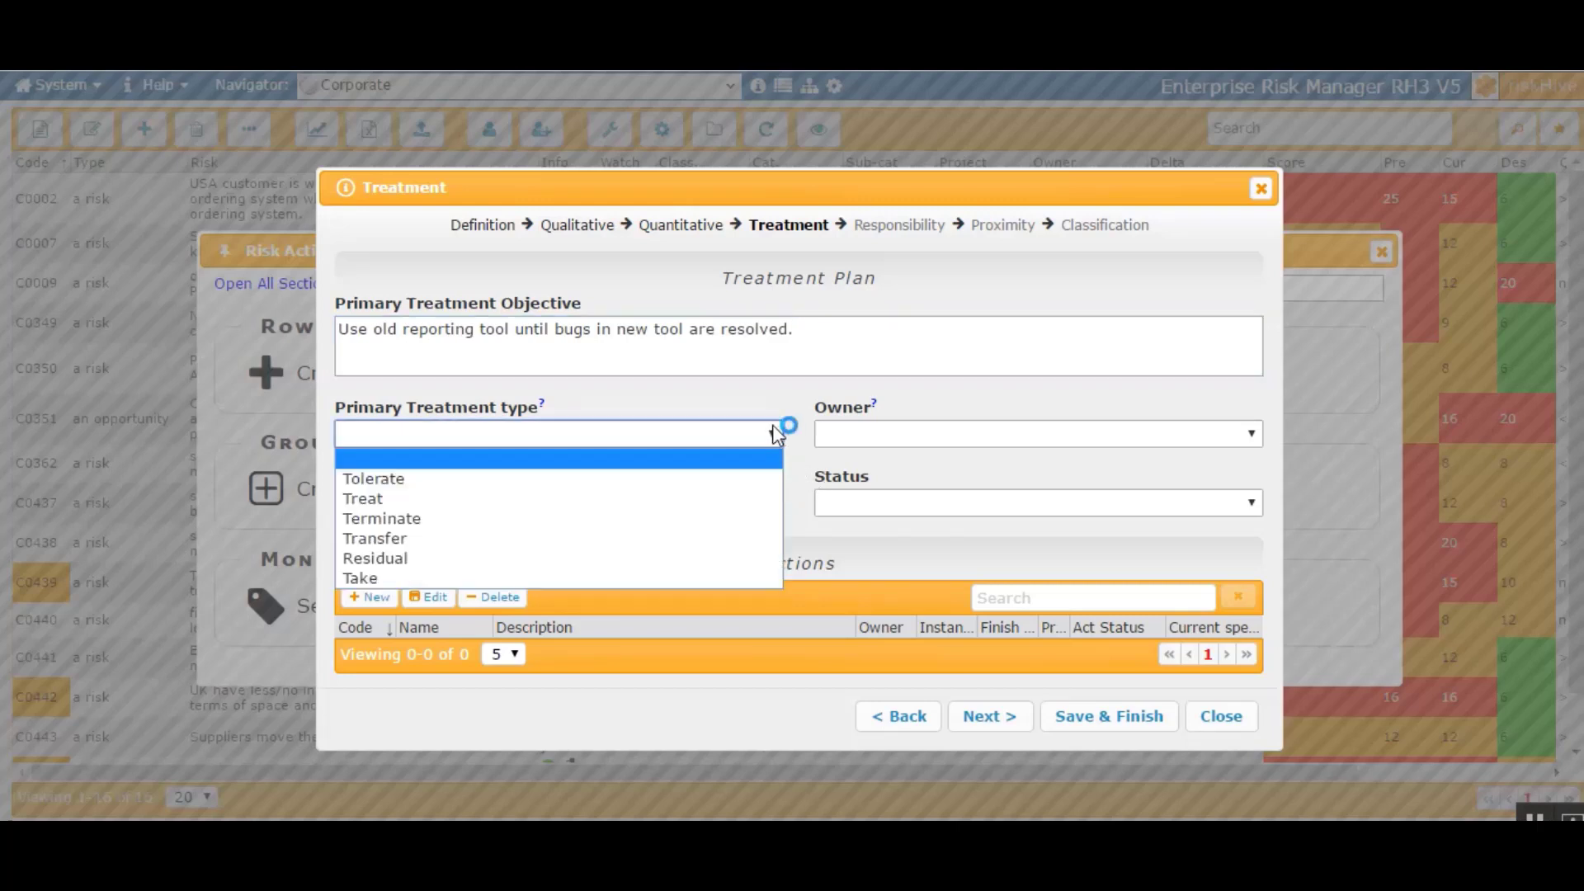
{"action": "left_click", "coordinate": [404, 501]}
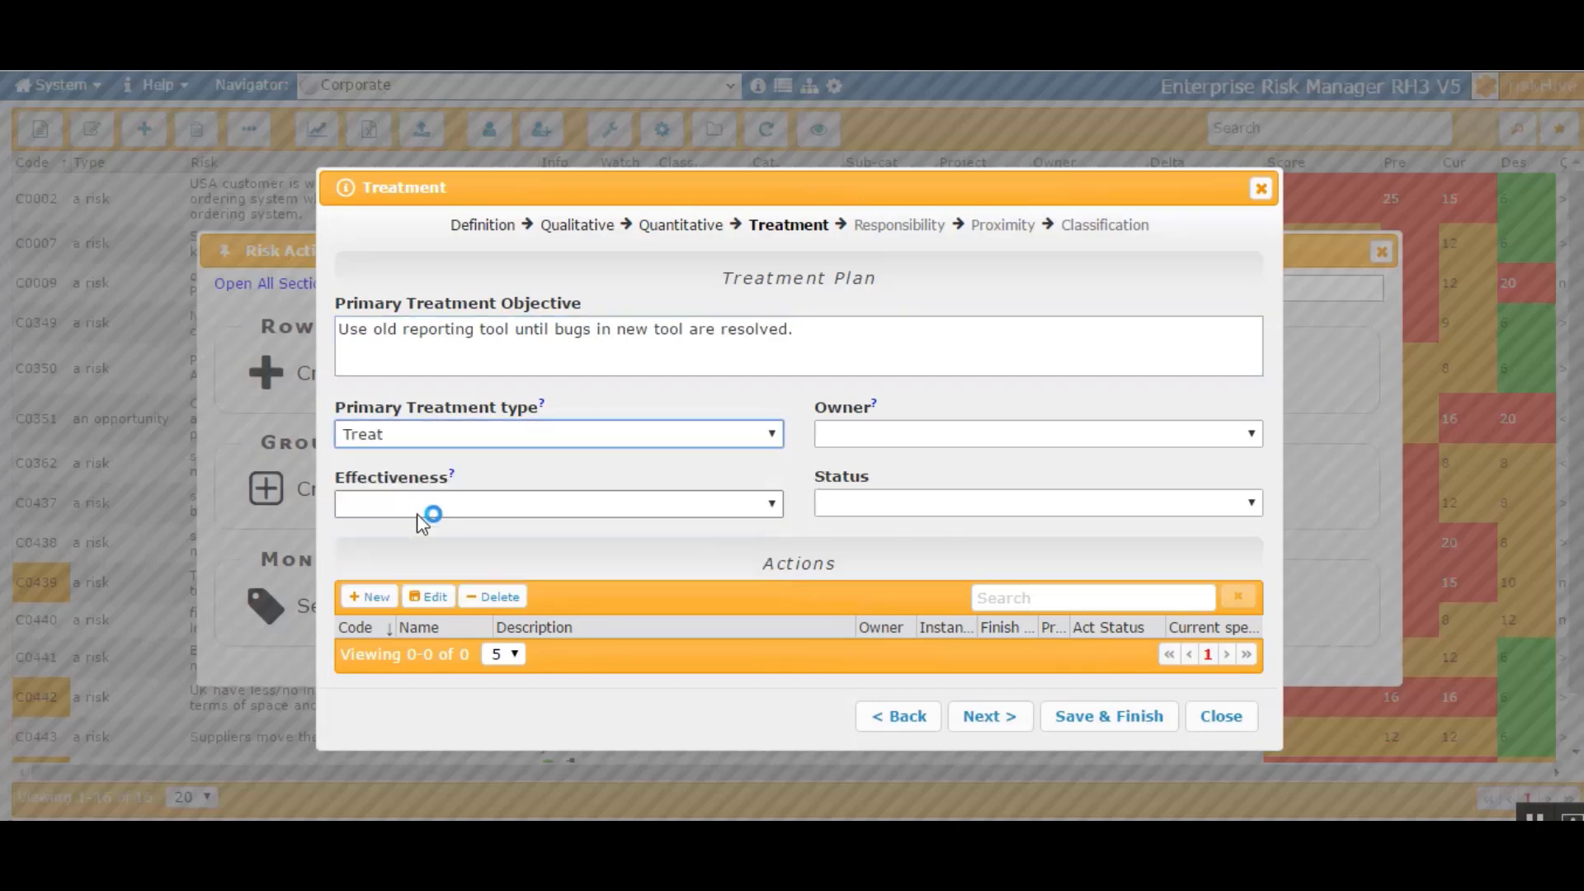
Step: Set the treatment plan's owner to Richard Branson, its status to Live and its effectiveness to Ineffective (0-25% successful)
{"action": "left_click", "coordinate": [860, 440]}
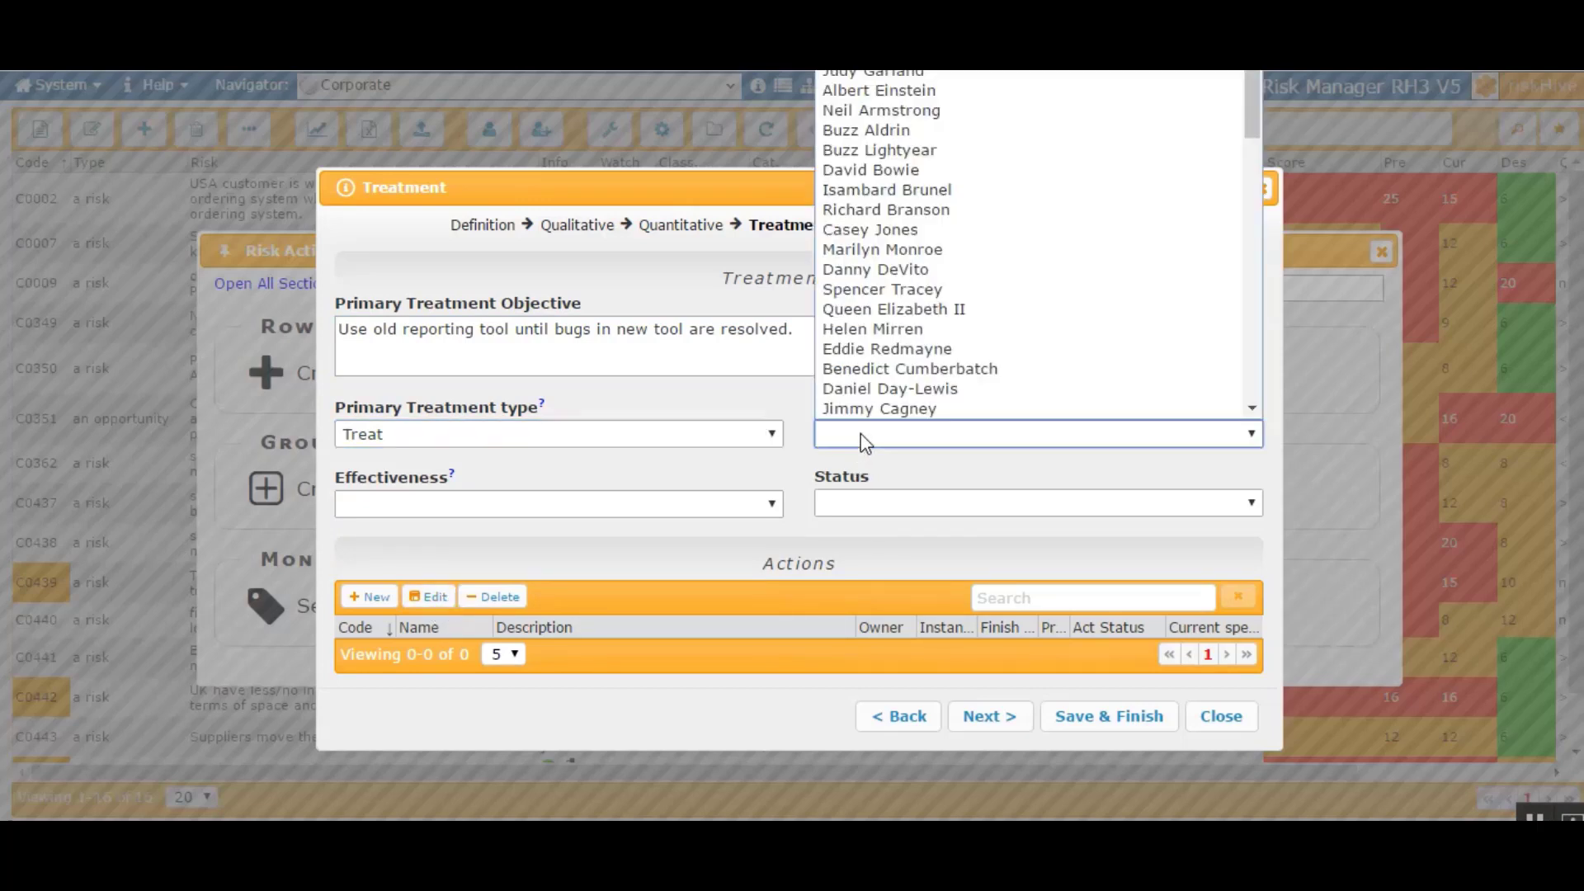
{"action": "left_click", "coordinate": [885, 211]}
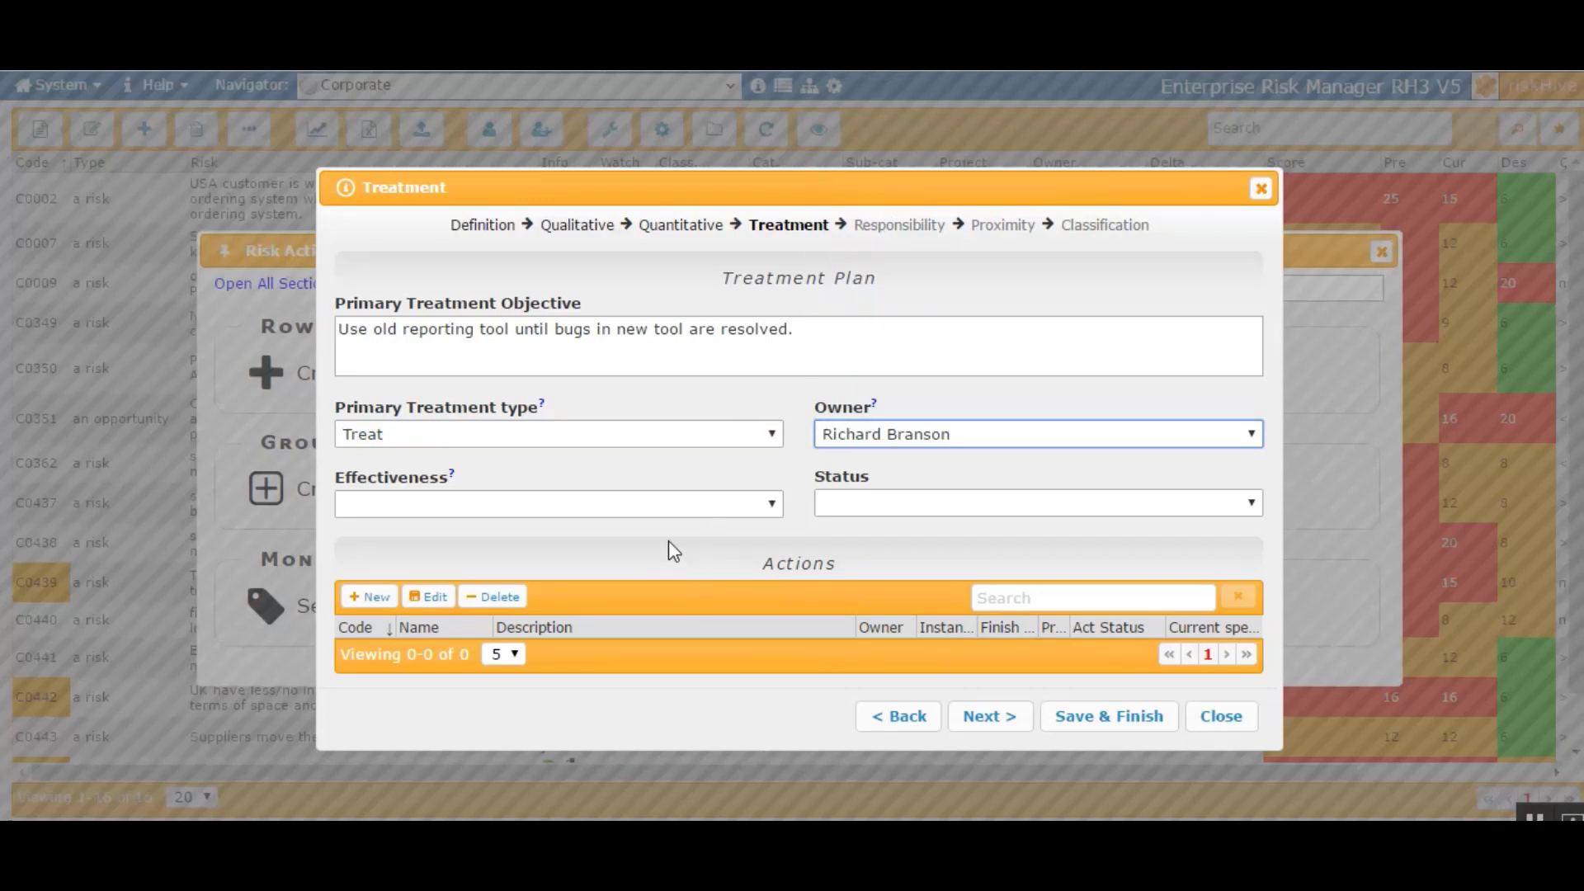
{"action": "left_click", "coordinate": [860, 509]}
{"action": "left_click", "coordinate": [843, 584]}
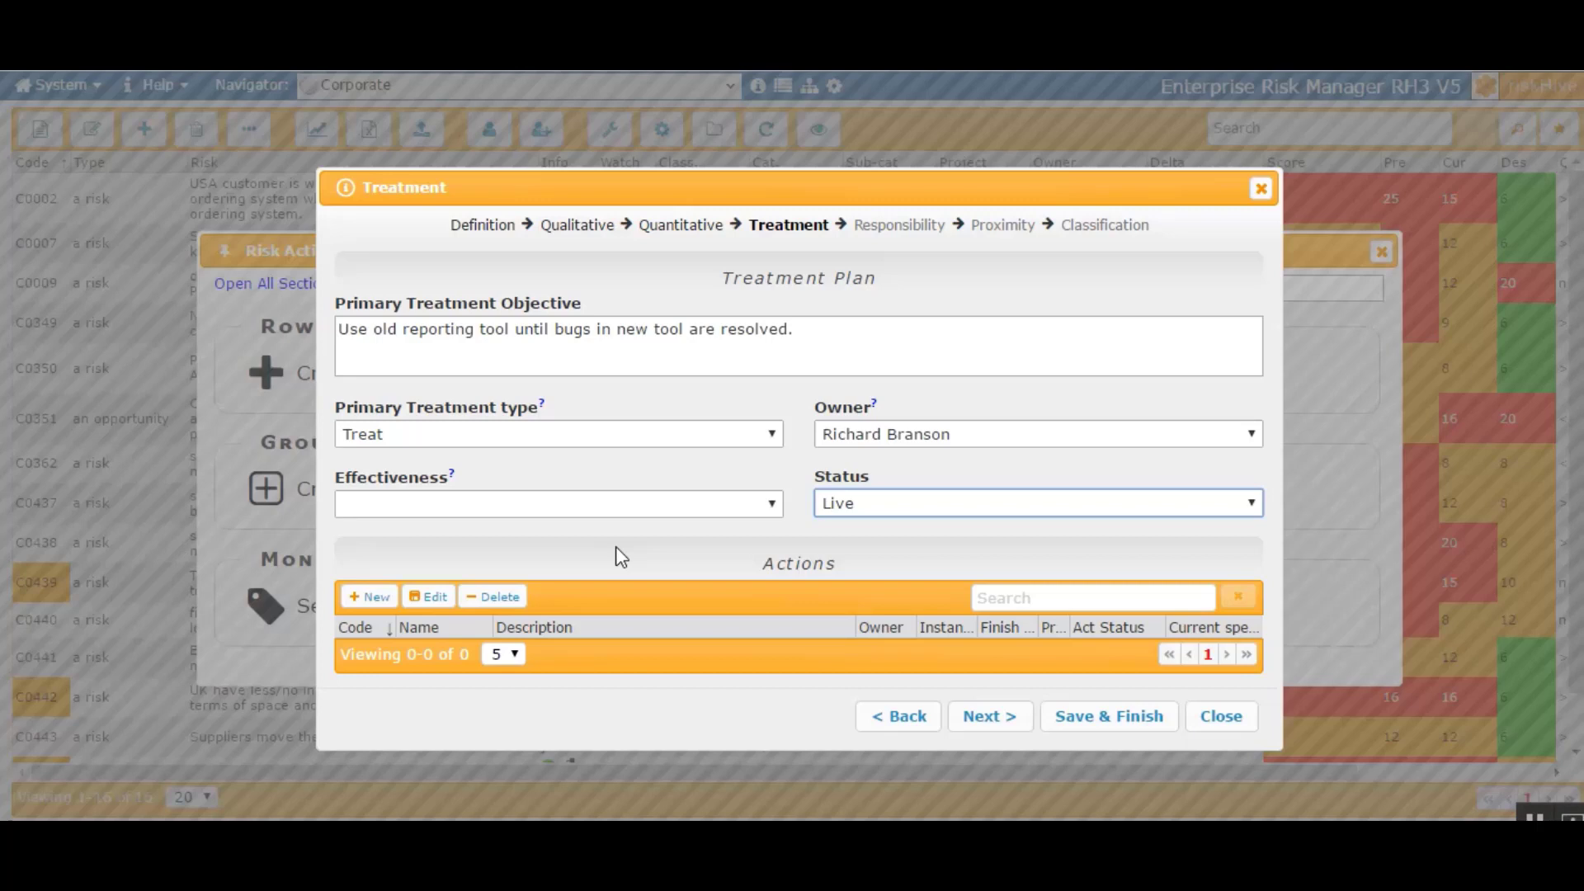
{"action": "left_click", "coordinate": [770, 510]}
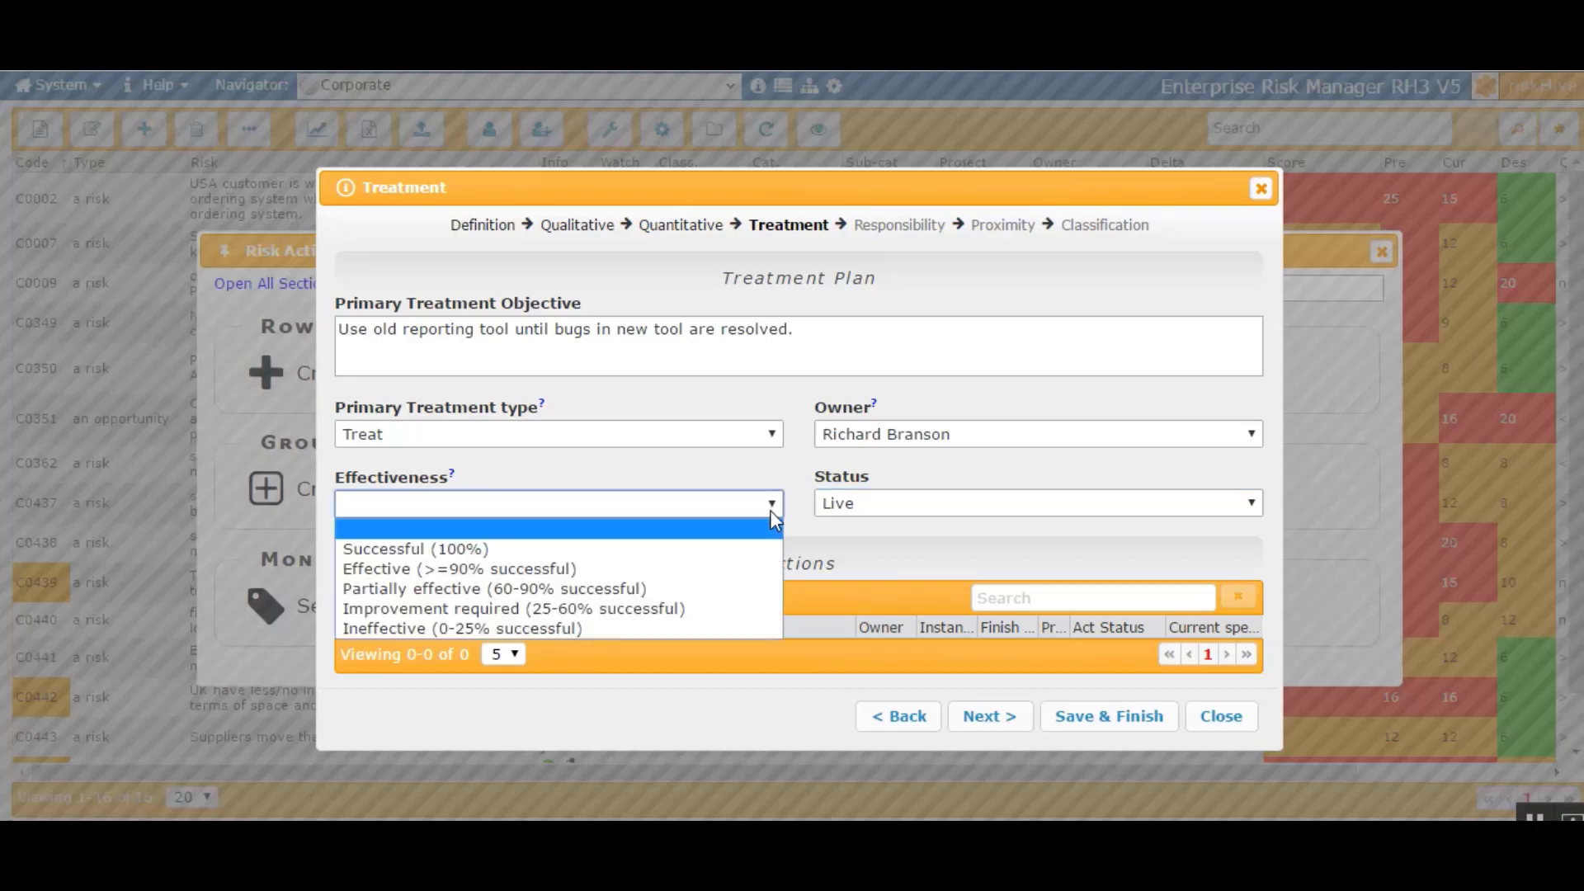
{"action": "left_click", "coordinate": [513, 627]}
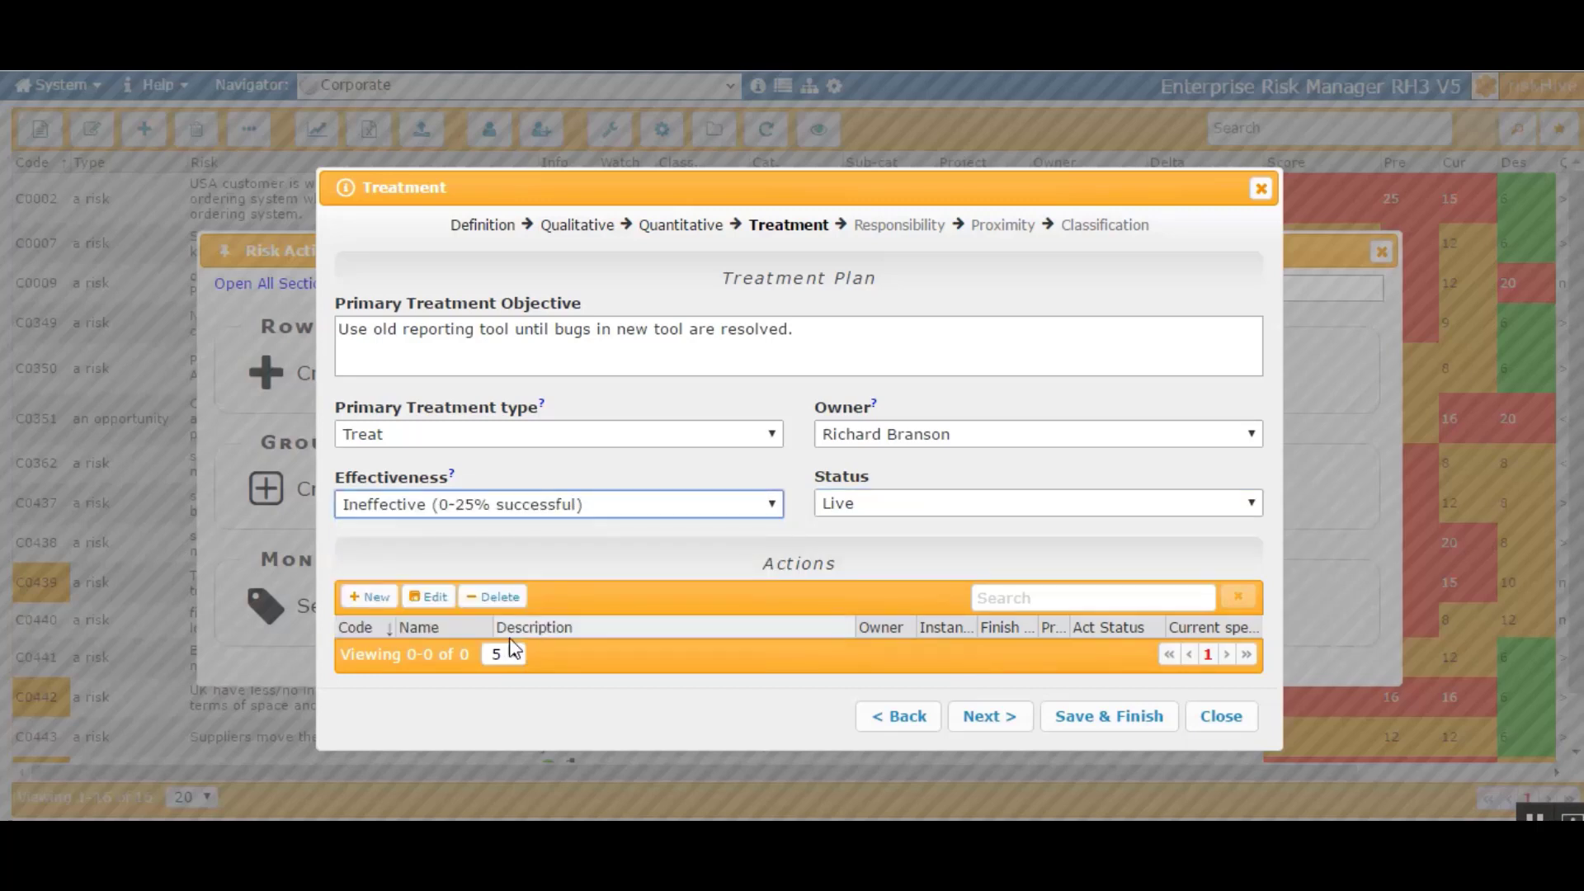
{"action": "left_click", "coordinate": [538, 542]}
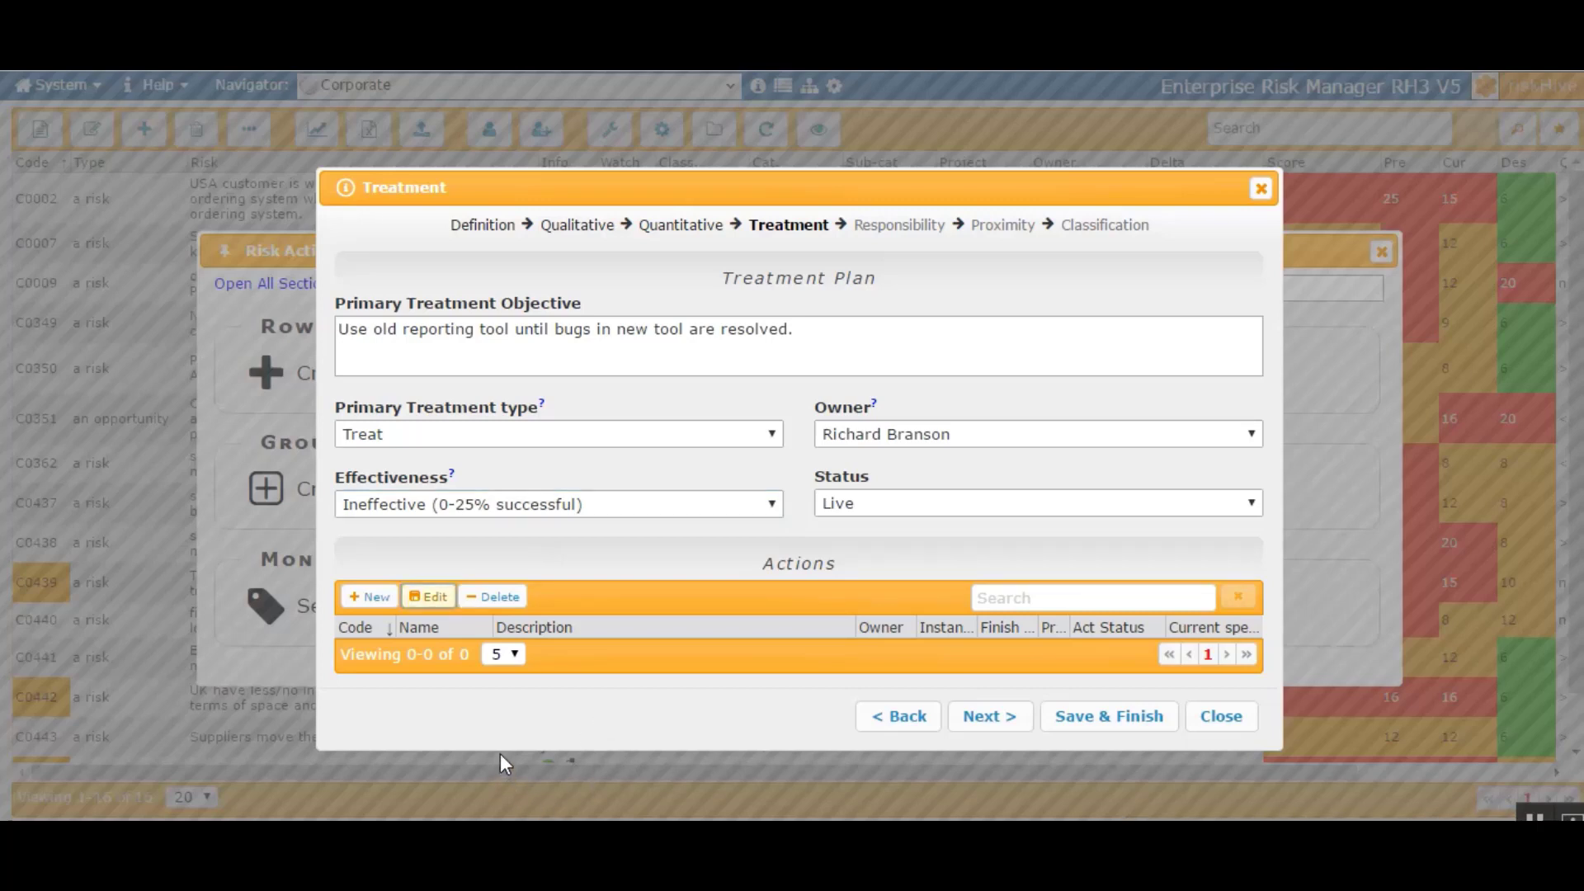
Step: Create a treatment action titled "Prepare risk data in old reporting tool" described as "Ensure necessary risk data for all risks exists in the old reporting tool."
{"action": "left_click", "coordinate": [371, 597]}
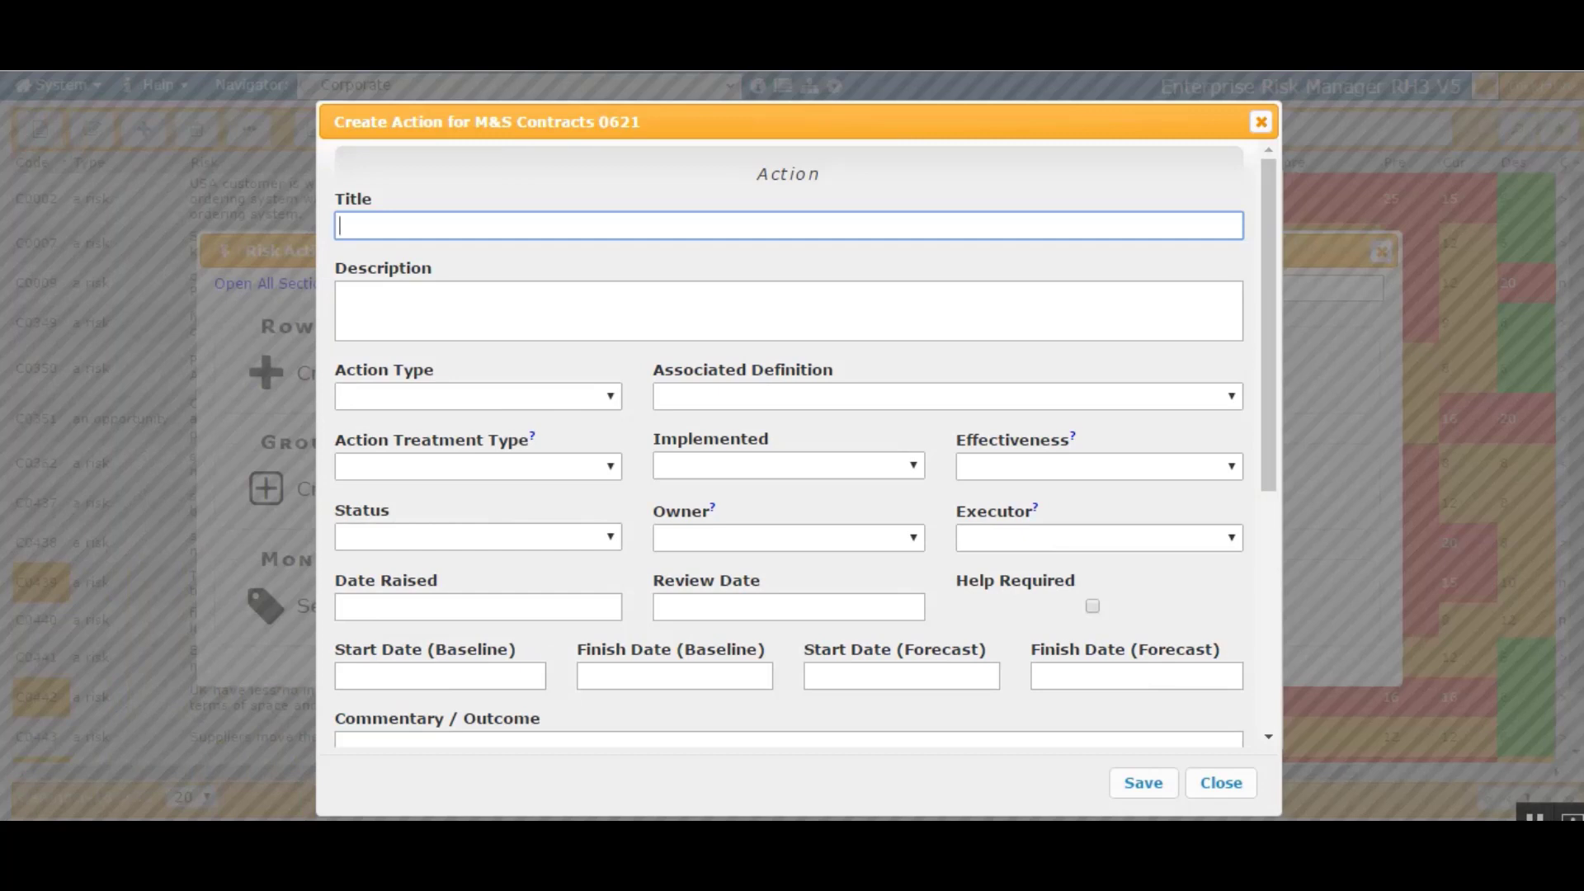
{"action": "right_click", "coordinate": [399, 230]}
{"action": "left_click", "coordinate": [460, 371]}
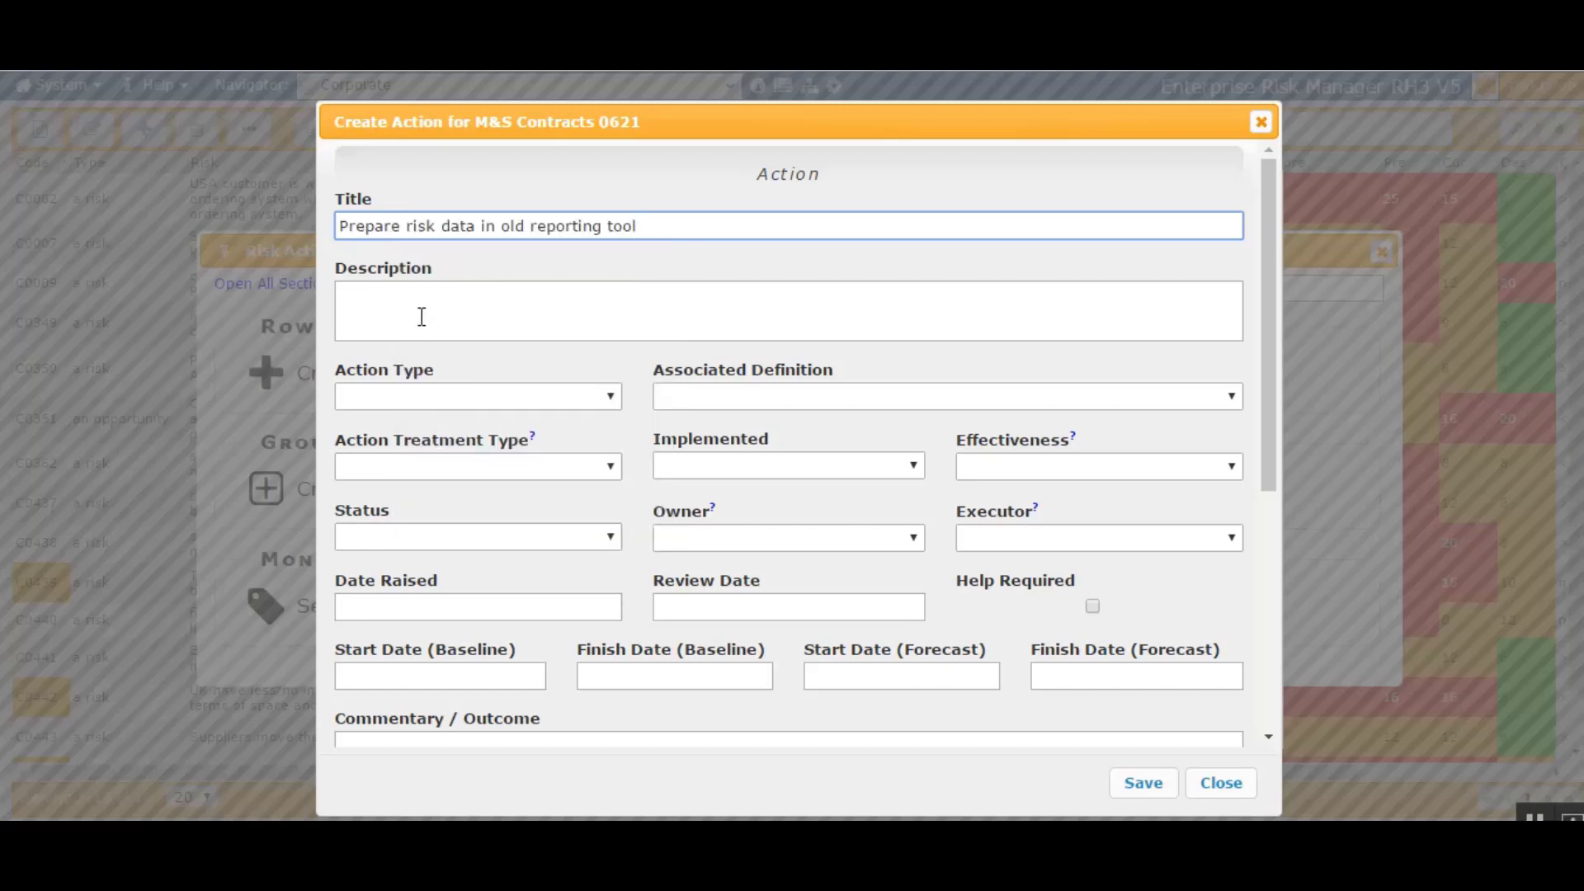
{"action": "left_click", "coordinate": [421, 317]}
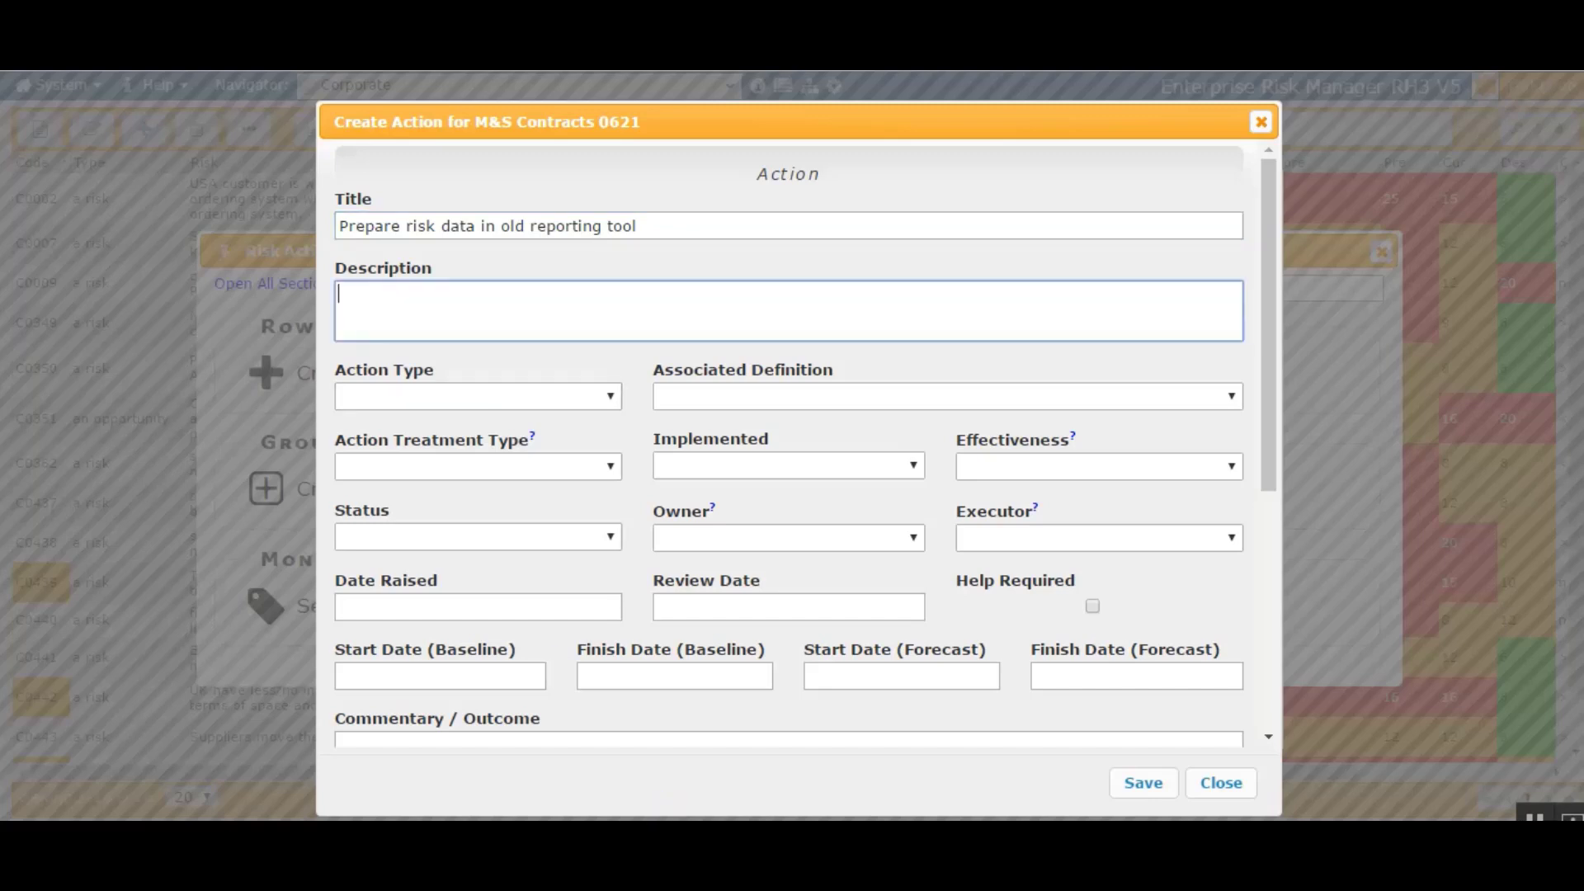
{"action": "type", "text": "Ensure necessary risk data for all risks exists in the old reporting tool."}
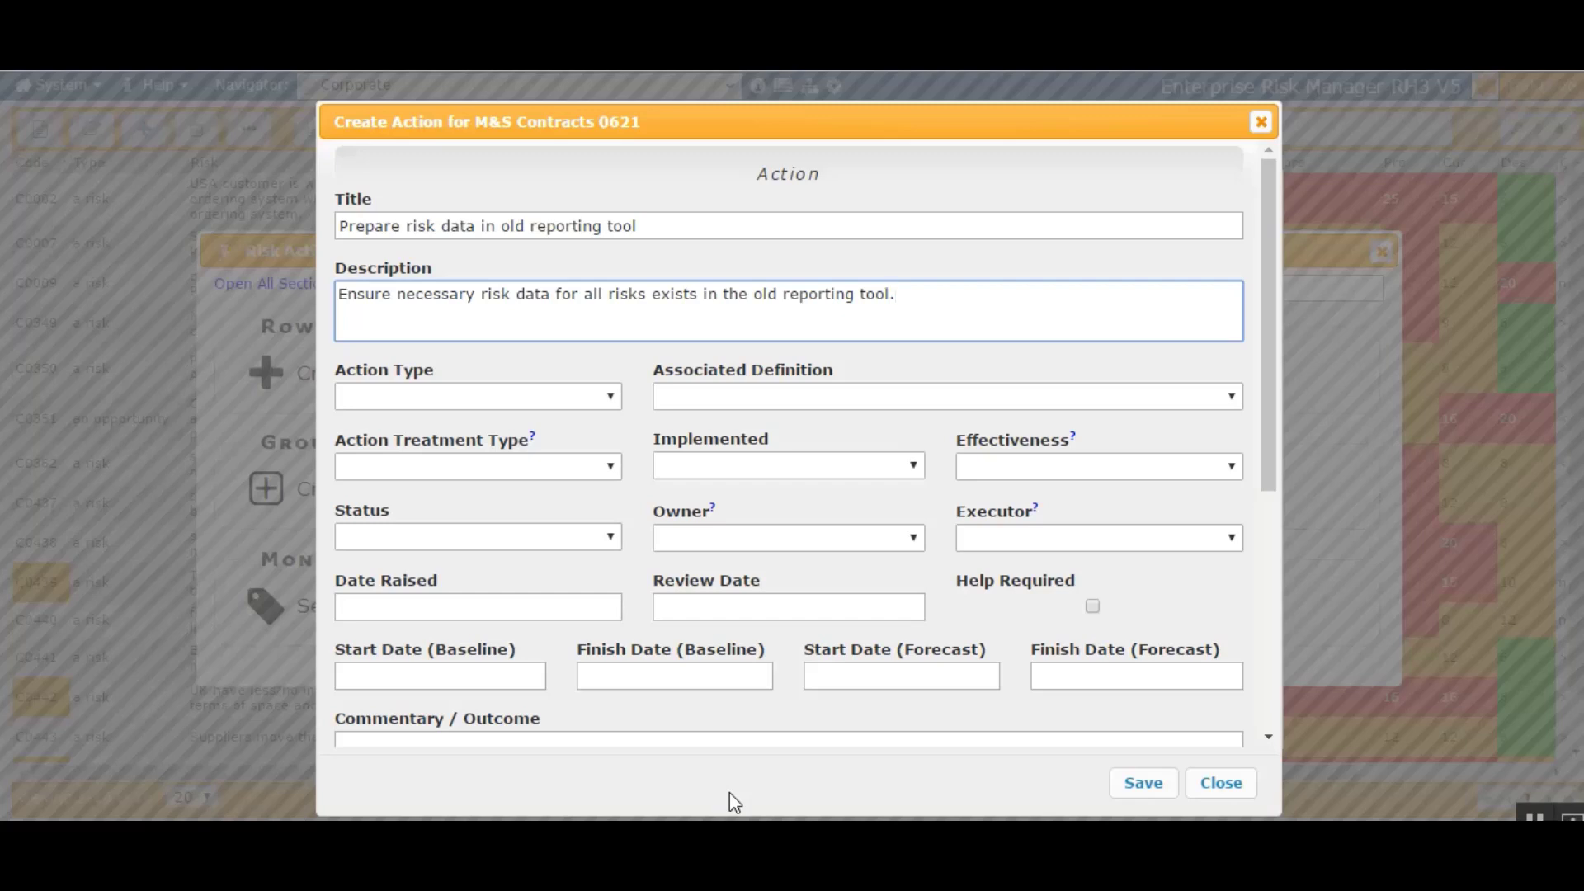
{"action": "left_click", "coordinate": [607, 396]}
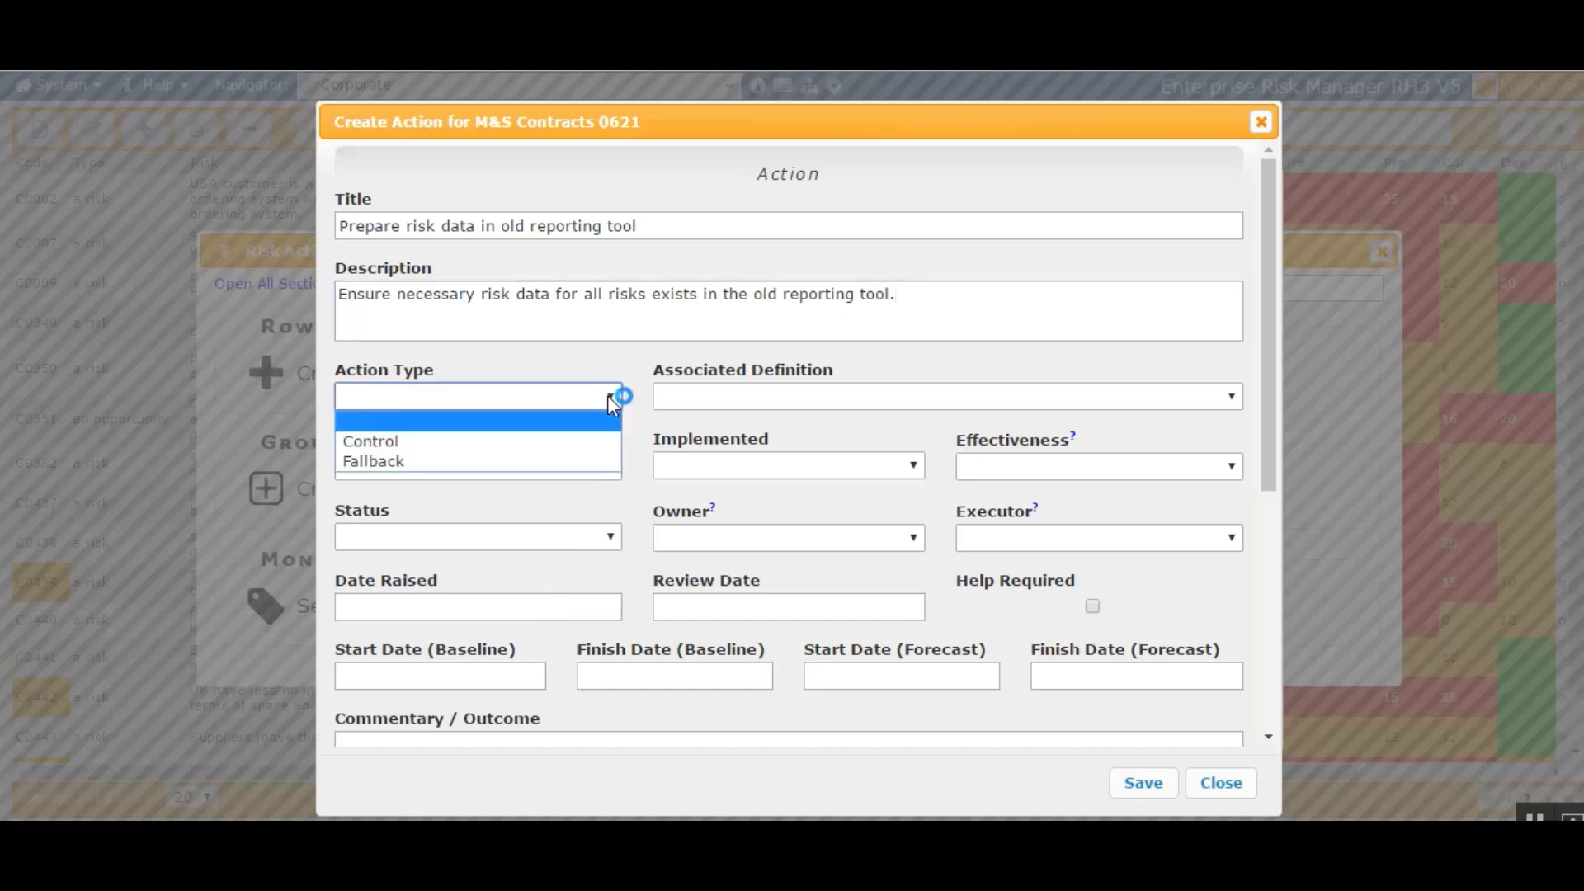
{"action": "left_click", "coordinate": [455, 442]}
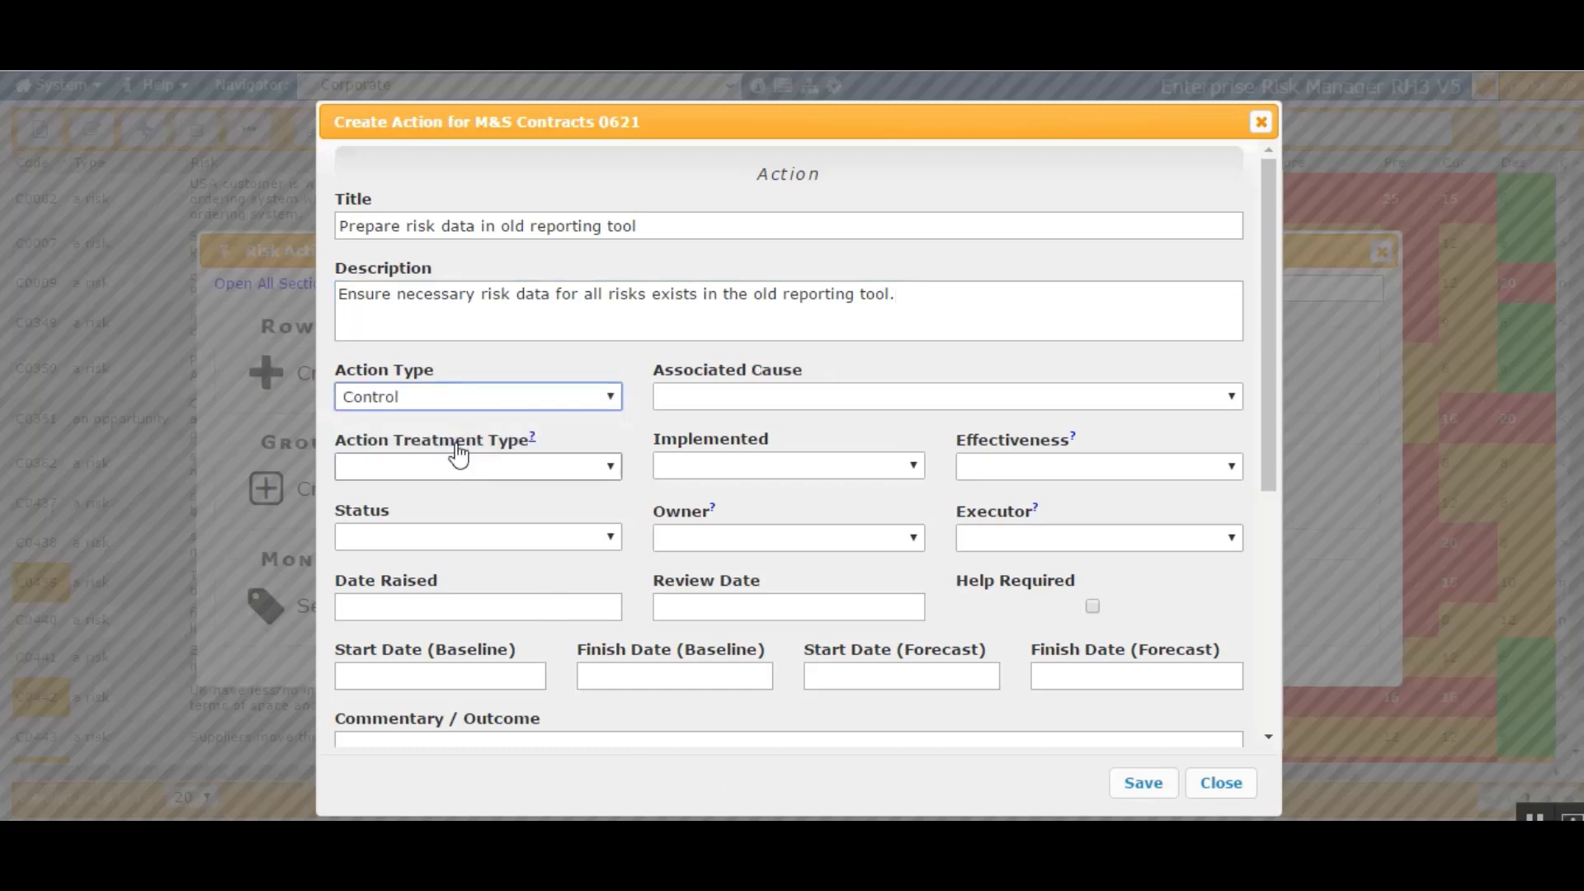
{"action": "left_click", "coordinate": [672, 399]}
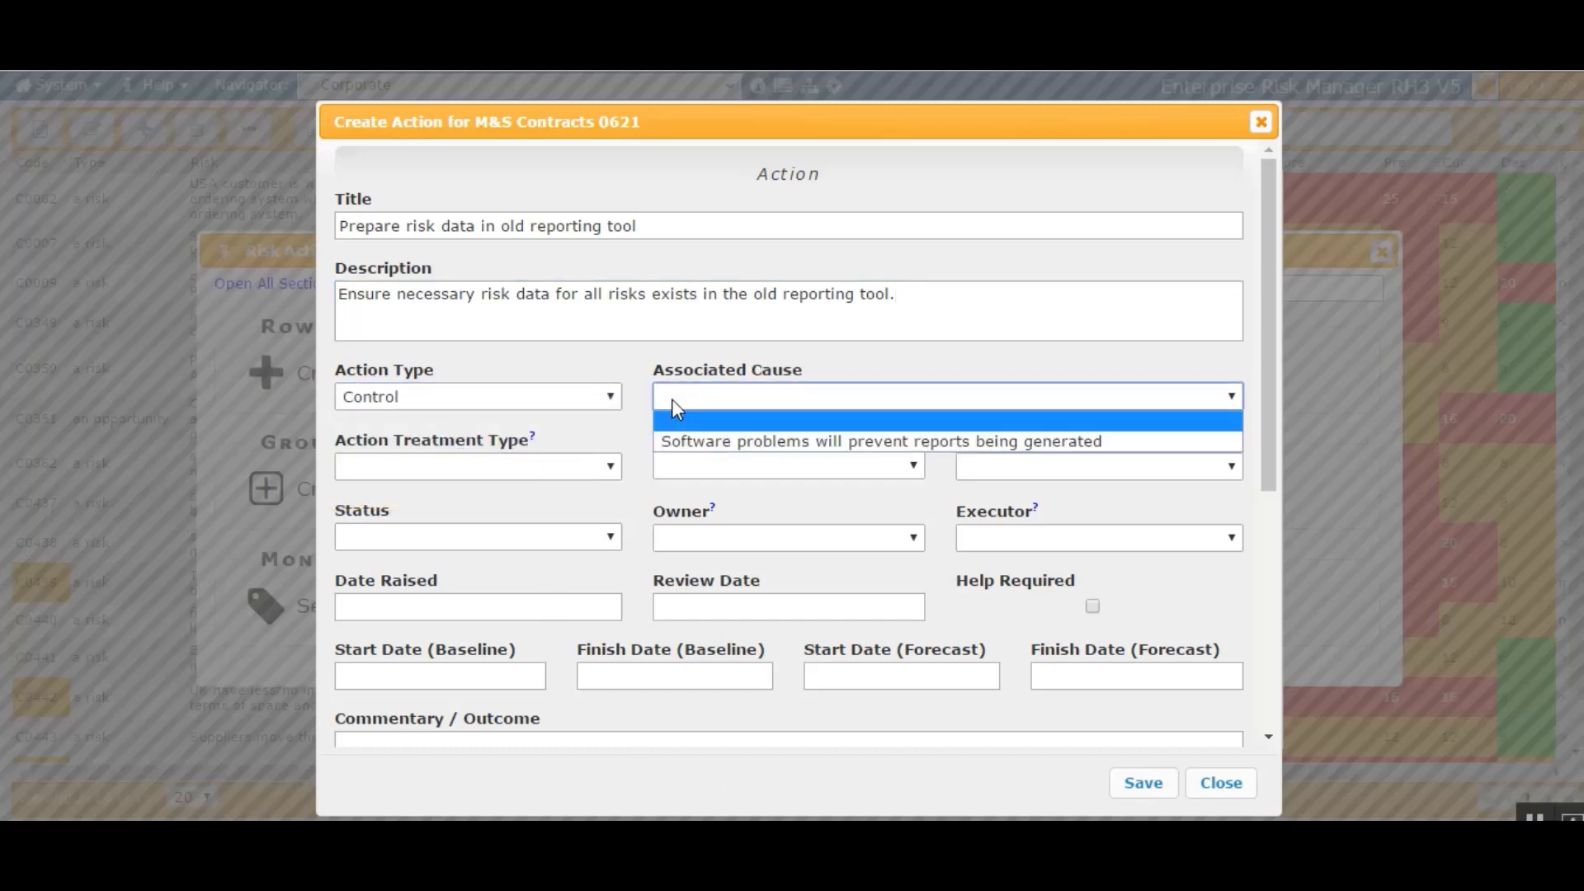
{"action": "left_click", "coordinate": [678, 442]}
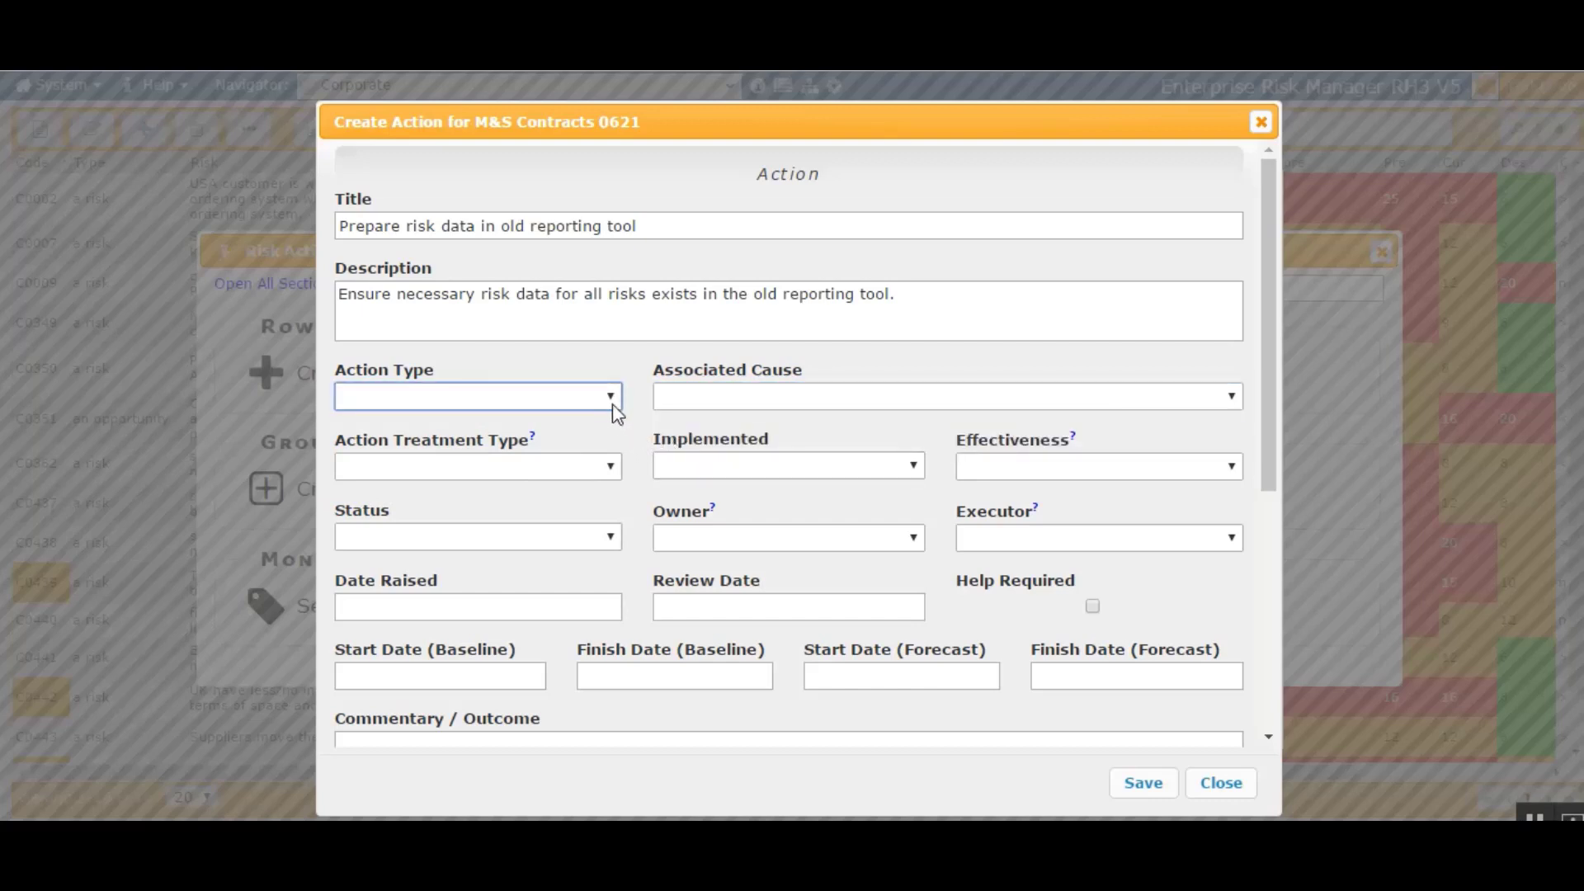
Step: Make the action a Control and associate it with the cause "Software problems will prevent reports being generated"
{"action": "left_click", "coordinate": [611, 399]}
{"action": "left_click", "coordinate": [603, 427]}
{"action": "left_click", "coordinate": [701, 395]}
{"action": "left_click", "coordinate": [700, 445]}
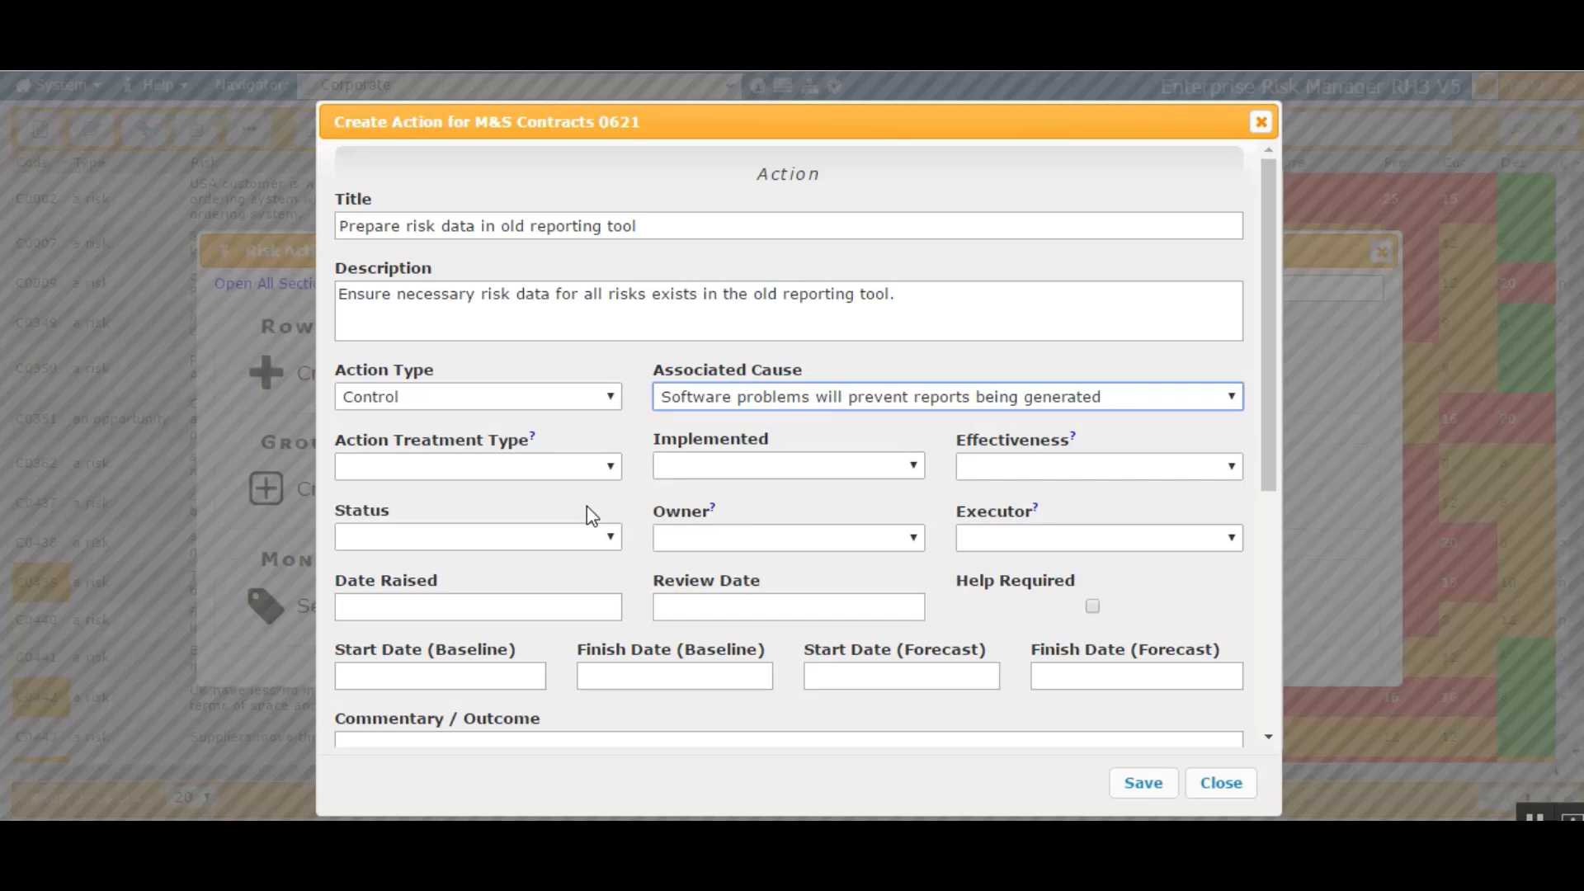
Step: Set the action's treatment type to Treat and its status to Live
{"action": "left_click", "coordinate": [608, 467]}
{"action": "left_click", "coordinate": [429, 531]}
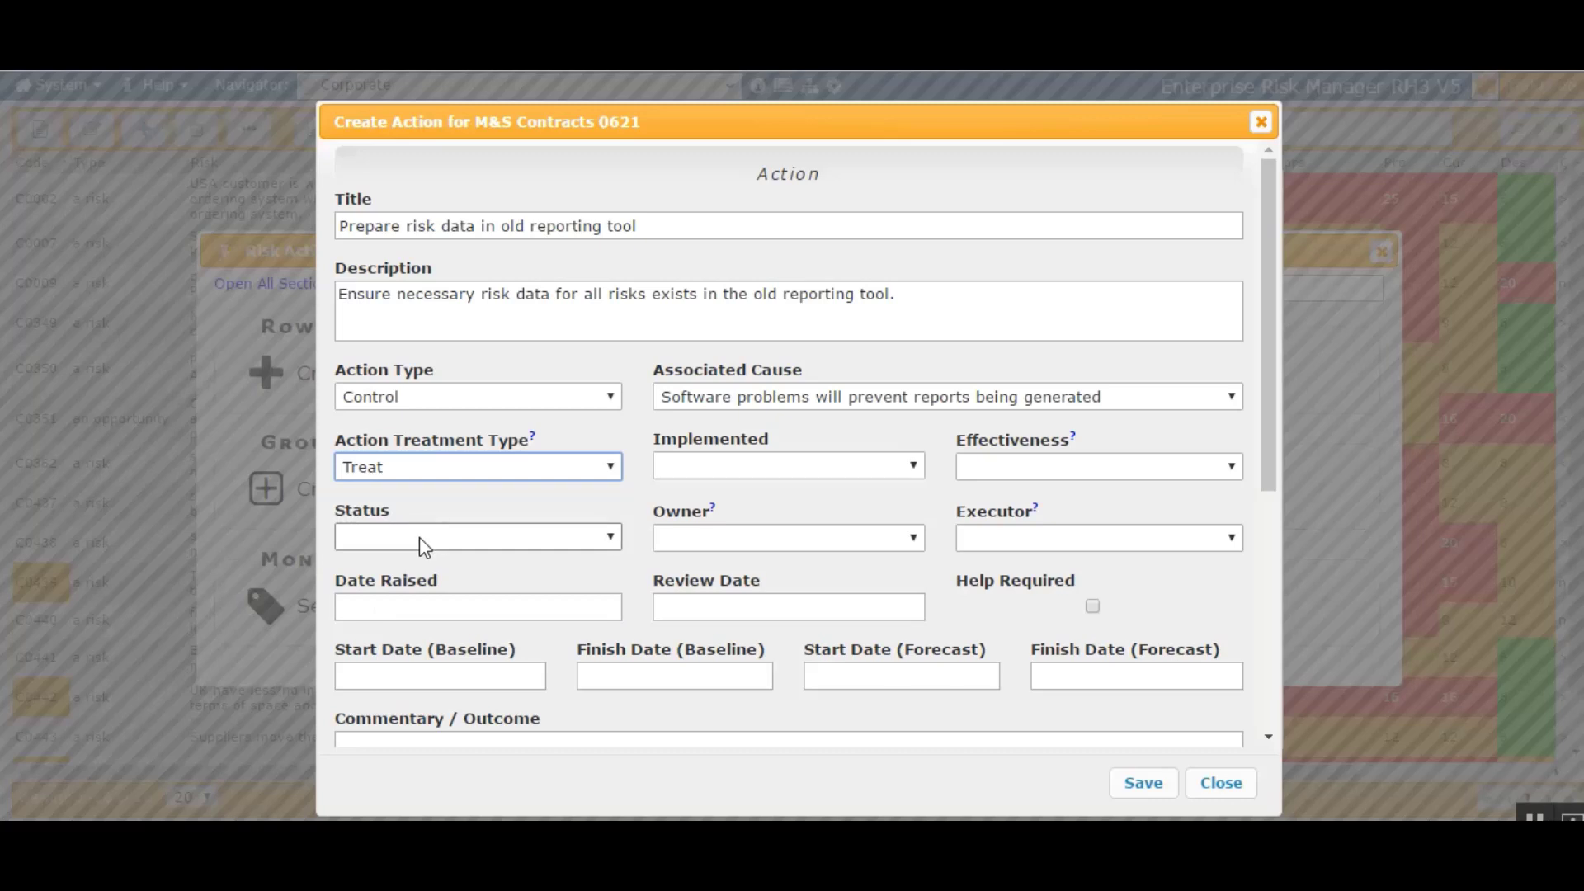
{"action": "left_click", "coordinate": [419, 538]}
{"action": "left_click", "coordinate": [411, 619]}
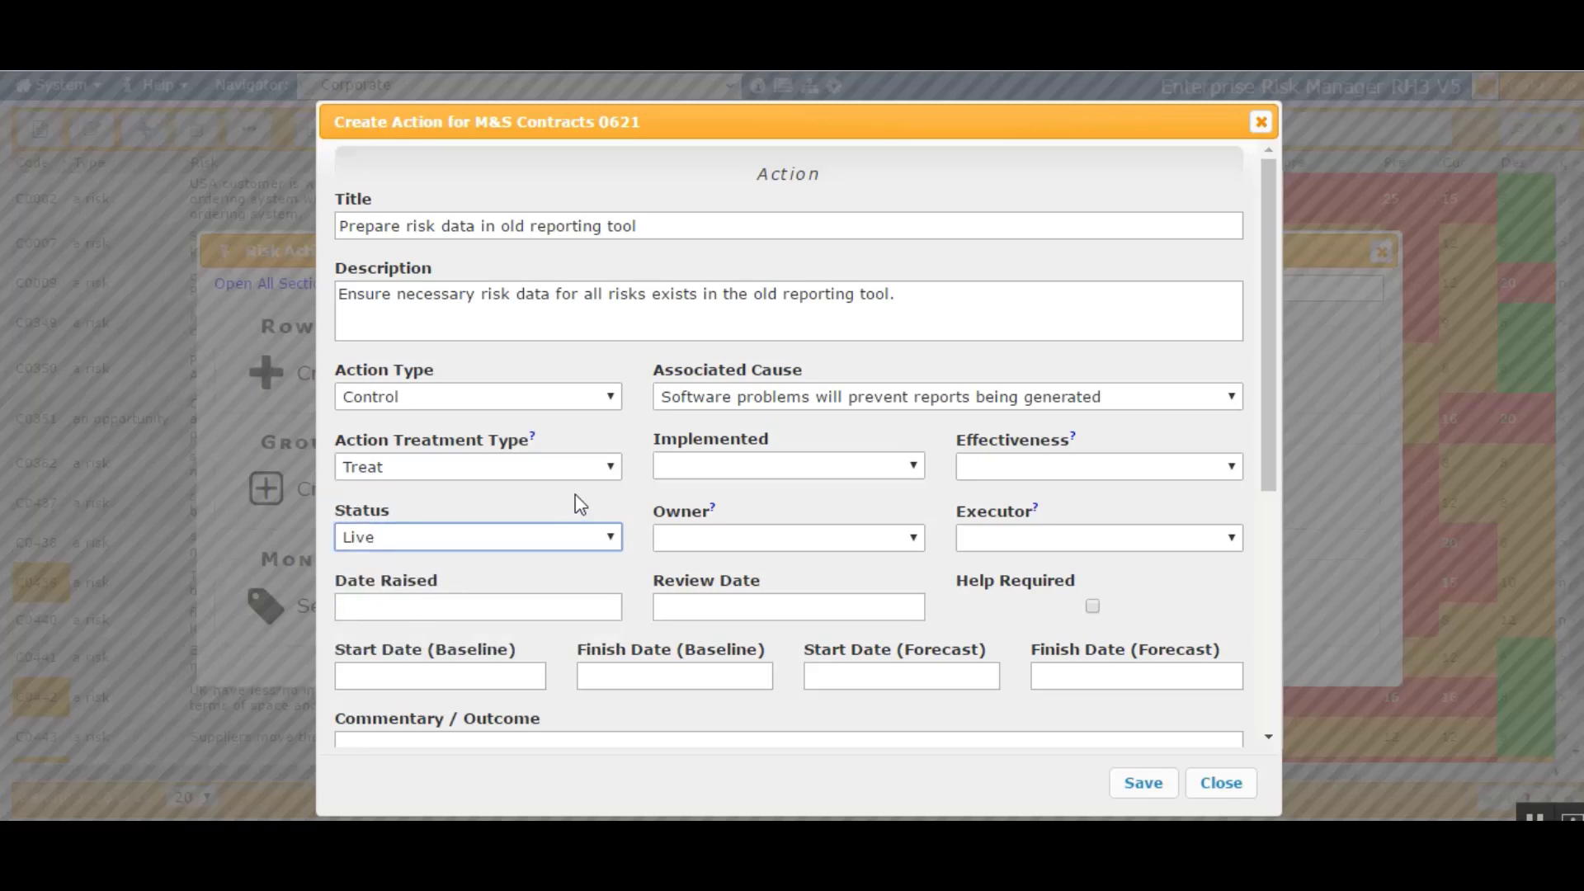
Step: Assign David Bowie as the action's owner and Dame Edna Everage as its executor
{"action": "left_click", "coordinate": [719, 542]}
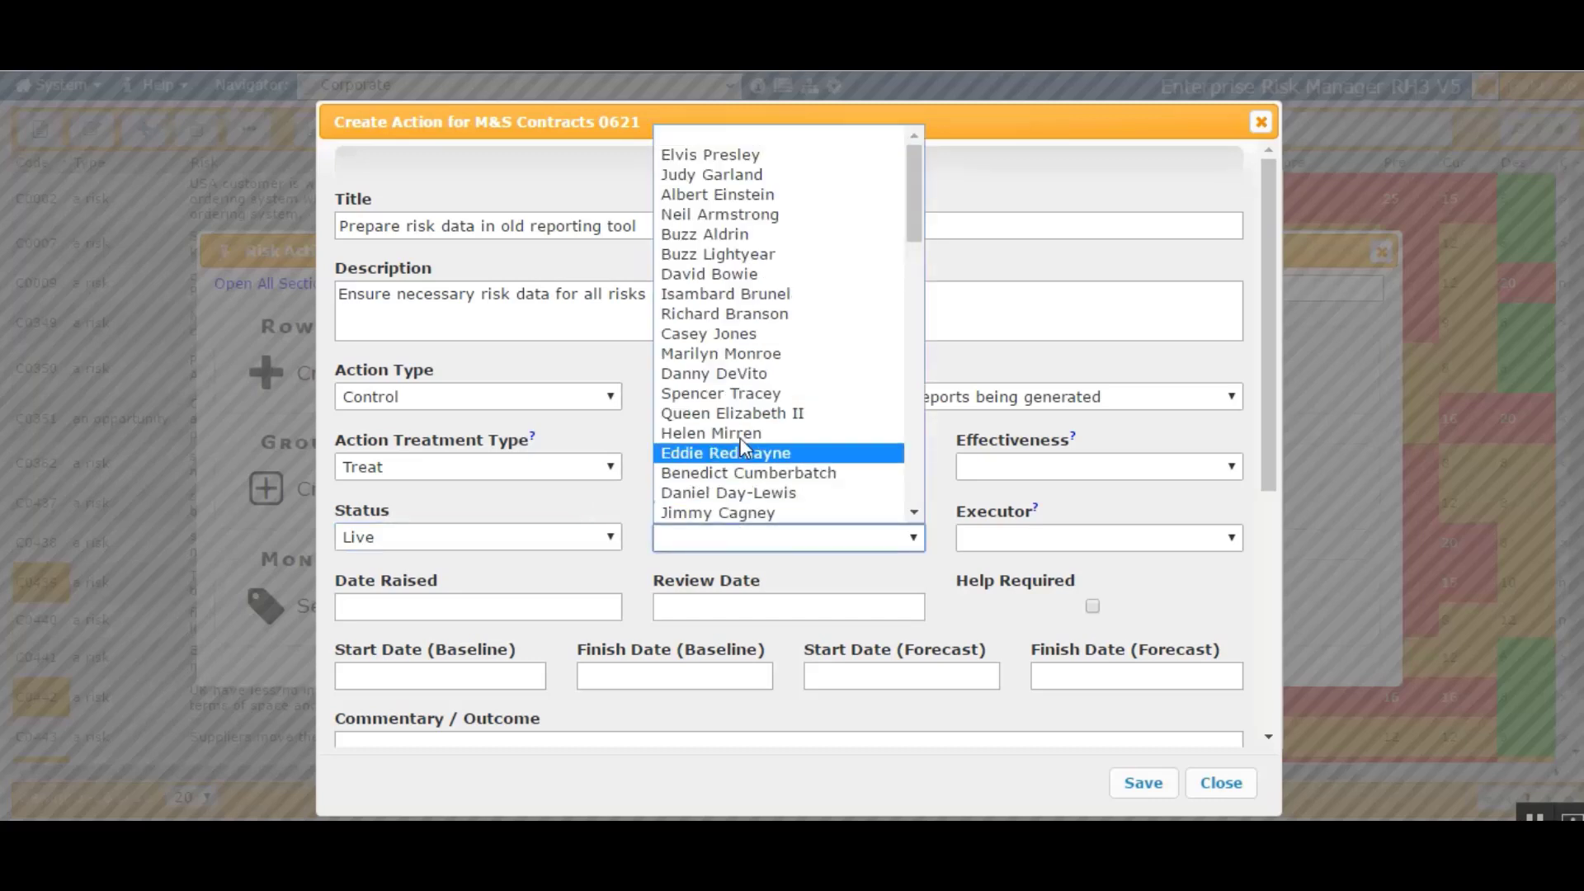
{"action": "left_click", "coordinate": [740, 270]}
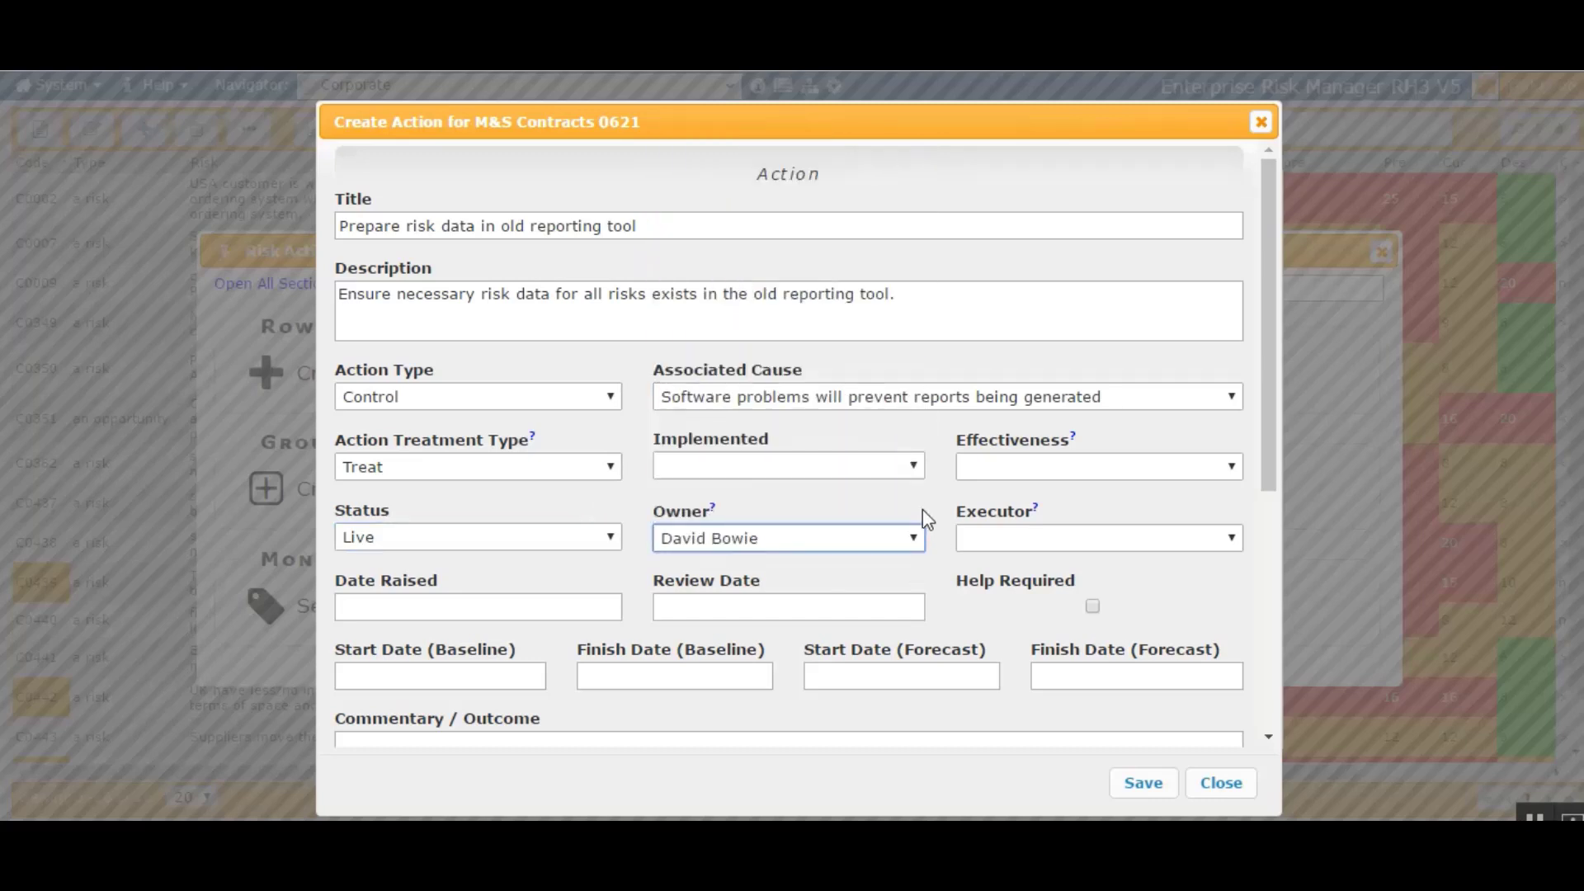
{"action": "left_click", "coordinate": [1003, 542]}
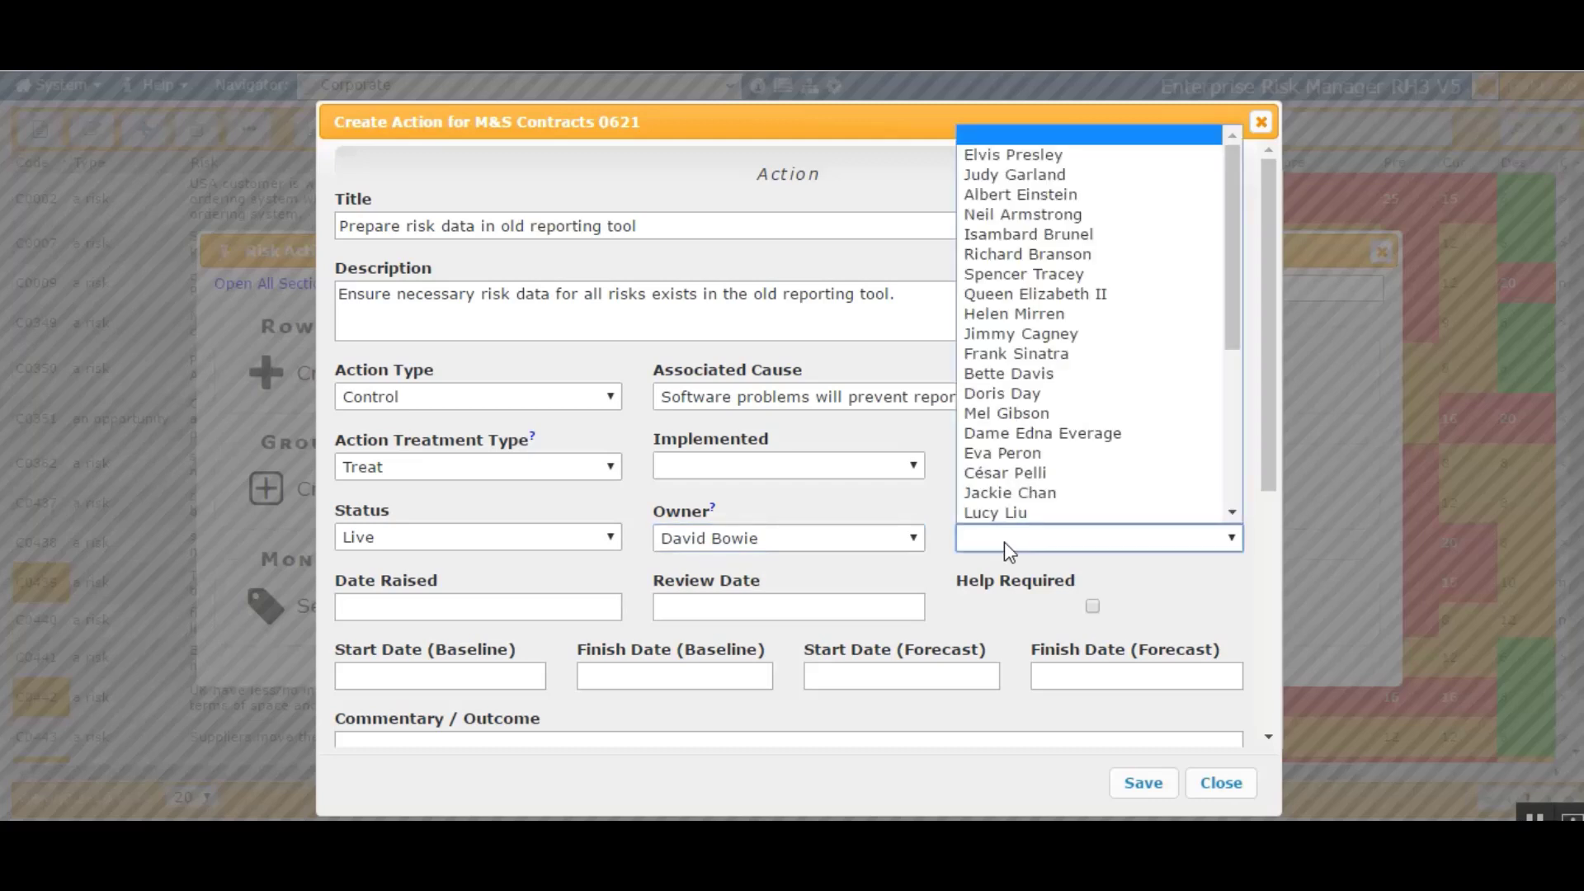
{"action": "left_click", "coordinate": [998, 434]}
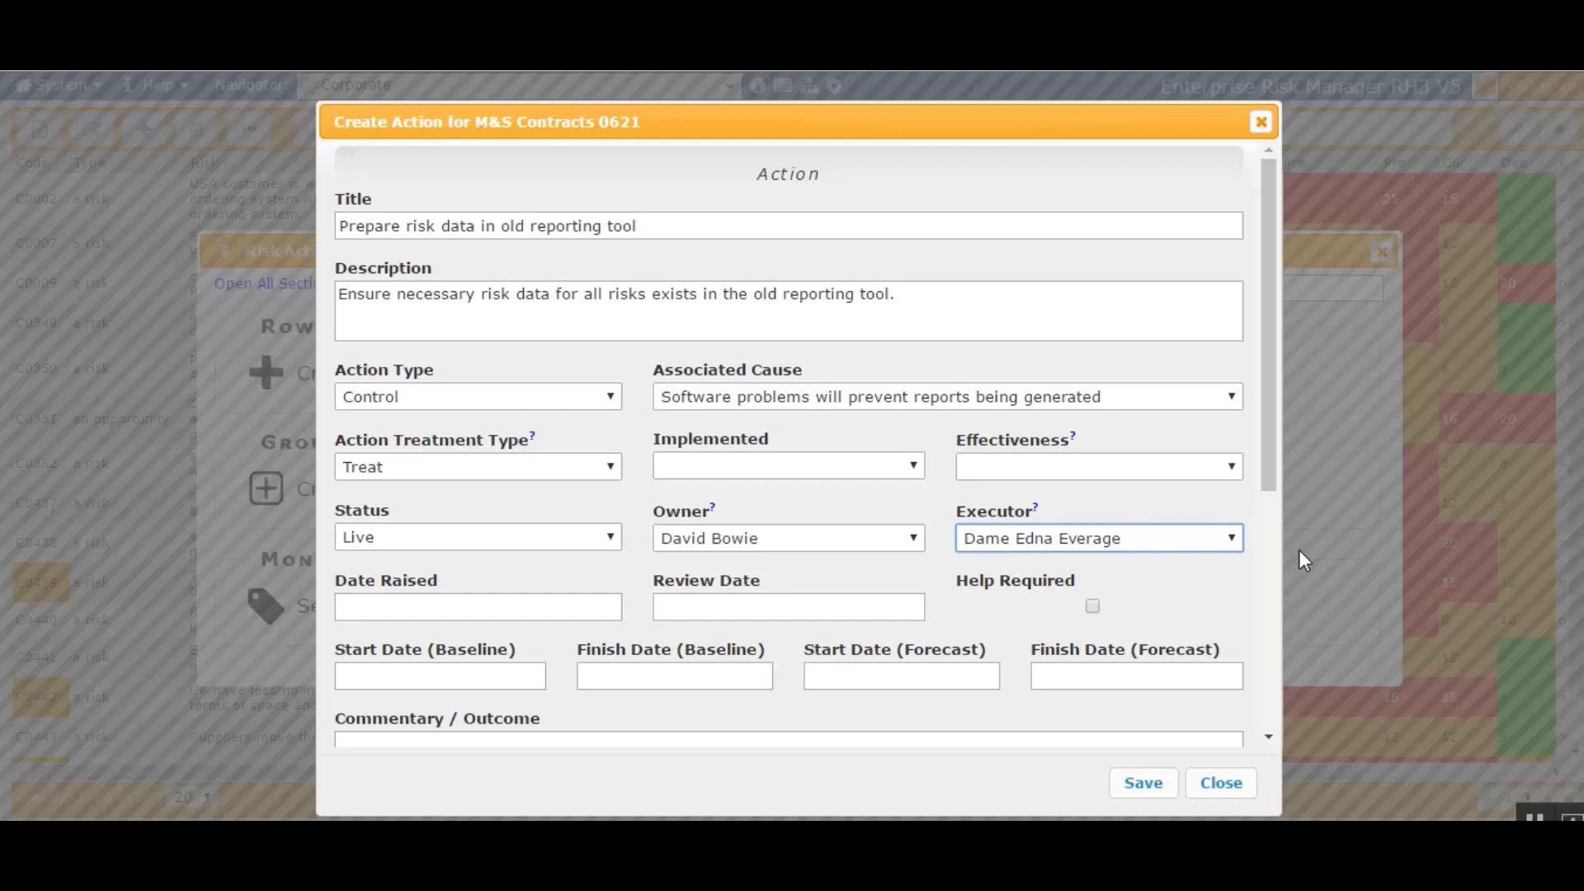
Step: Set the action's implementation level to 0% and its effectiveness to Ineffective (0-25% successful)
{"action": "left_click", "coordinate": [911, 466]}
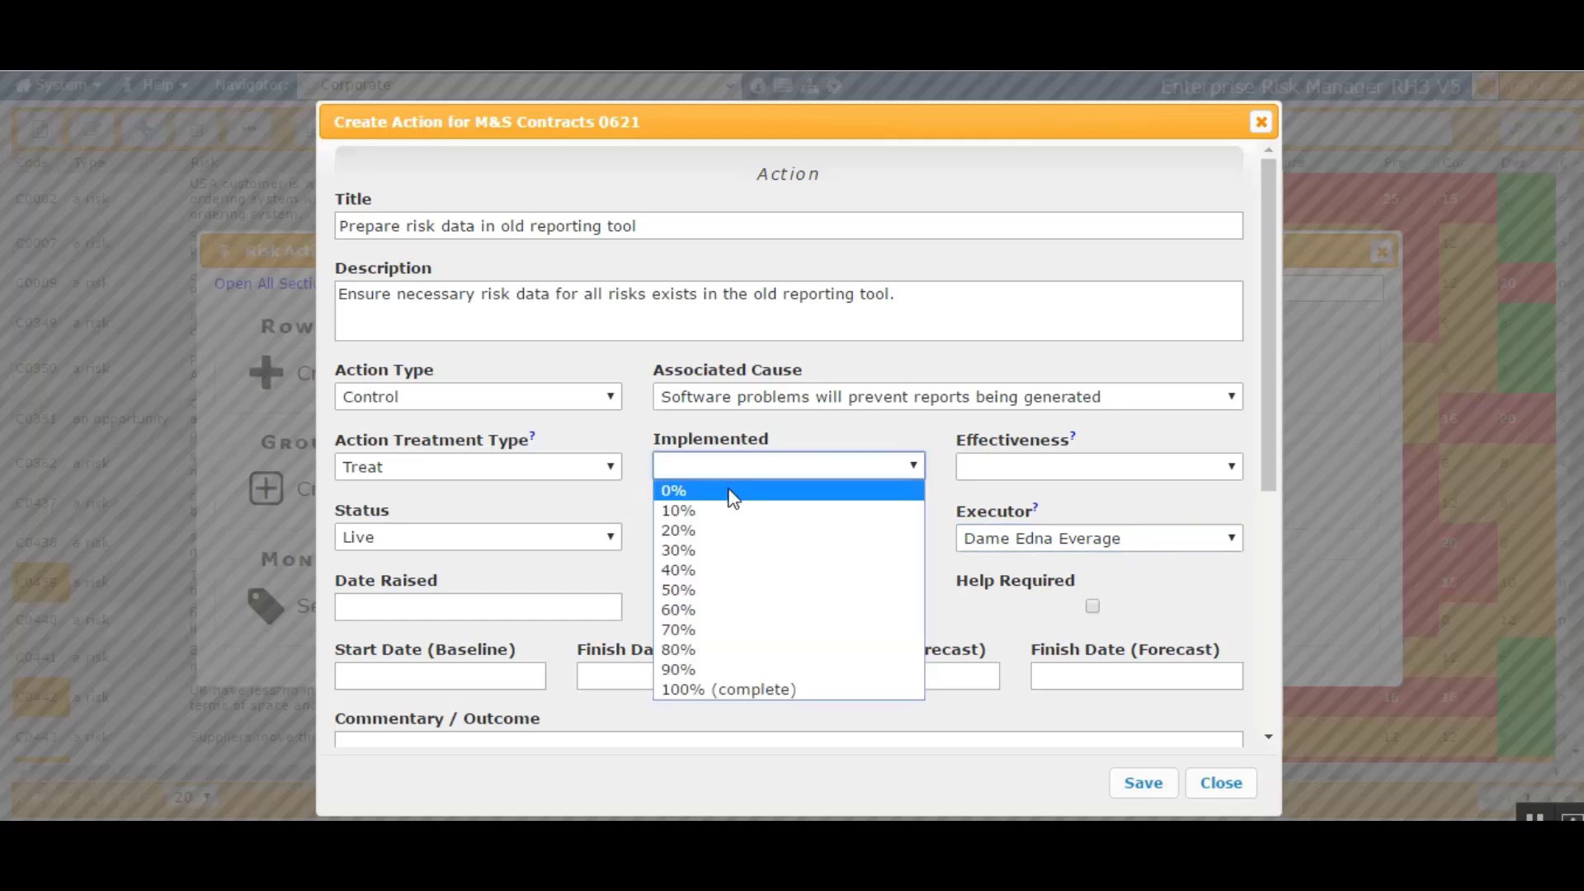
{"action": "left_click", "coordinate": [731, 494]}
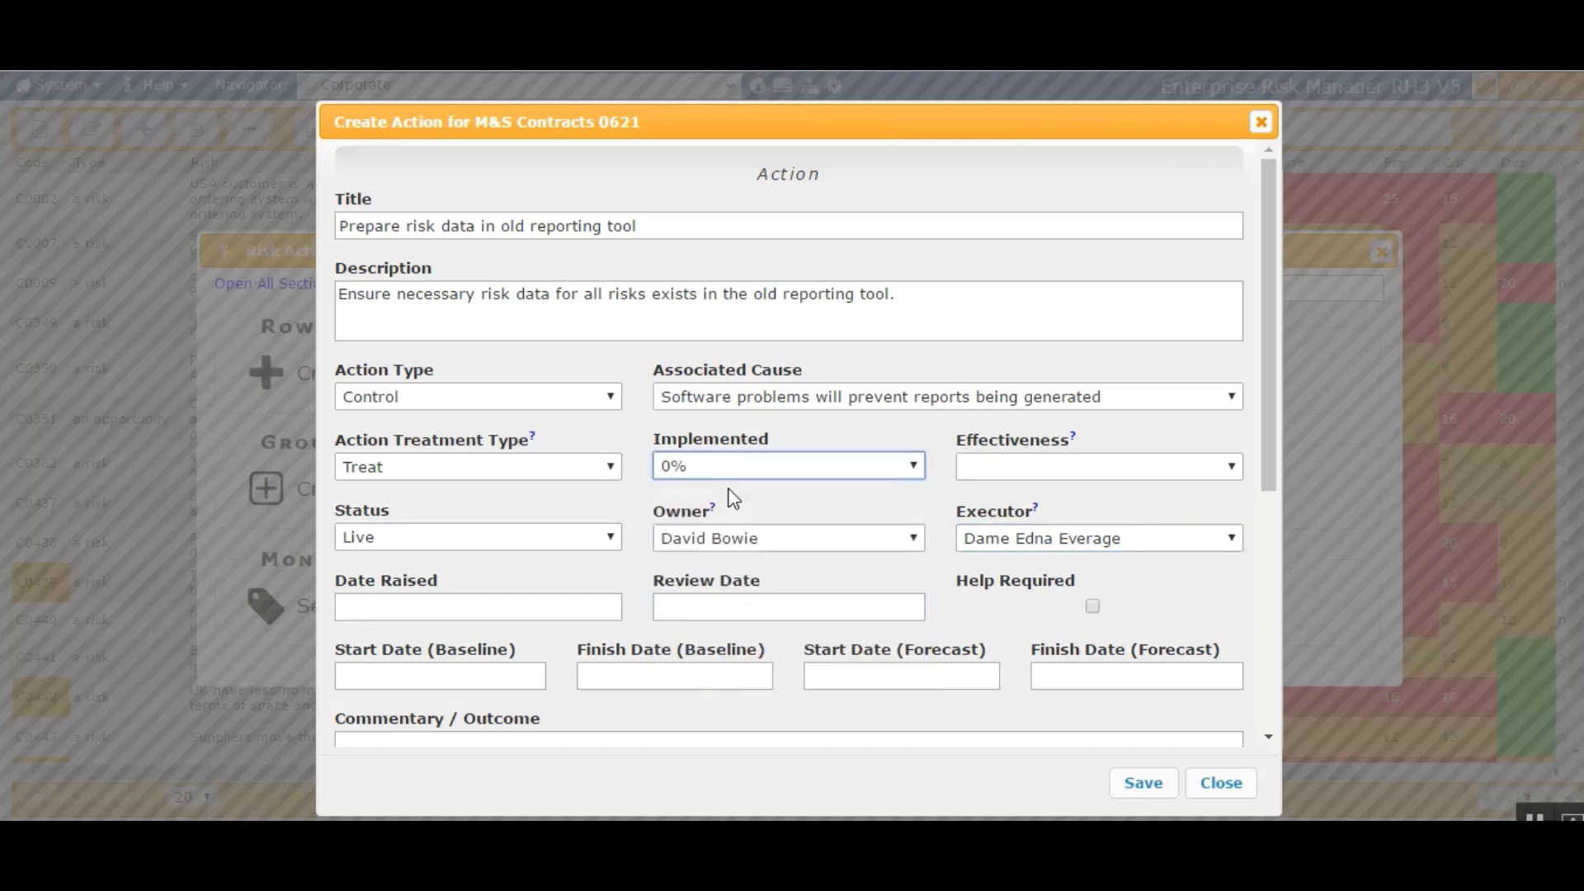
{"action": "left_click", "coordinate": [1233, 467]}
{"action": "left_click", "coordinate": [1098, 591]}
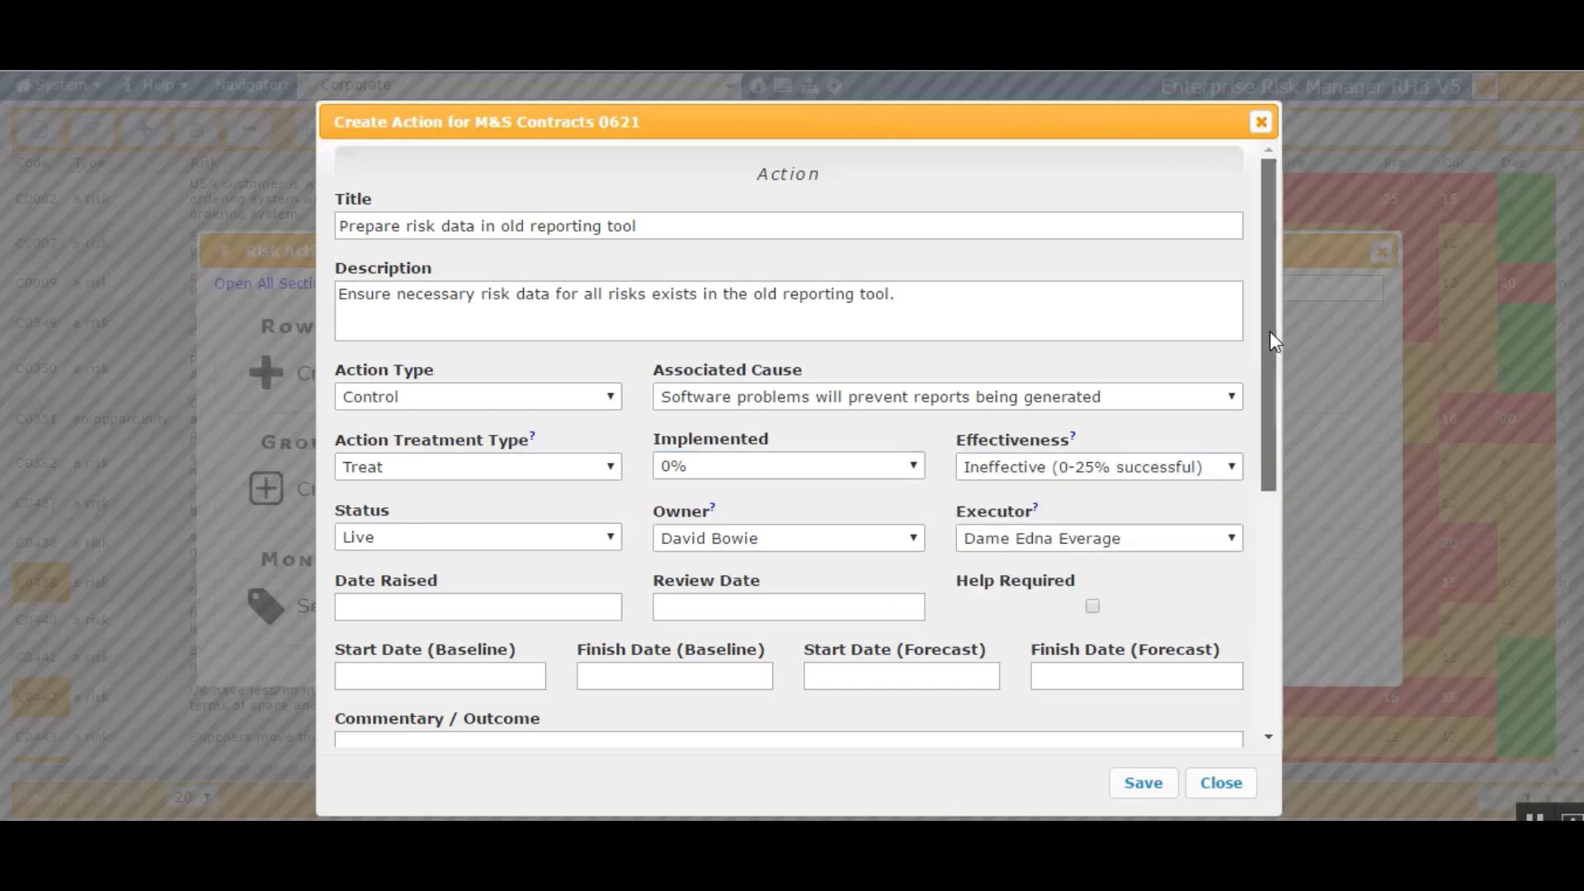
Step: Set the action's date raised to 01.05.17
{"action": "left_click_drag", "start_coordinate": [1269, 330], "coordinate": [1280, 468]}
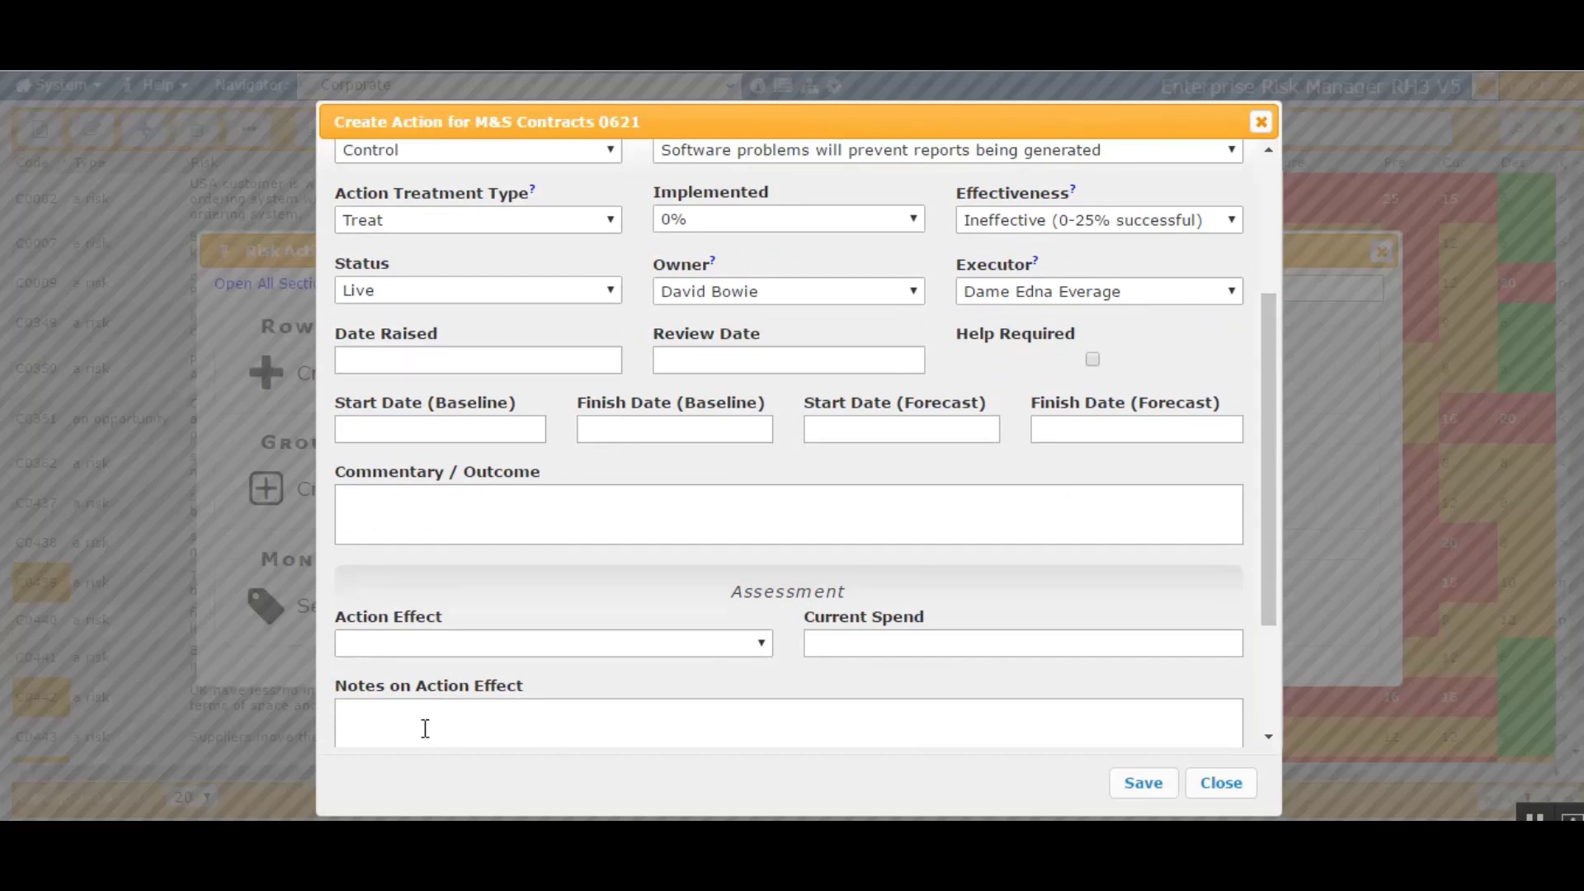
{"action": "left_click", "coordinate": [374, 358]}
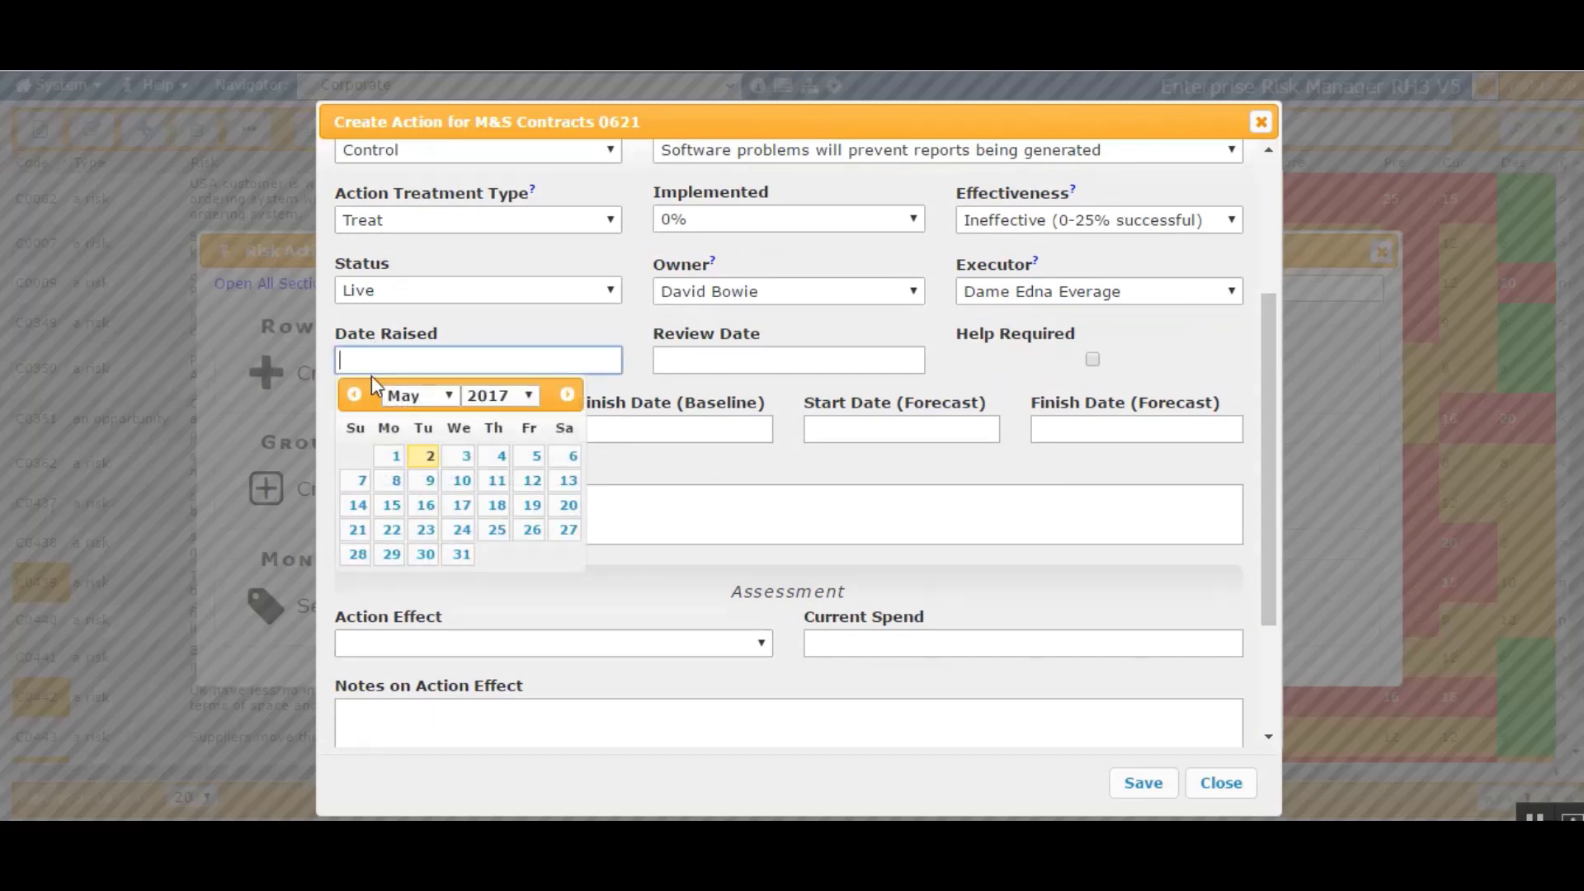
{"action": "left_click", "coordinate": [399, 458]}
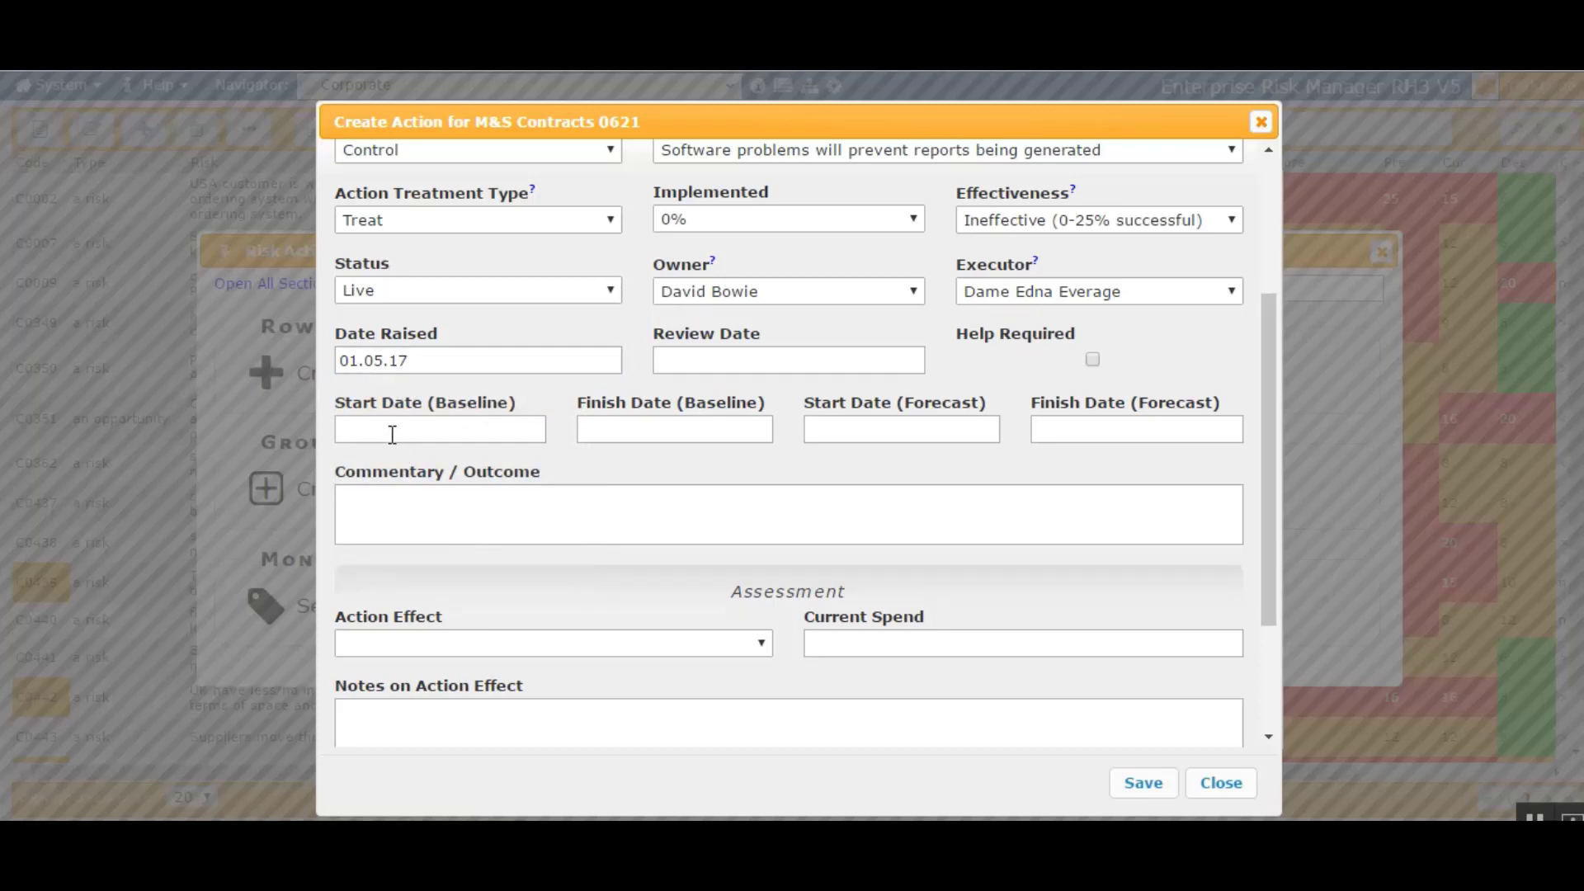
Step: Set the action's baseline start date to 02.05.17 and its baseline finish date to 25.10.17
{"action": "left_click", "coordinate": [391, 430]}
{"action": "left_click", "coordinate": [425, 530]}
{"action": "left_click", "coordinate": [753, 425]}
{"action": "left_click", "coordinate": [693, 467]}
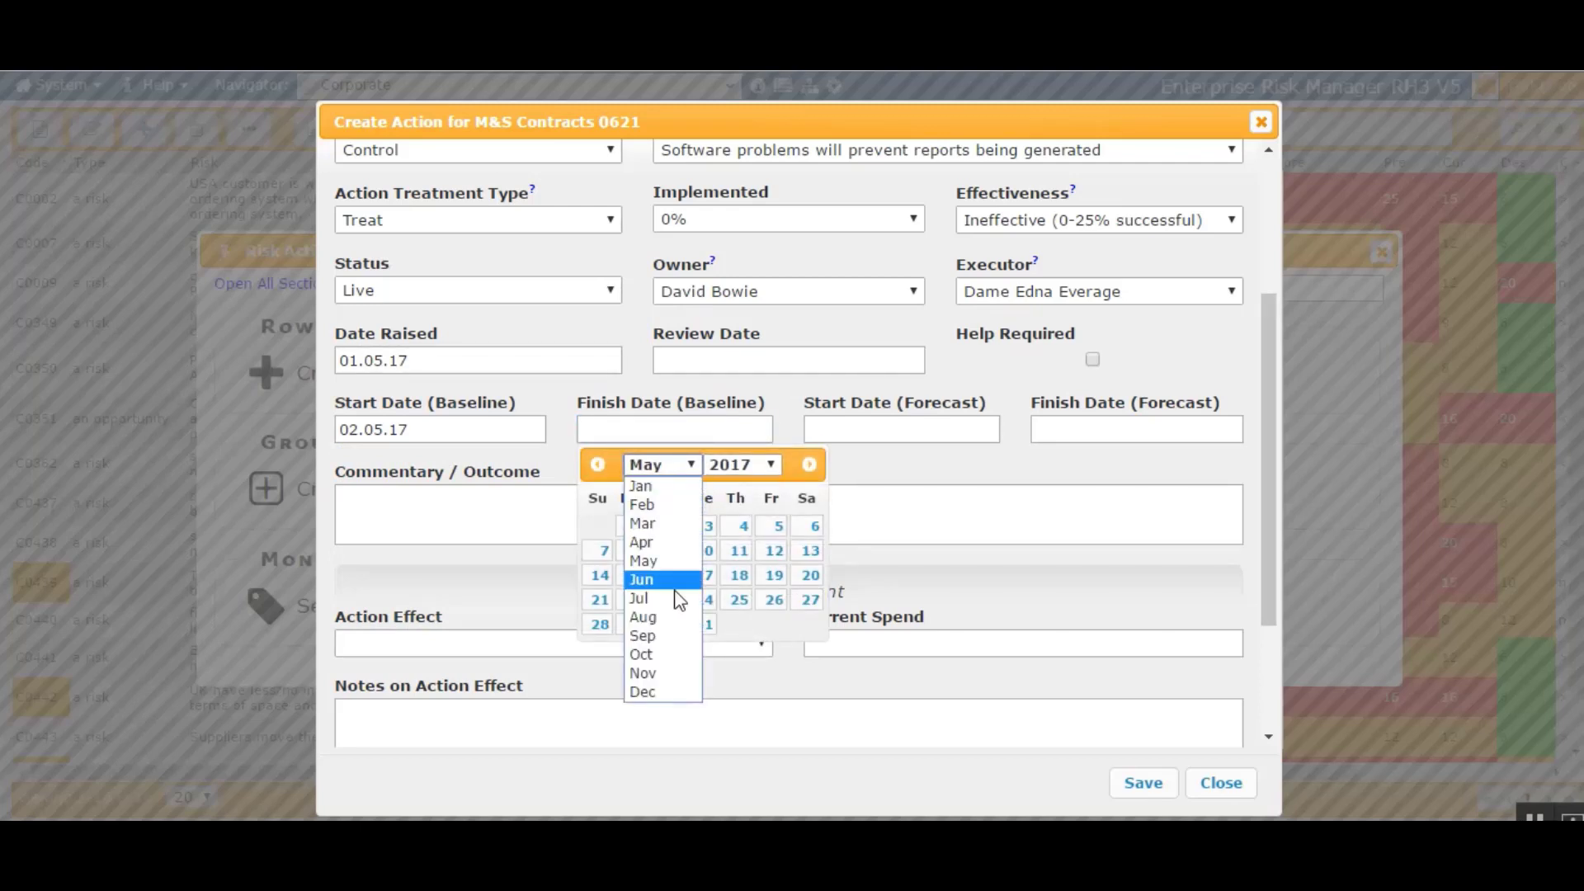
{"action": "left_click", "coordinate": [678, 654]}
{"action": "left_click", "coordinate": [709, 603]}
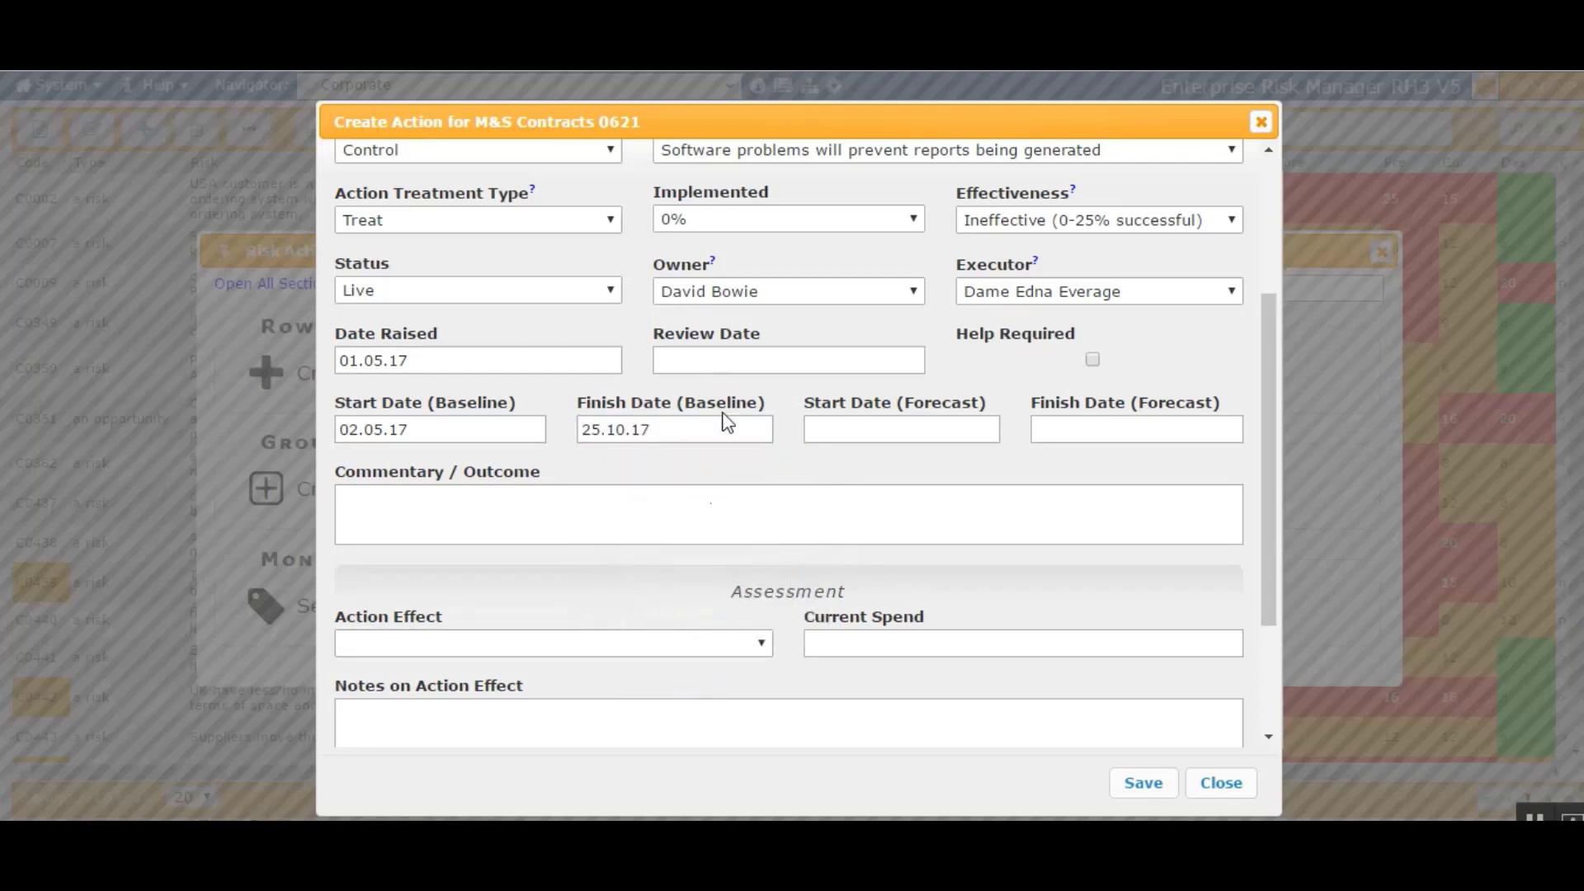
Step: Set the action's review date to 04.07.17
{"action": "left_click", "coordinate": [724, 360]}
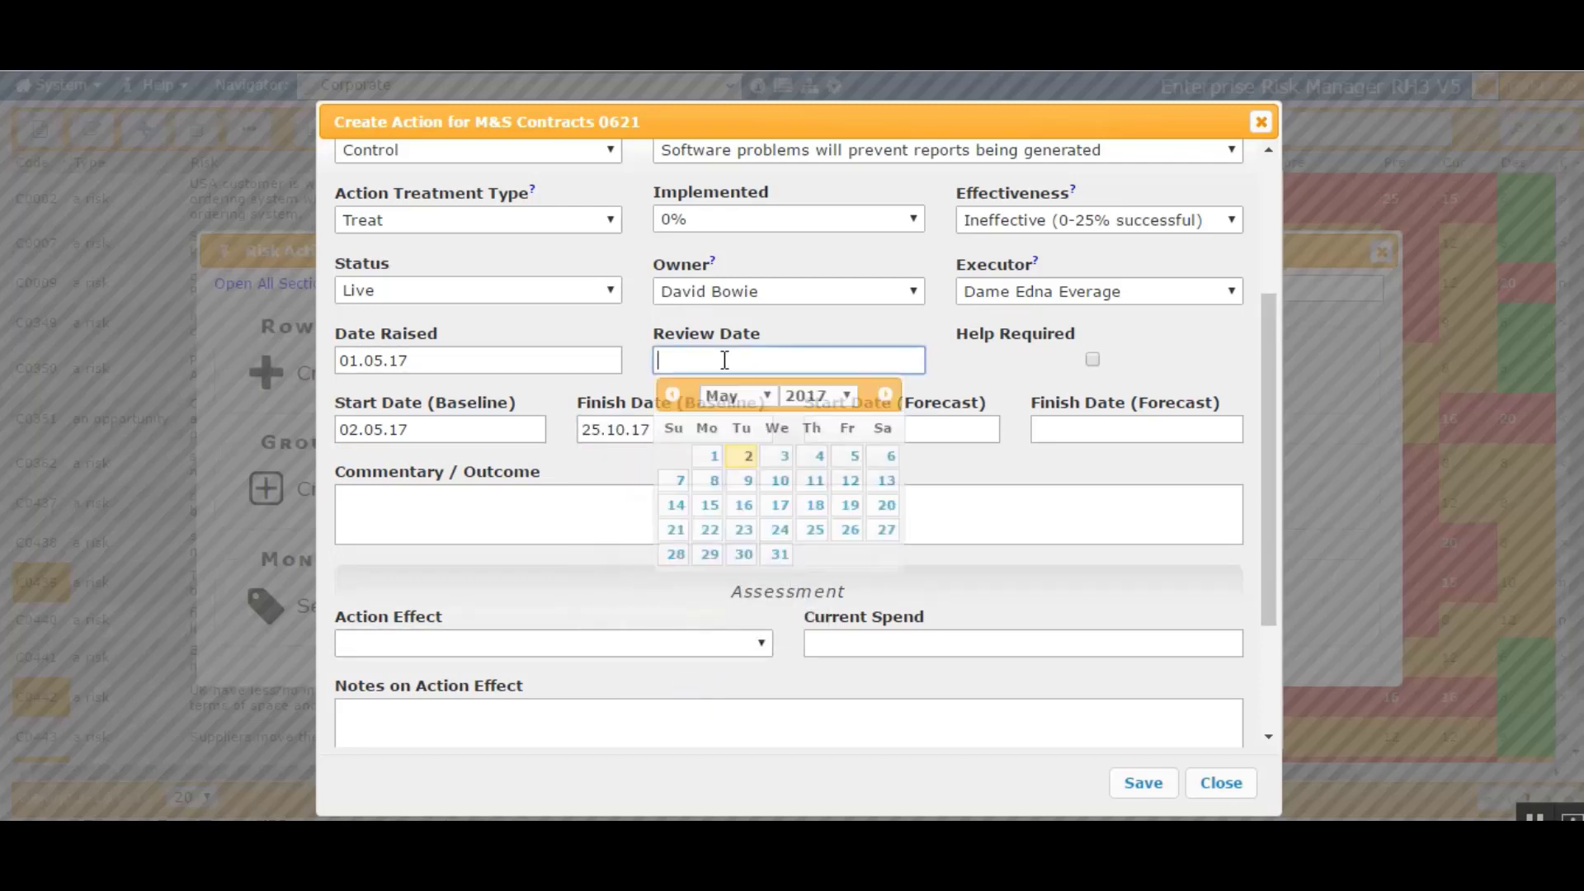
{"action": "left_click", "coordinate": [759, 399]}
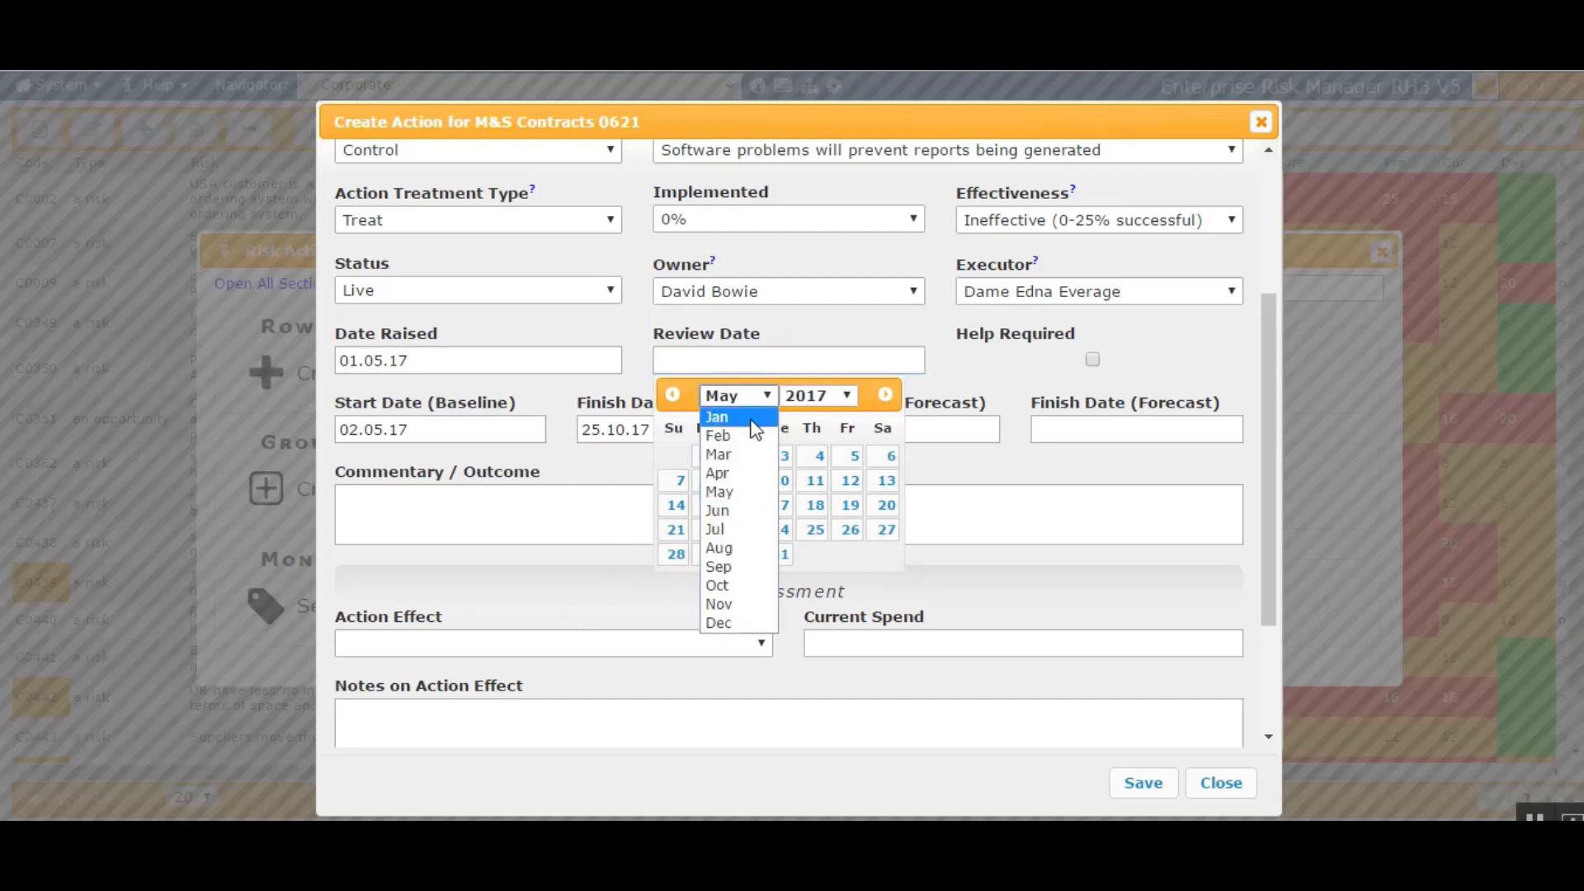
{"action": "left_click", "coordinate": [726, 519]}
{"action": "left_click", "coordinate": [747, 481]}
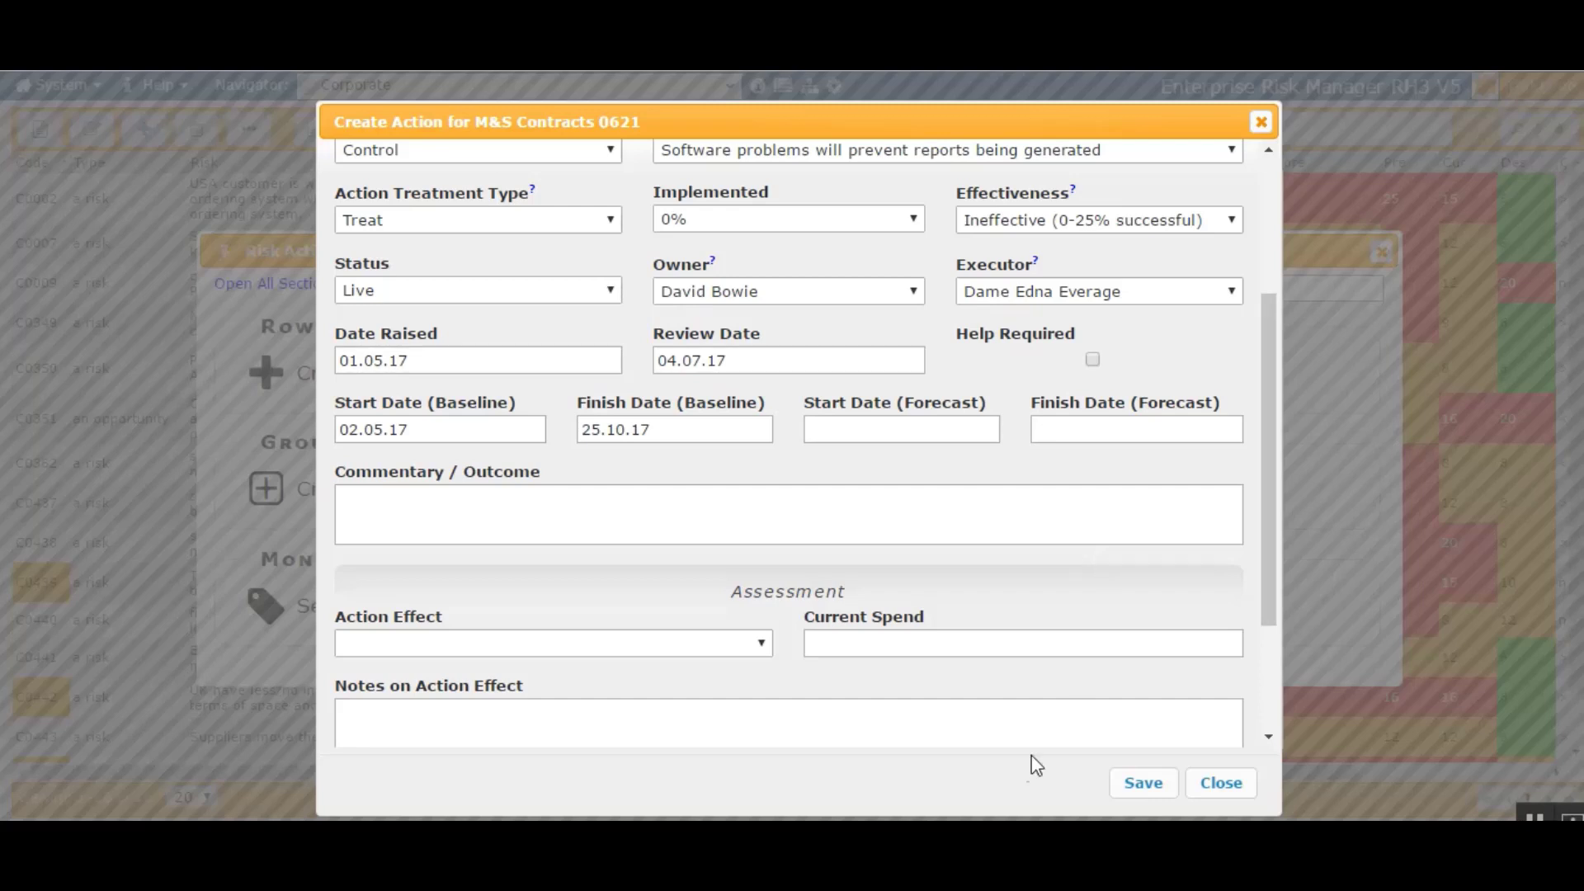
Step: Enter a current spend of 100 in the action's assessment and save the action
{"action": "scroll", "coordinate": [805, 516], "scroll_direction": "down", "scroll_amount": 2}
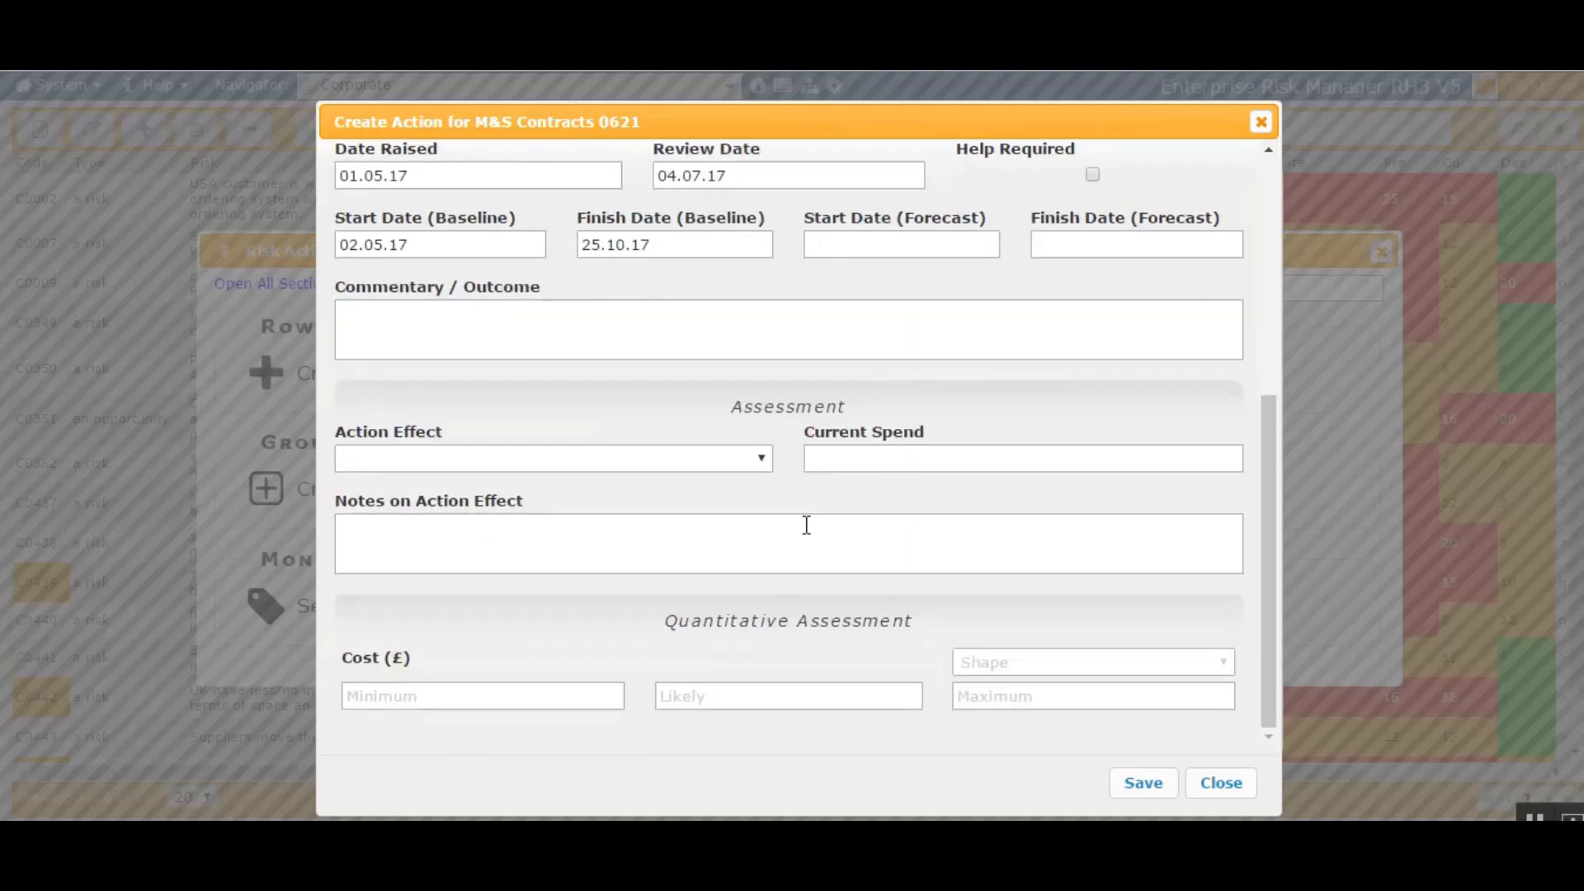
{"action": "left_click", "coordinate": [820, 457]}
{"action": "type", "text": "100"}
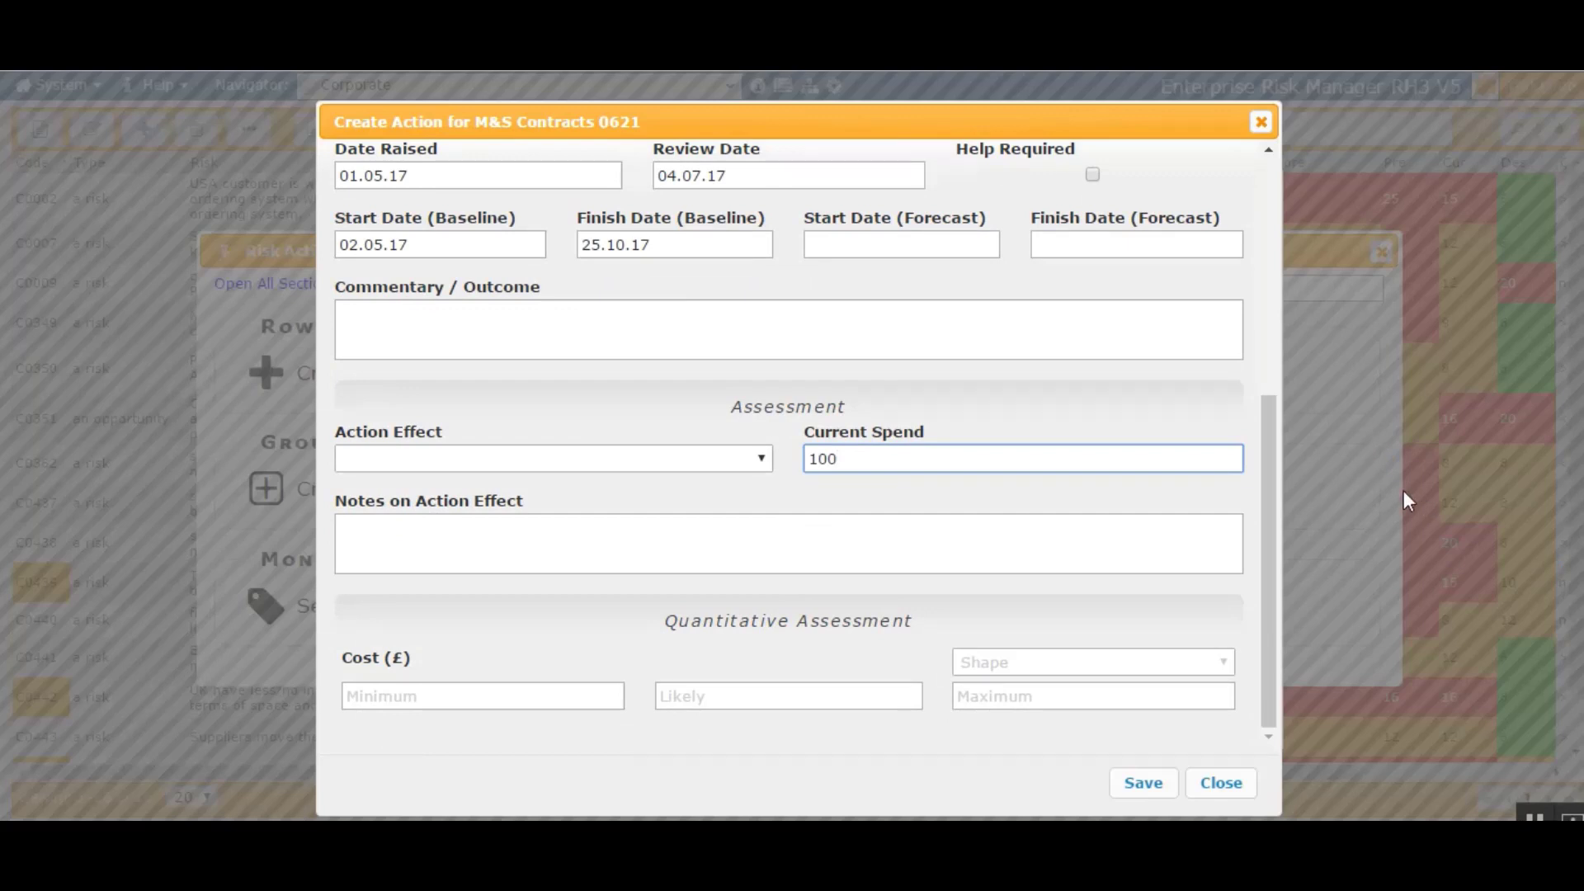
{"action": "left_click", "coordinate": [1159, 790]}
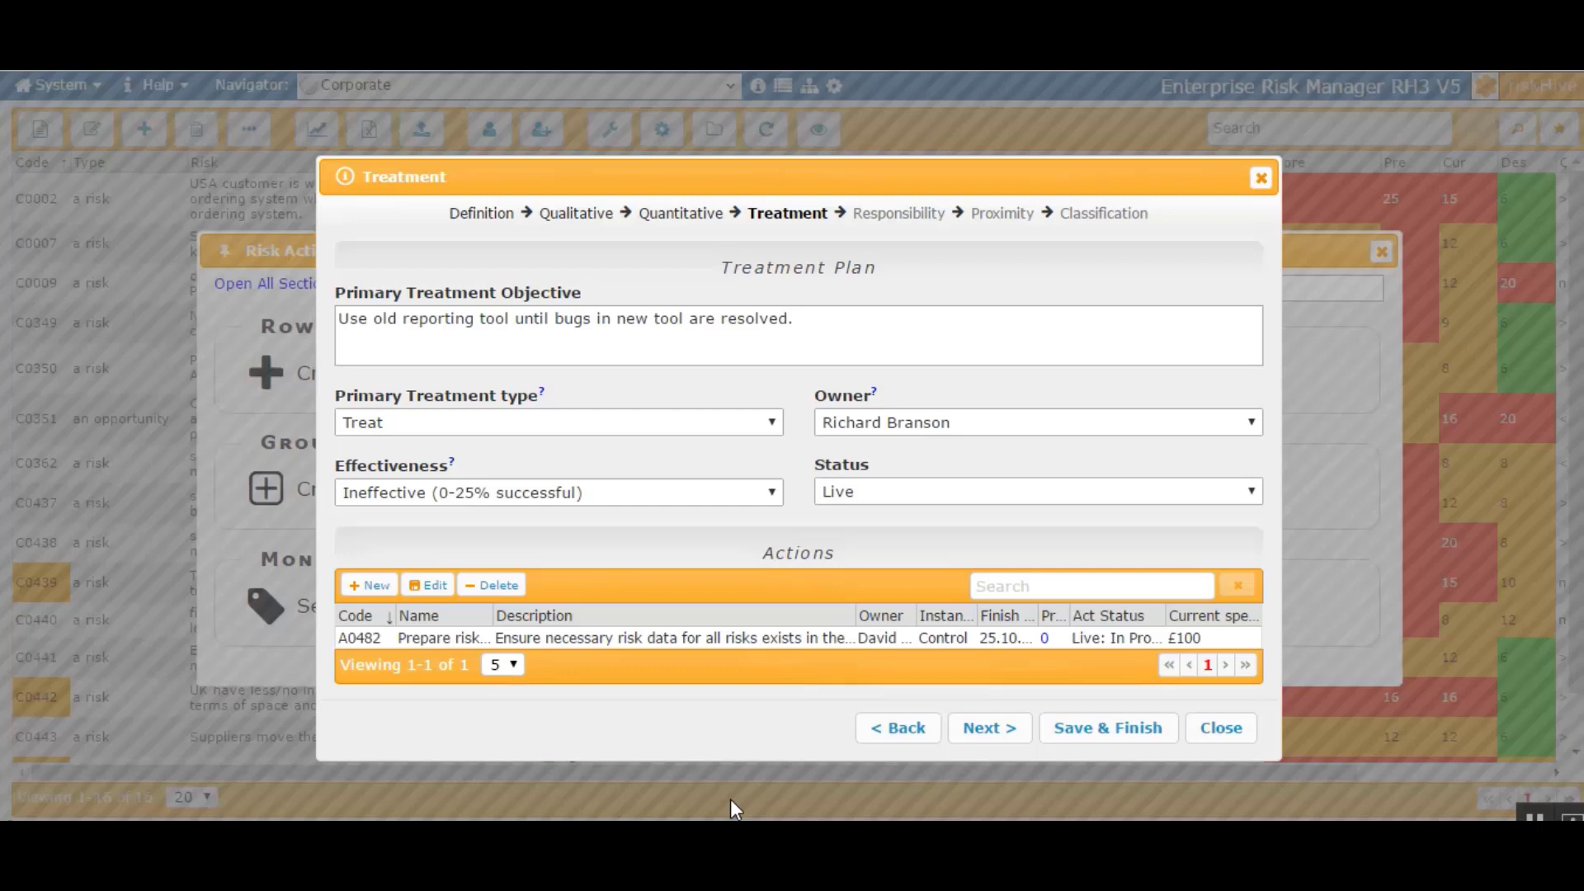
Step: In the risk's Responsibility stage, assign Neil Armstrong as owner, Eva Peron as manager and Daniel Day-Lewis as the person who raised it
{"action": "left_click", "coordinate": [992, 733]}
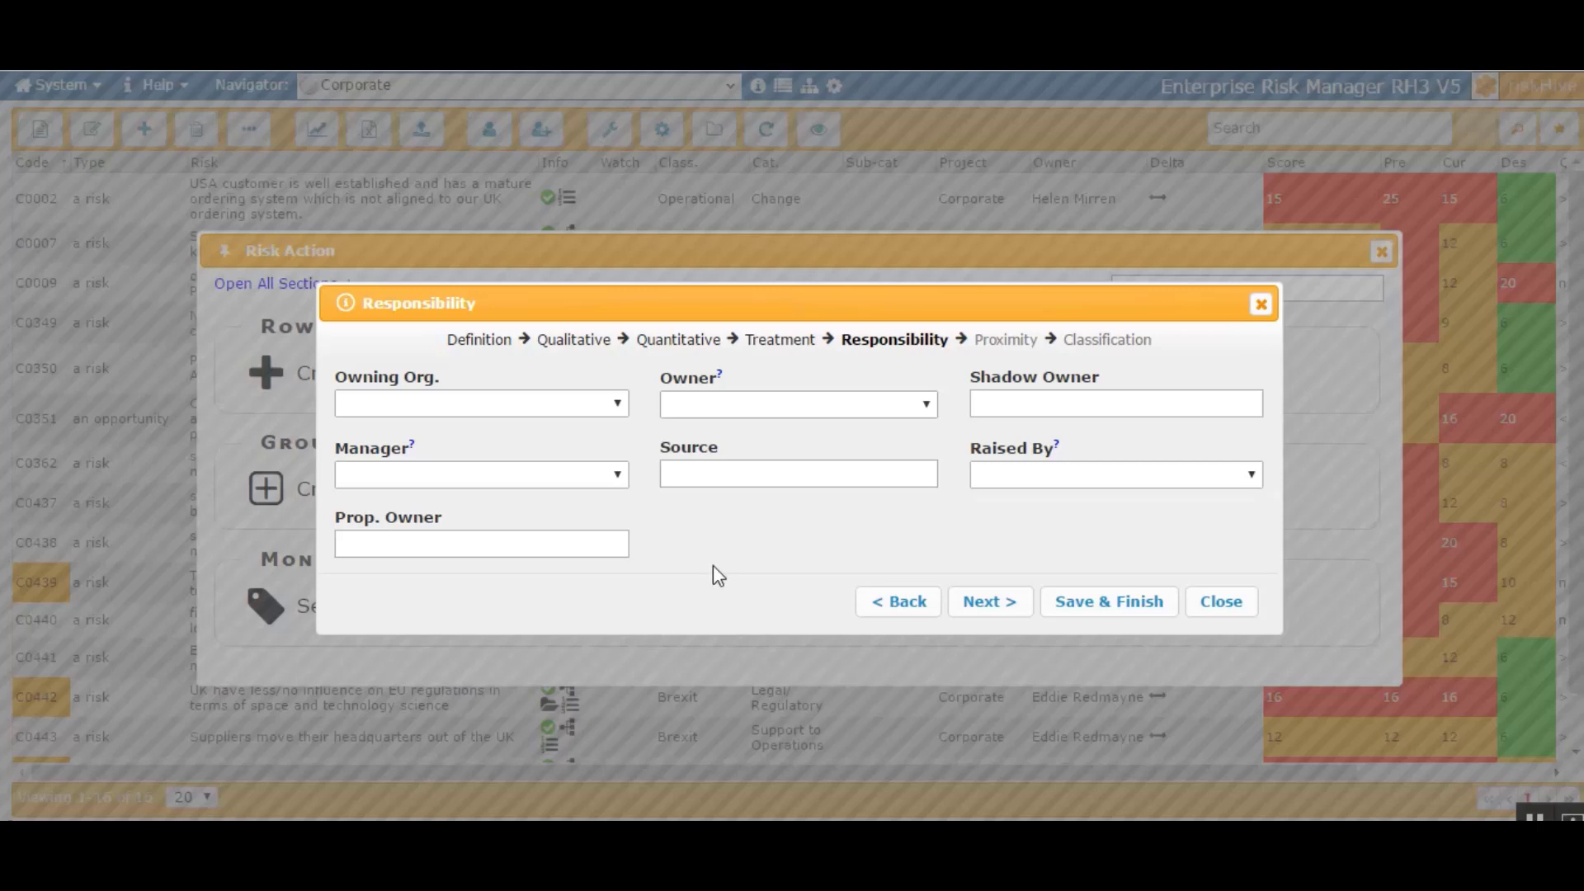
{"action": "left_click", "coordinate": [925, 406]}
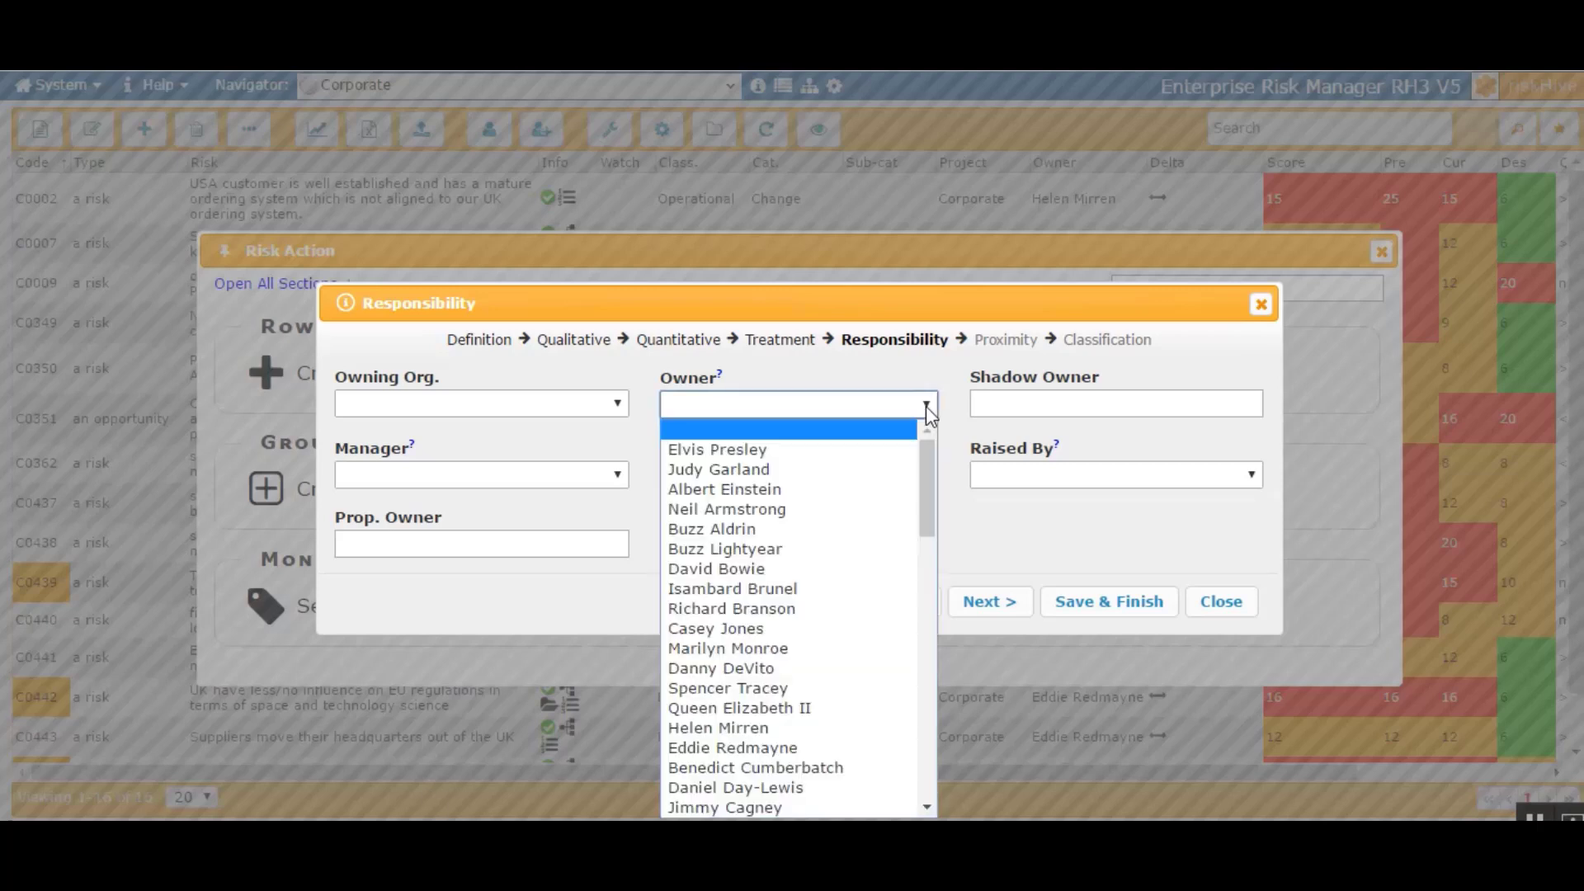
{"action": "left_click", "coordinate": [793, 518]}
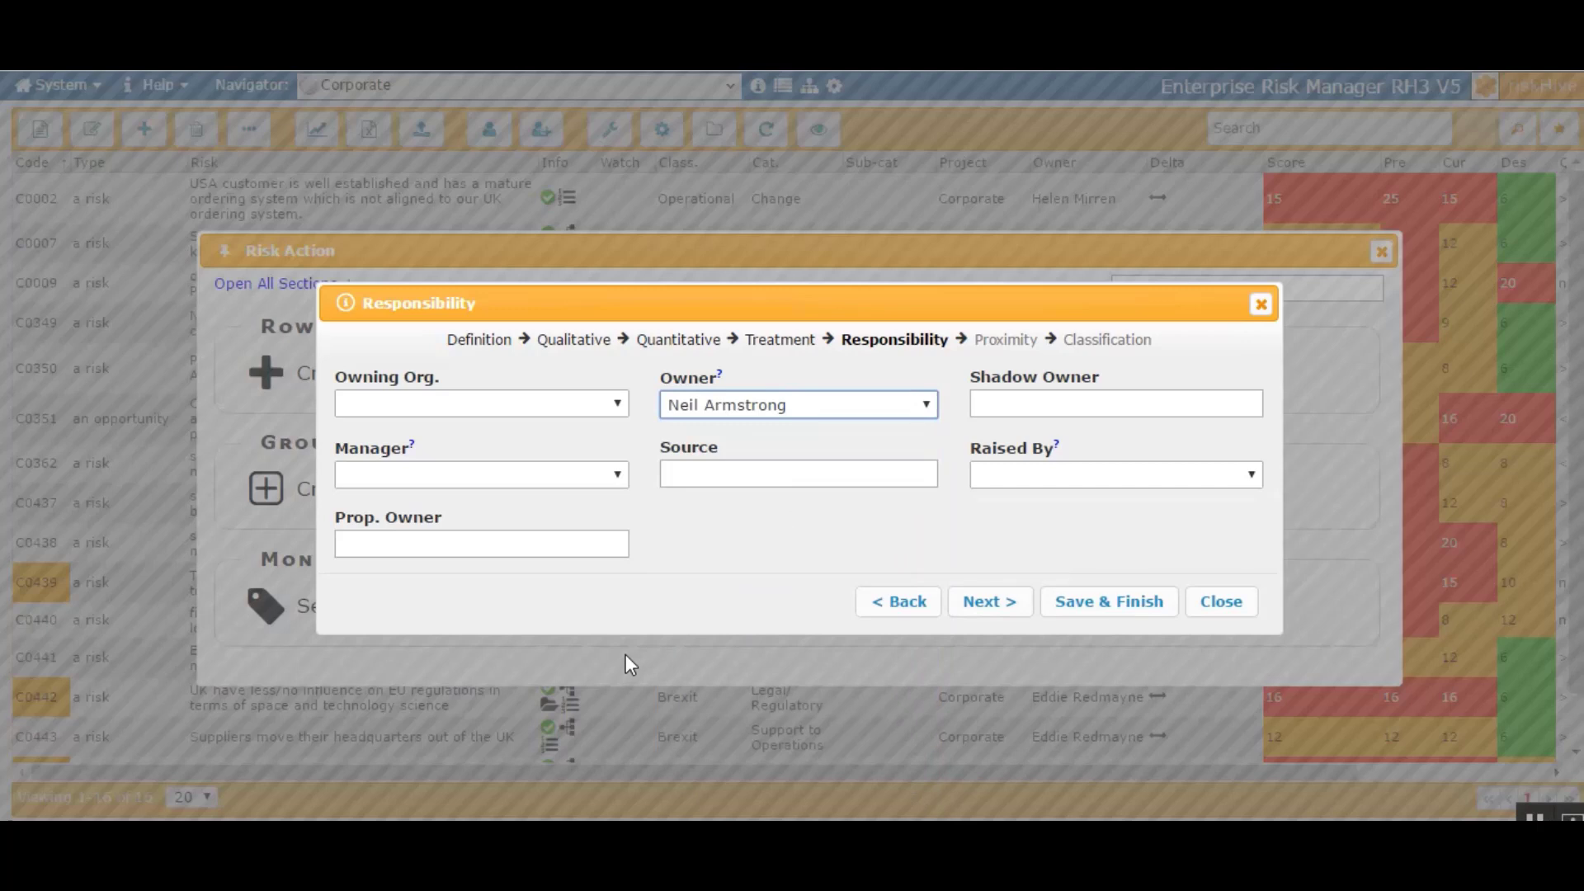
{"action": "left_click", "coordinate": [617, 476]}
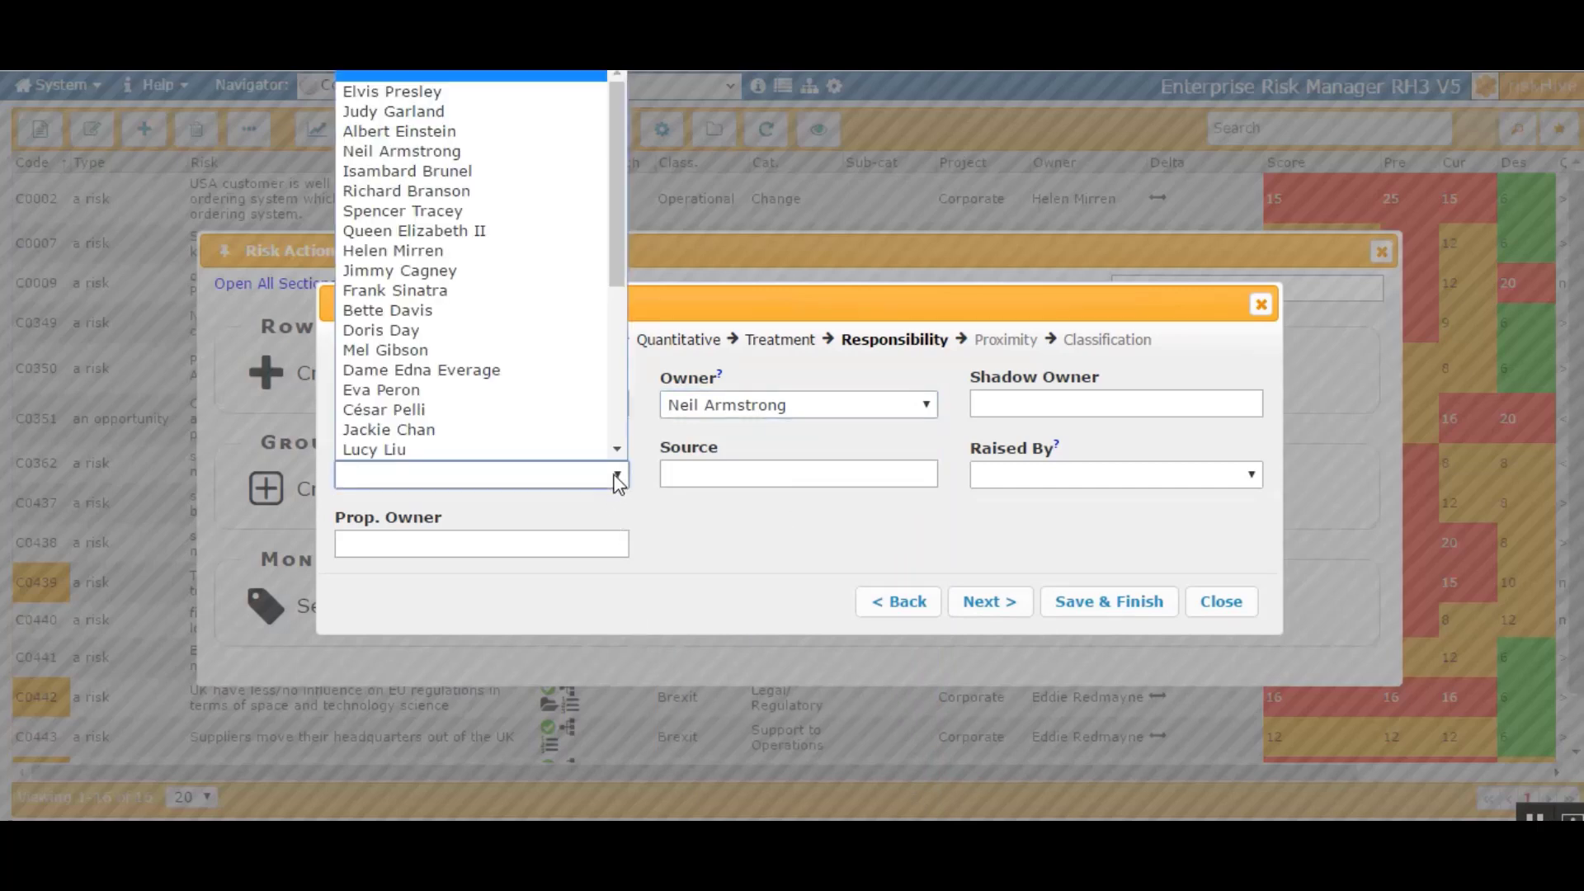
{"action": "left_click", "coordinate": [540, 391]}
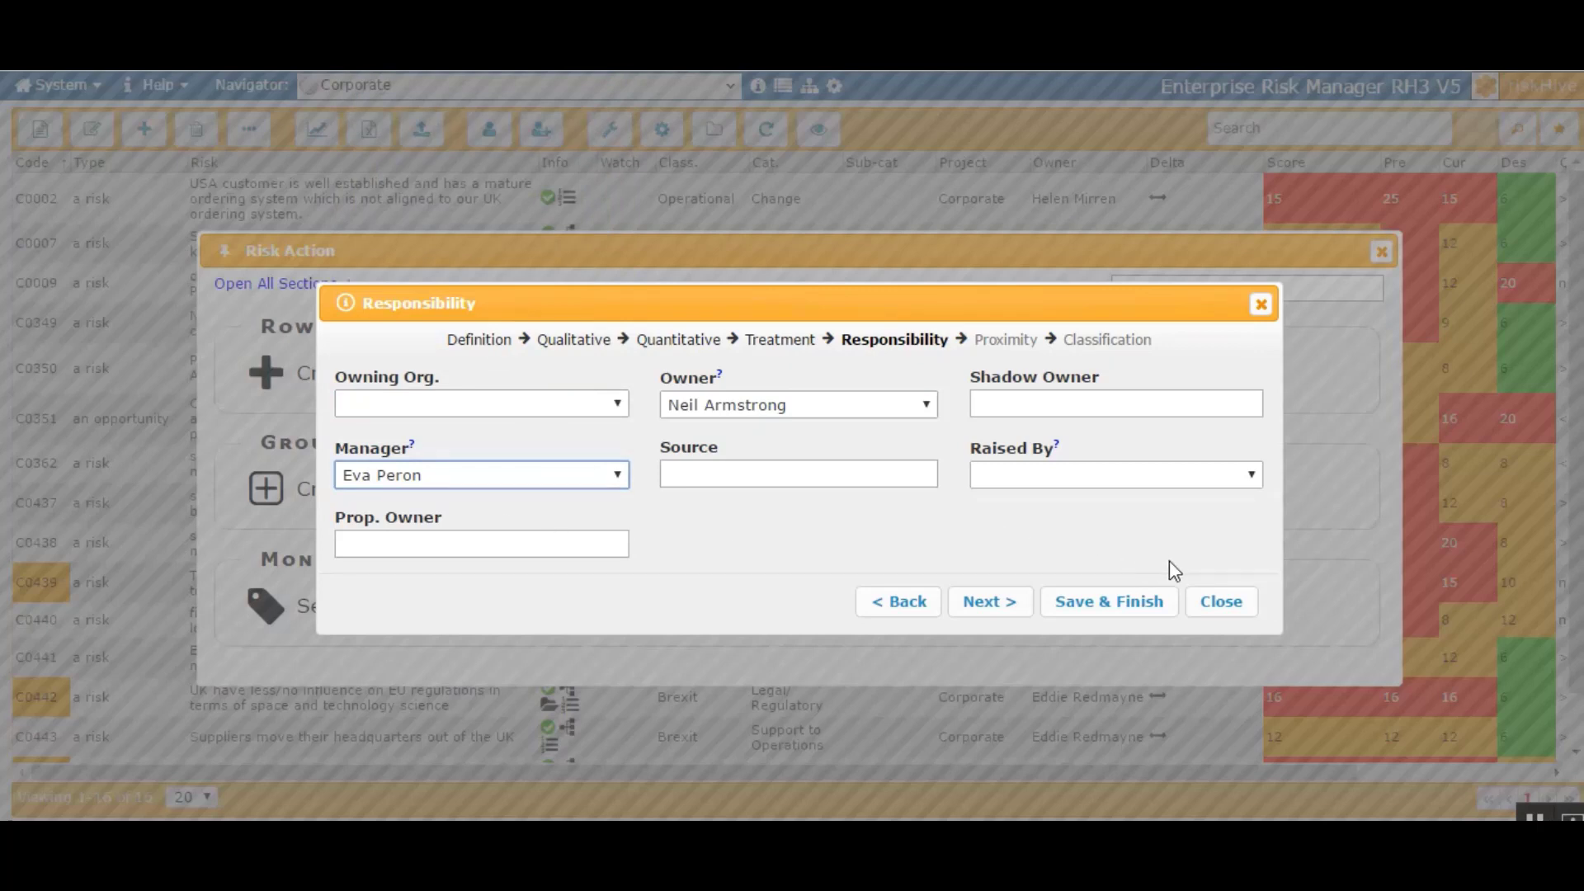
{"action": "left_click", "coordinate": [1256, 479]}
{"action": "left_click", "coordinate": [1154, 431]}
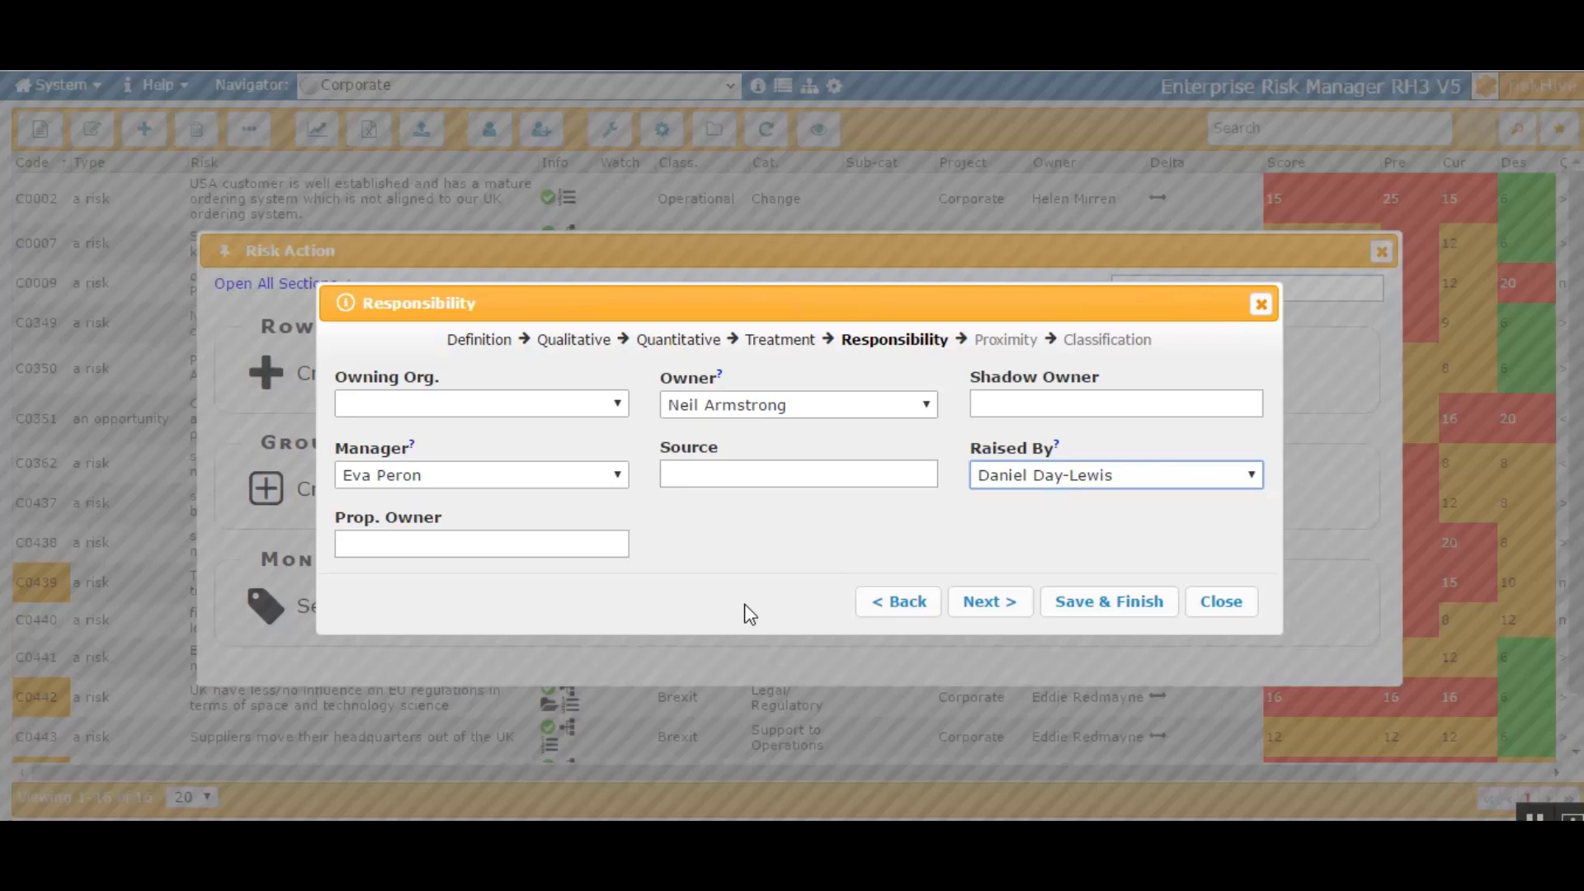
Step: Continue to the risk's Proximity stage and set the proximity to < 30 days
{"action": "left_click", "coordinate": [982, 603]}
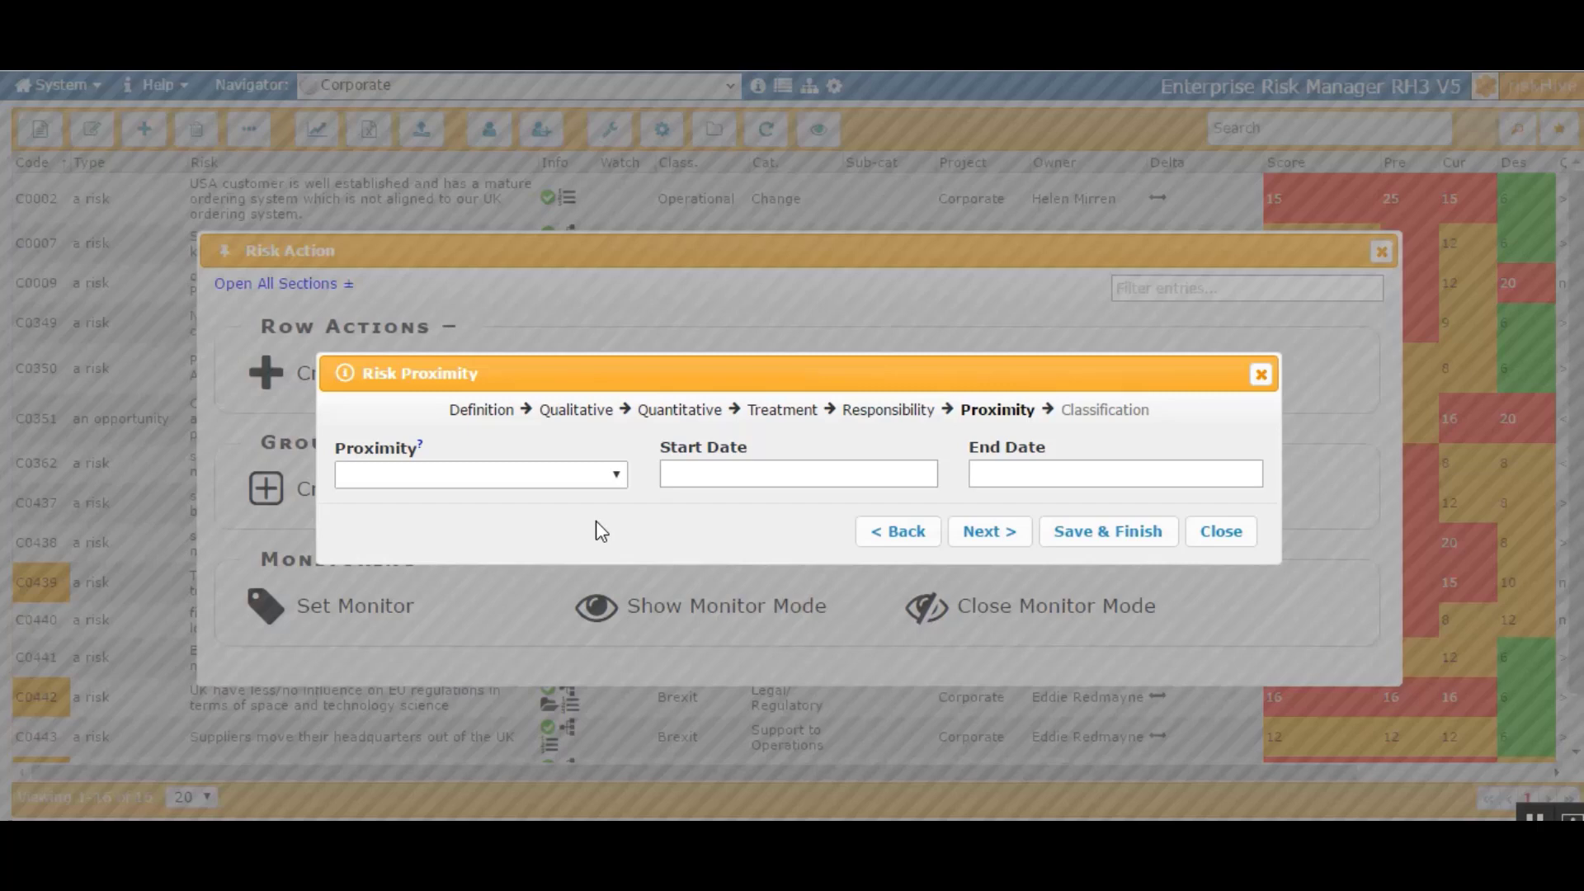
{"action": "left_click", "coordinate": [619, 479]}
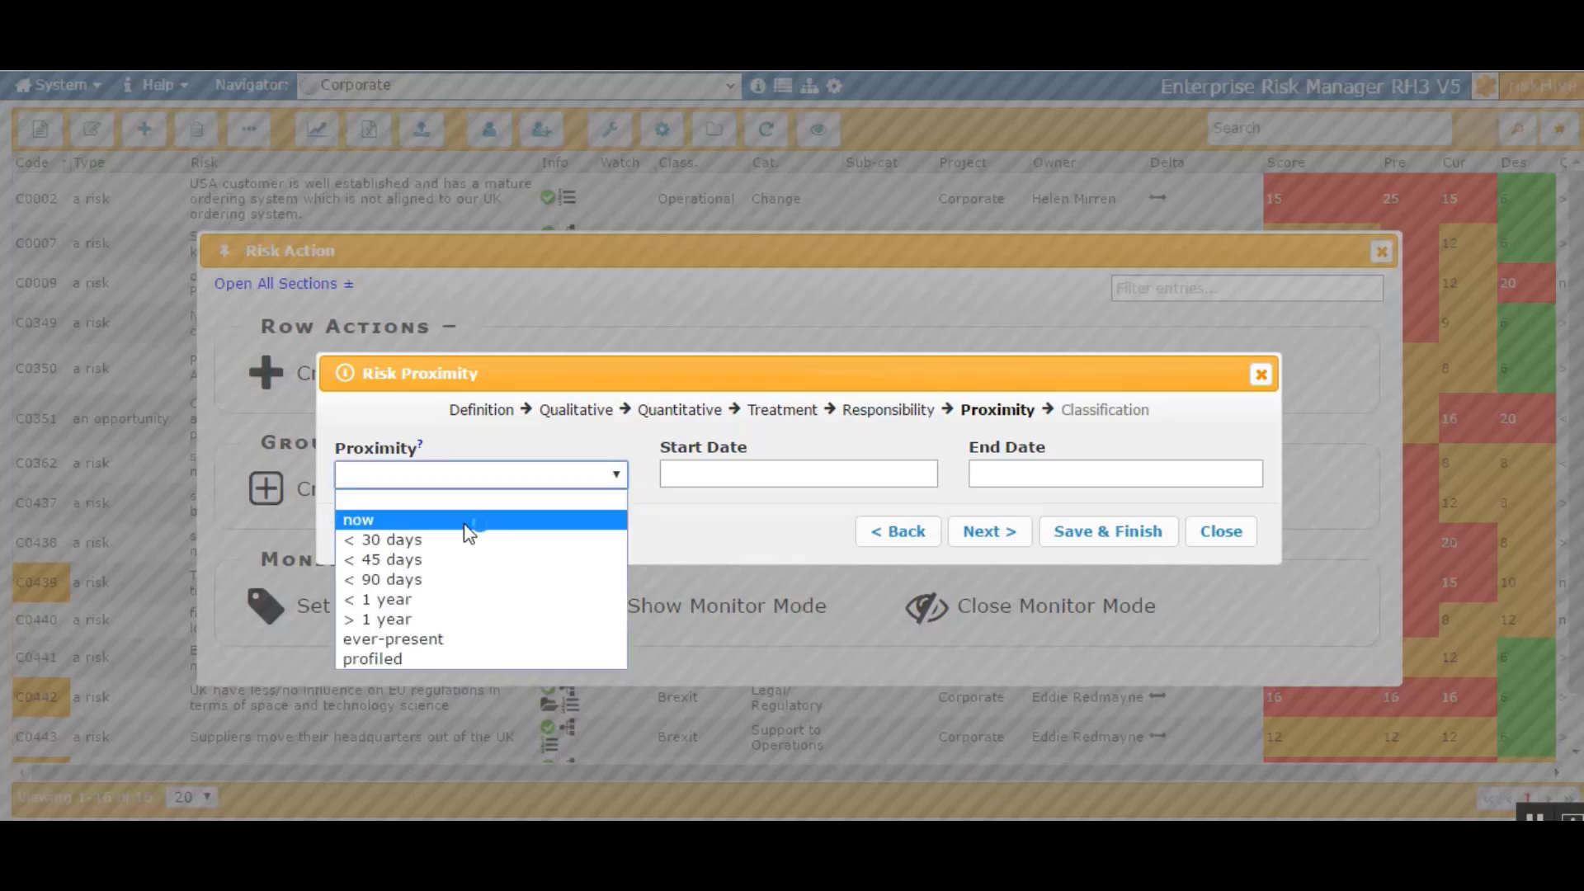
{"action": "left_click", "coordinate": [414, 541]}
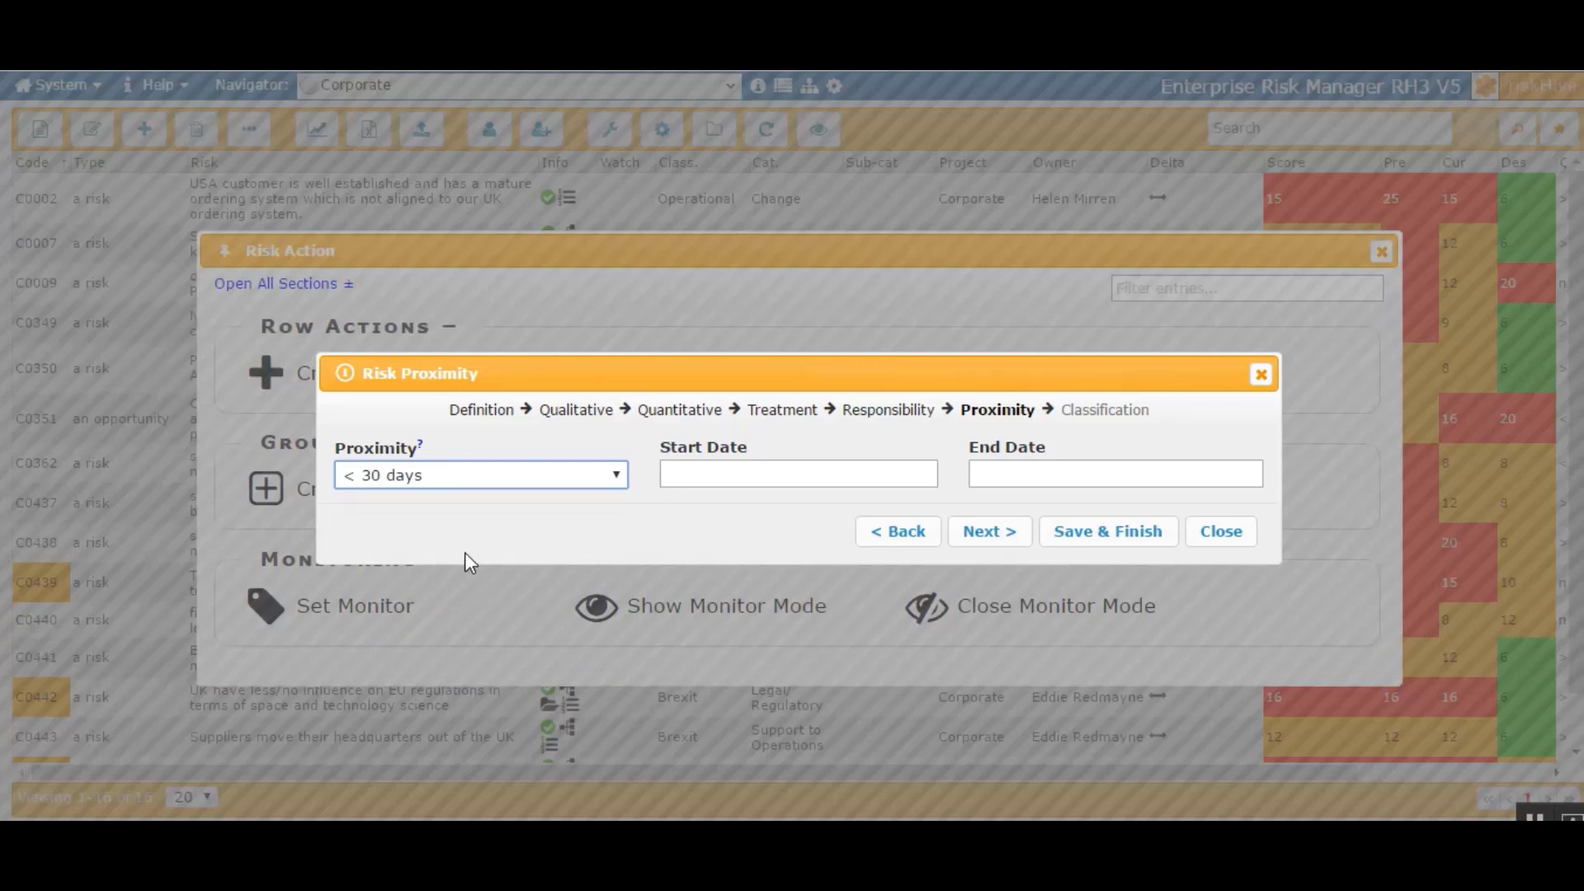
Step: Set the risk proximity's start date to 16.05.17 and its end date to 24.12.17
{"action": "left_click", "coordinate": [747, 485]}
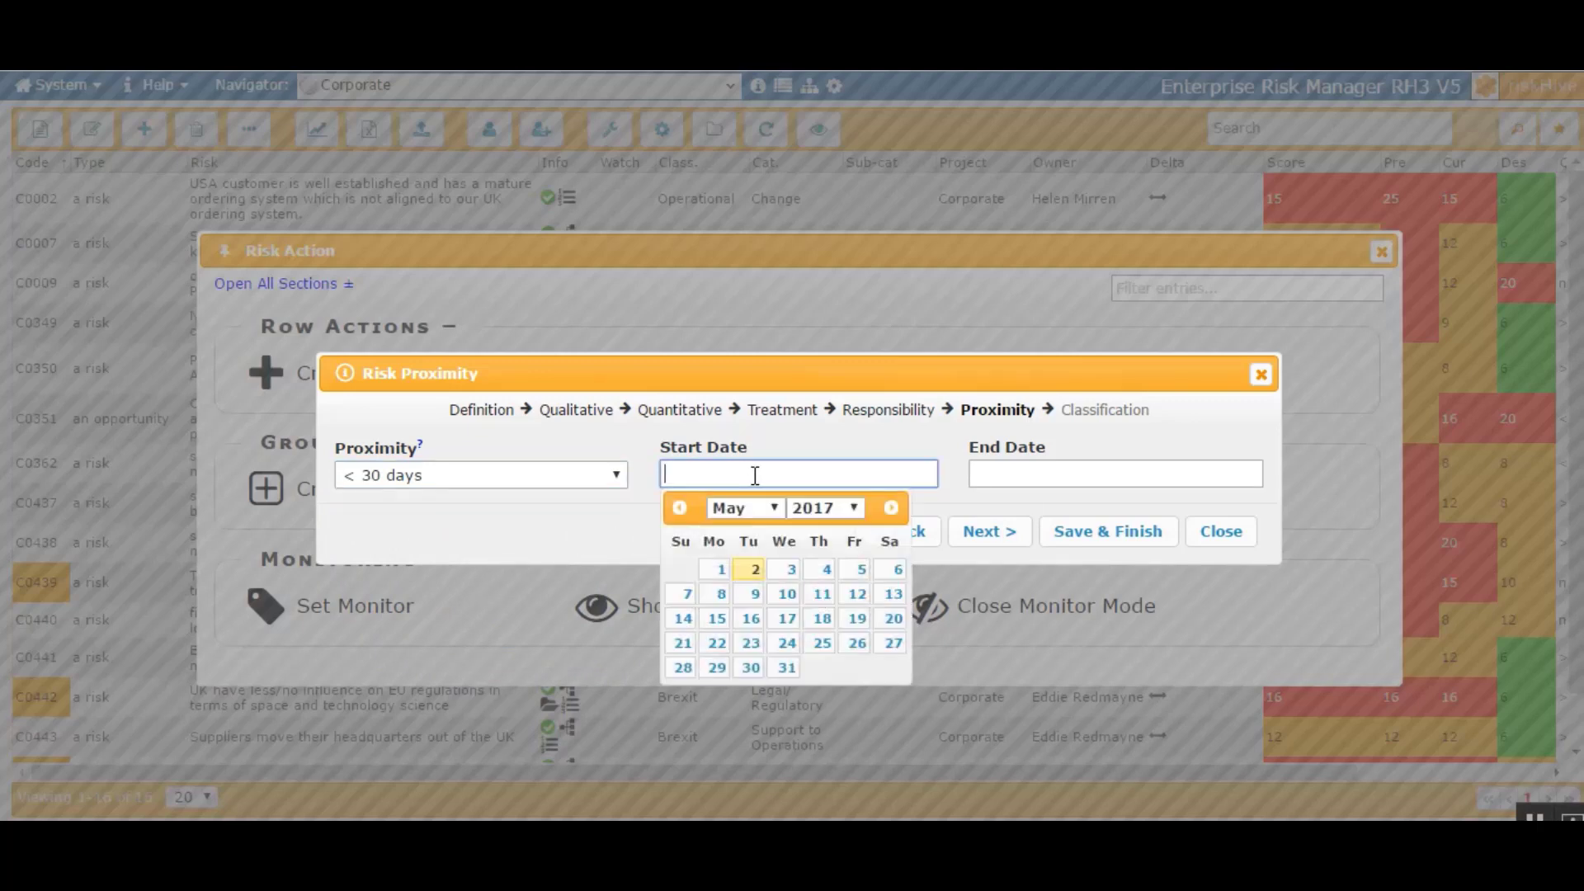
{"action": "left_click", "coordinate": [751, 619]}
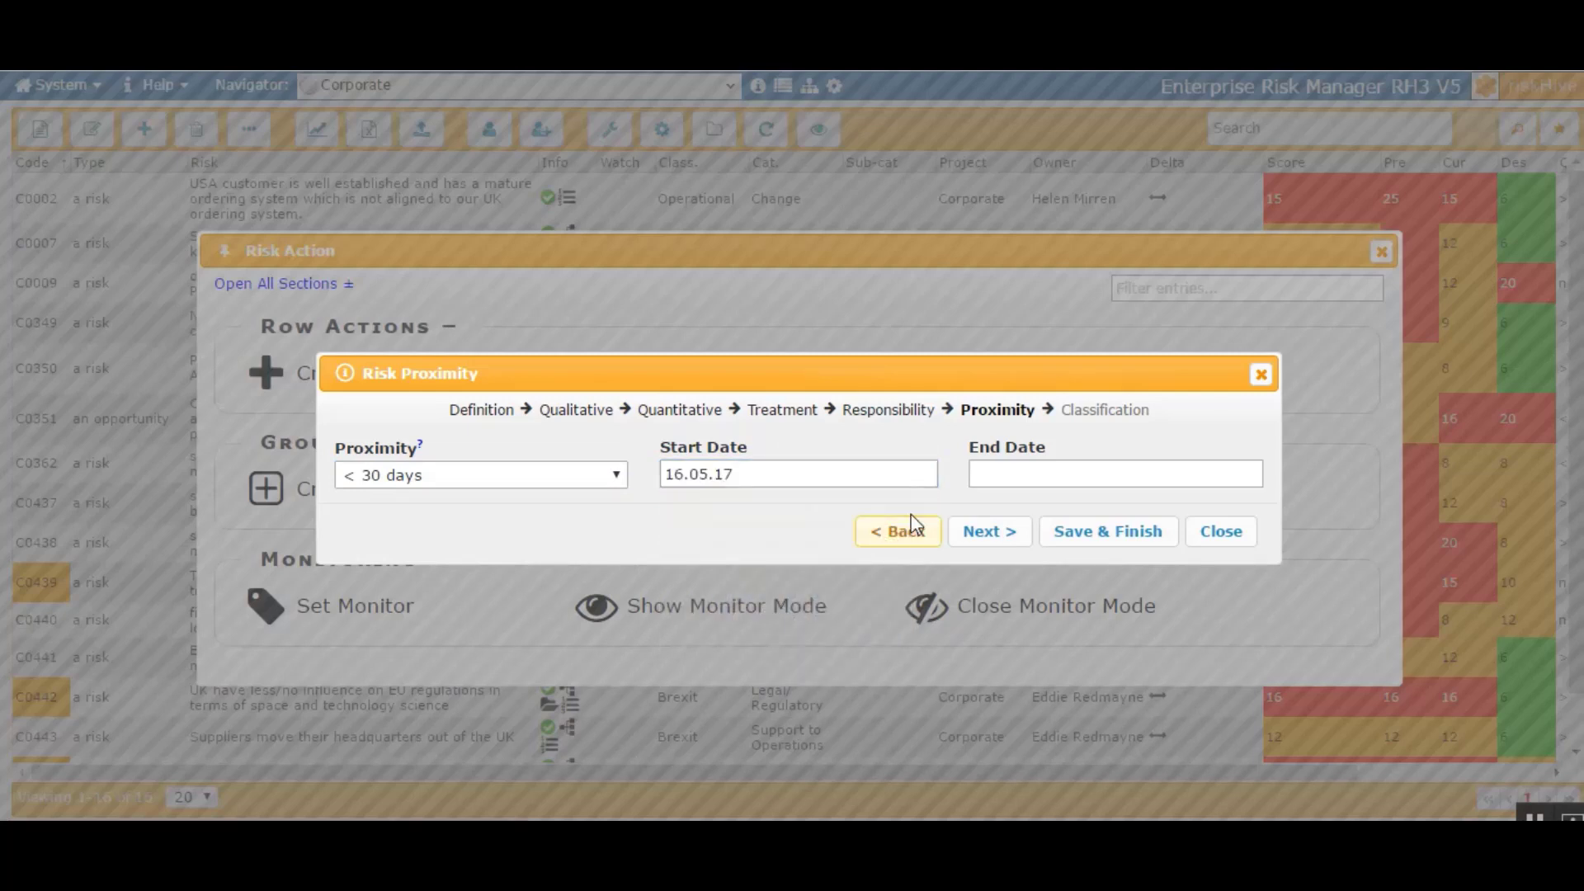
{"action": "left_click", "coordinate": [991, 475]}
{"action": "left_click", "coordinate": [1086, 508]}
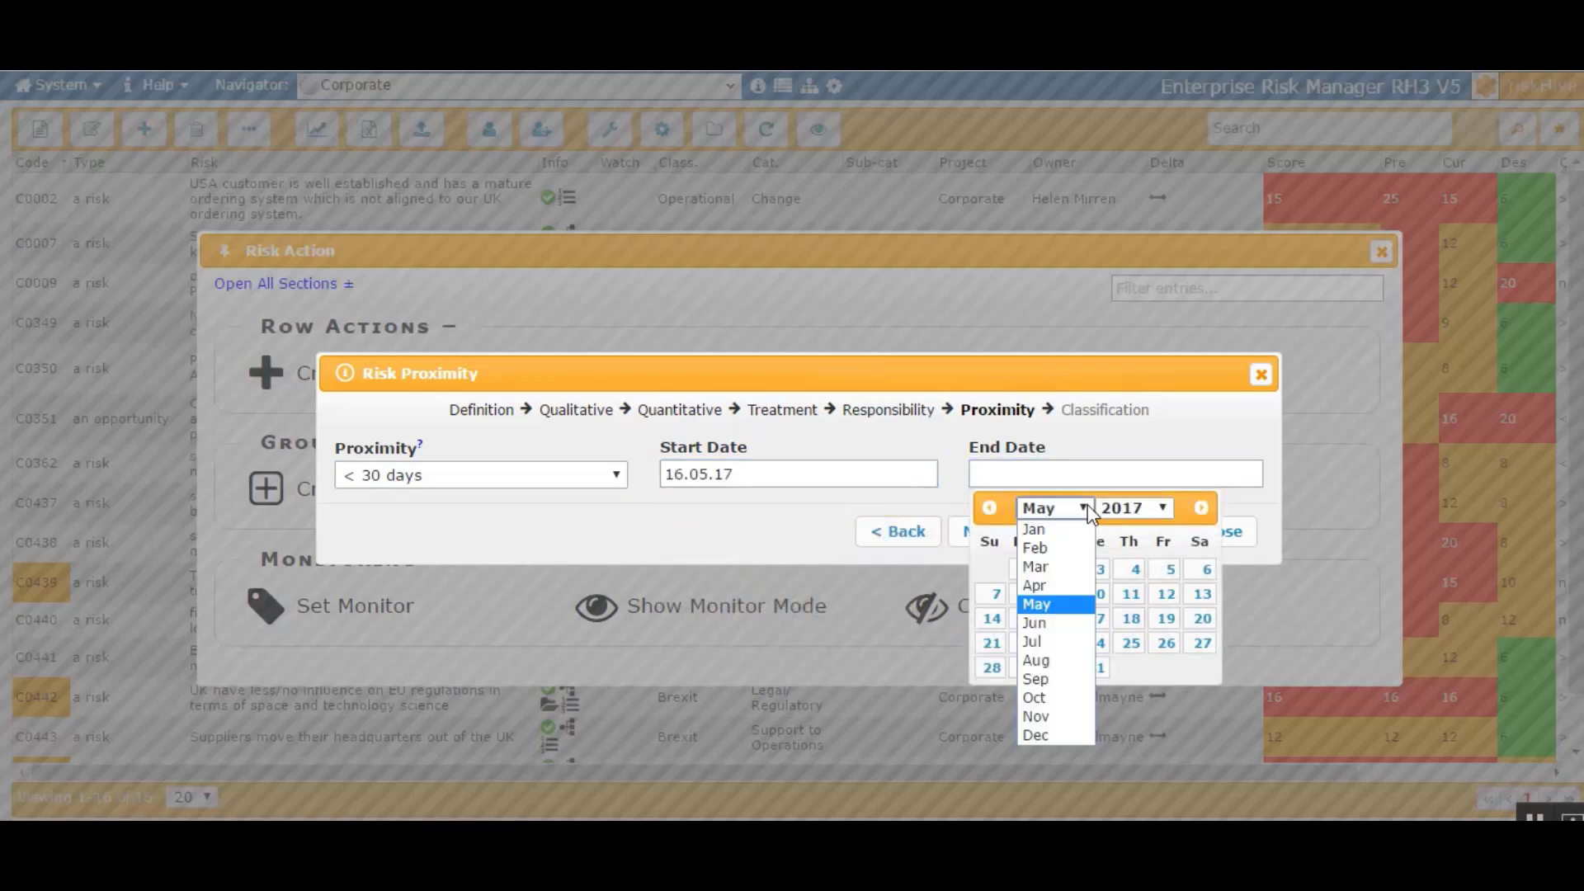
{"action": "left_click", "coordinate": [1043, 736]}
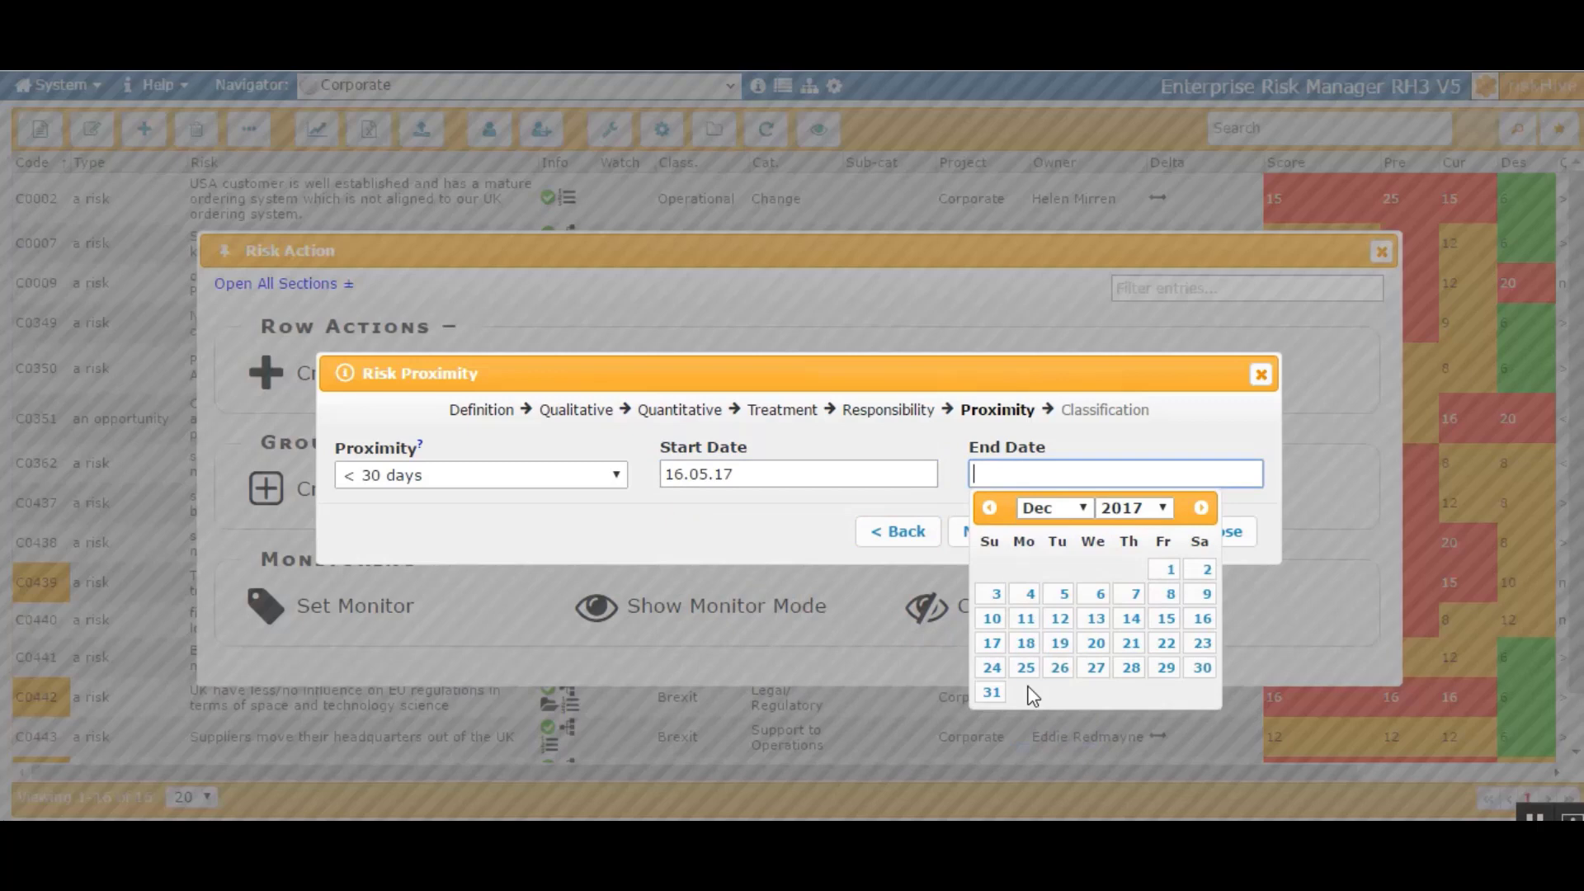
{"action": "left_click", "coordinate": [992, 667]}
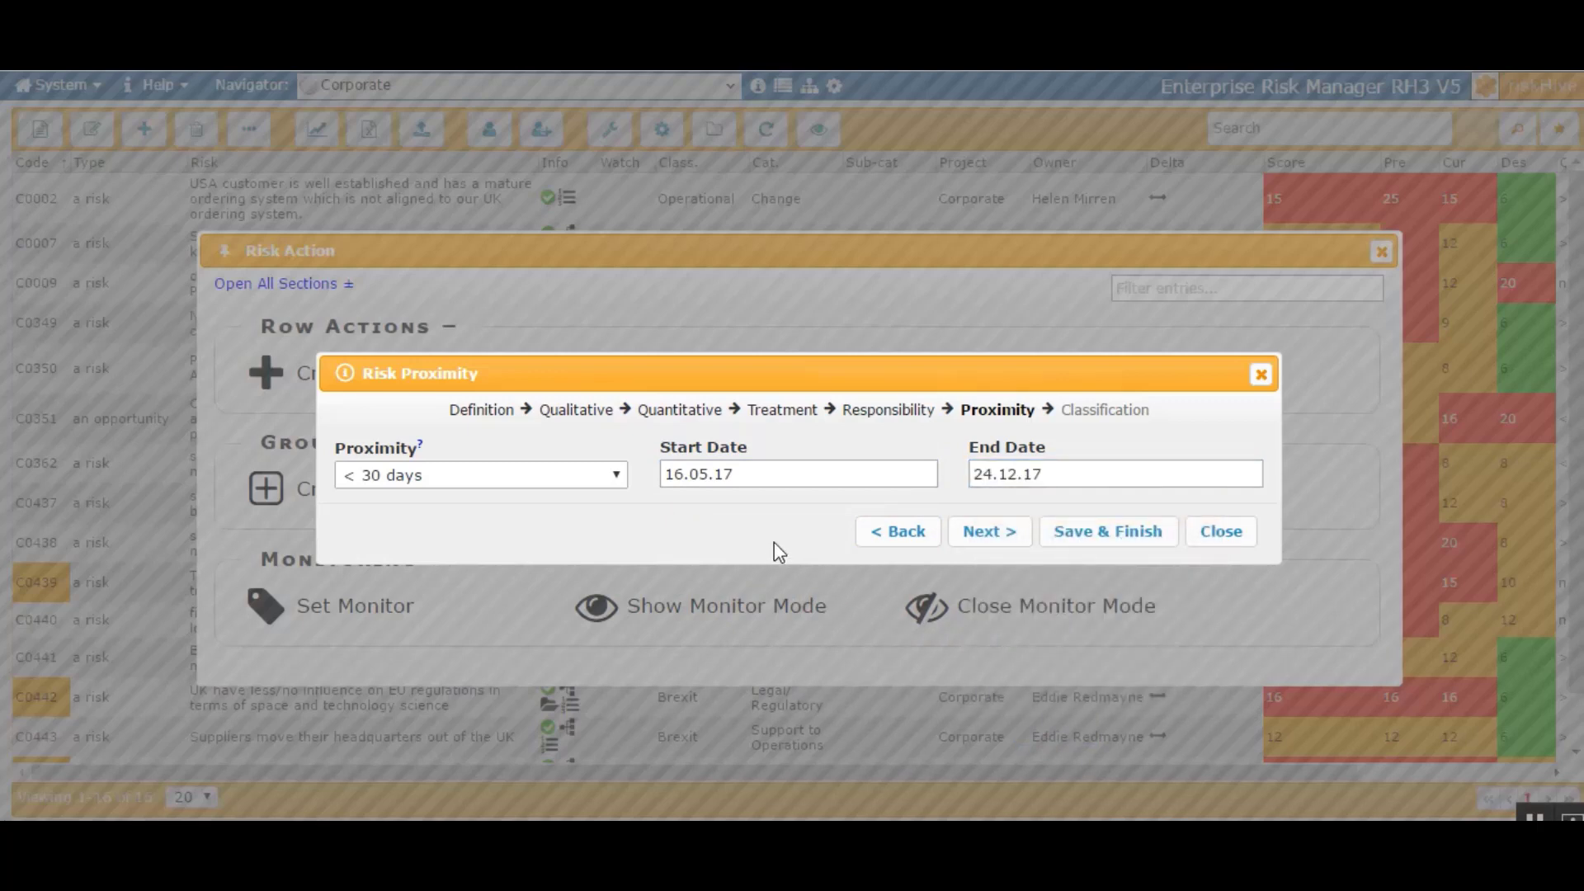
Step: In the risk's Classification stage, set the classification to Operational and the location to UK North - Manchester
{"action": "left_click", "coordinate": [992, 544]}
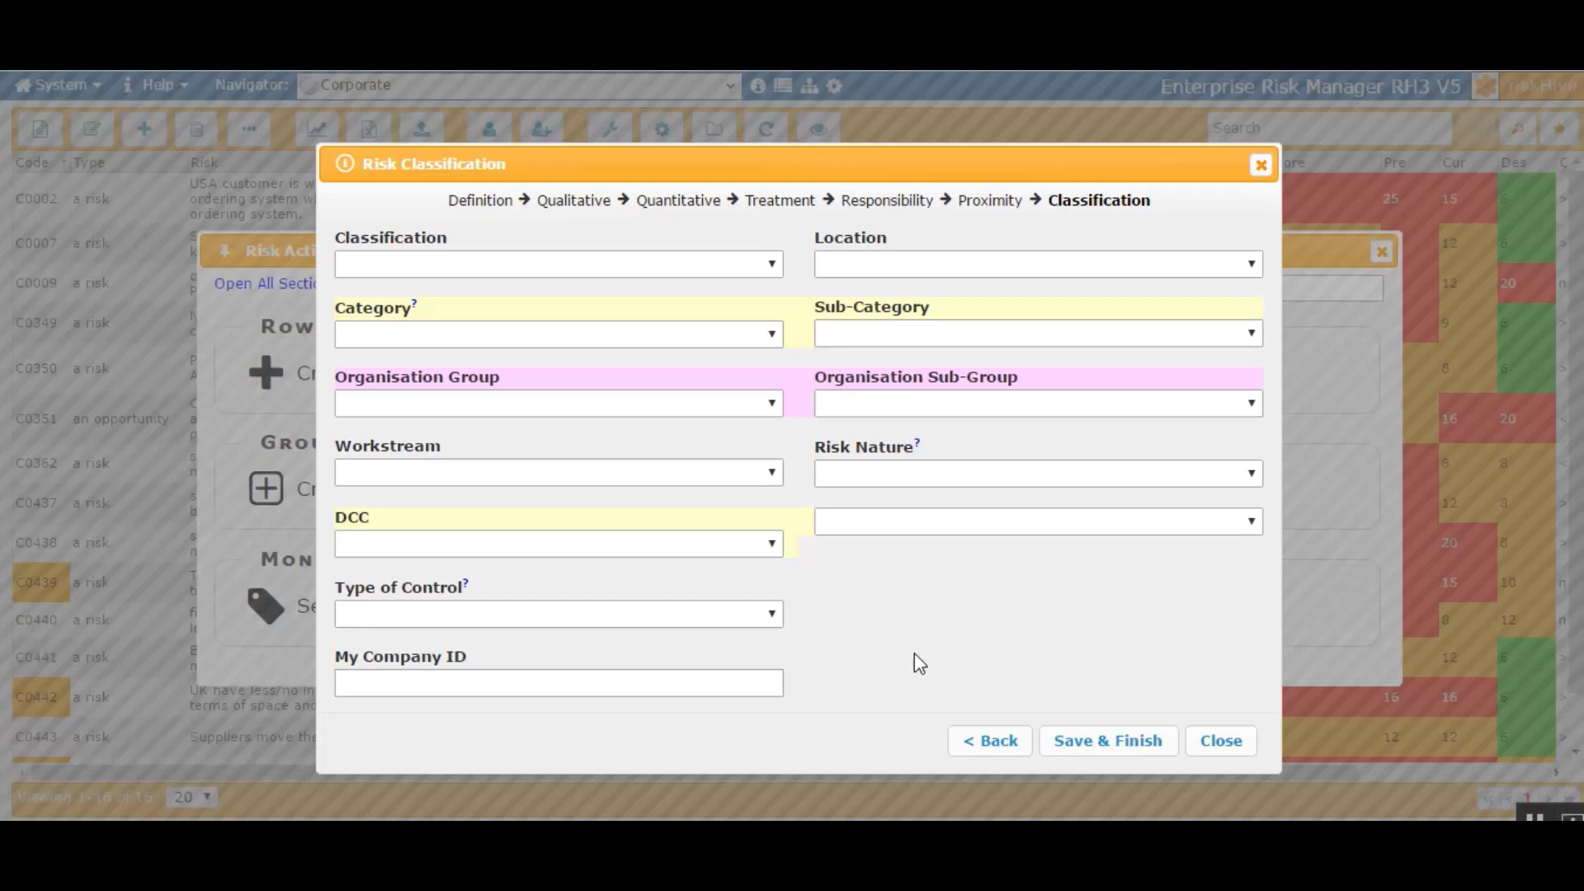
{"action": "left_click", "coordinate": [760, 264]}
{"action": "left_click", "coordinate": [519, 330]}
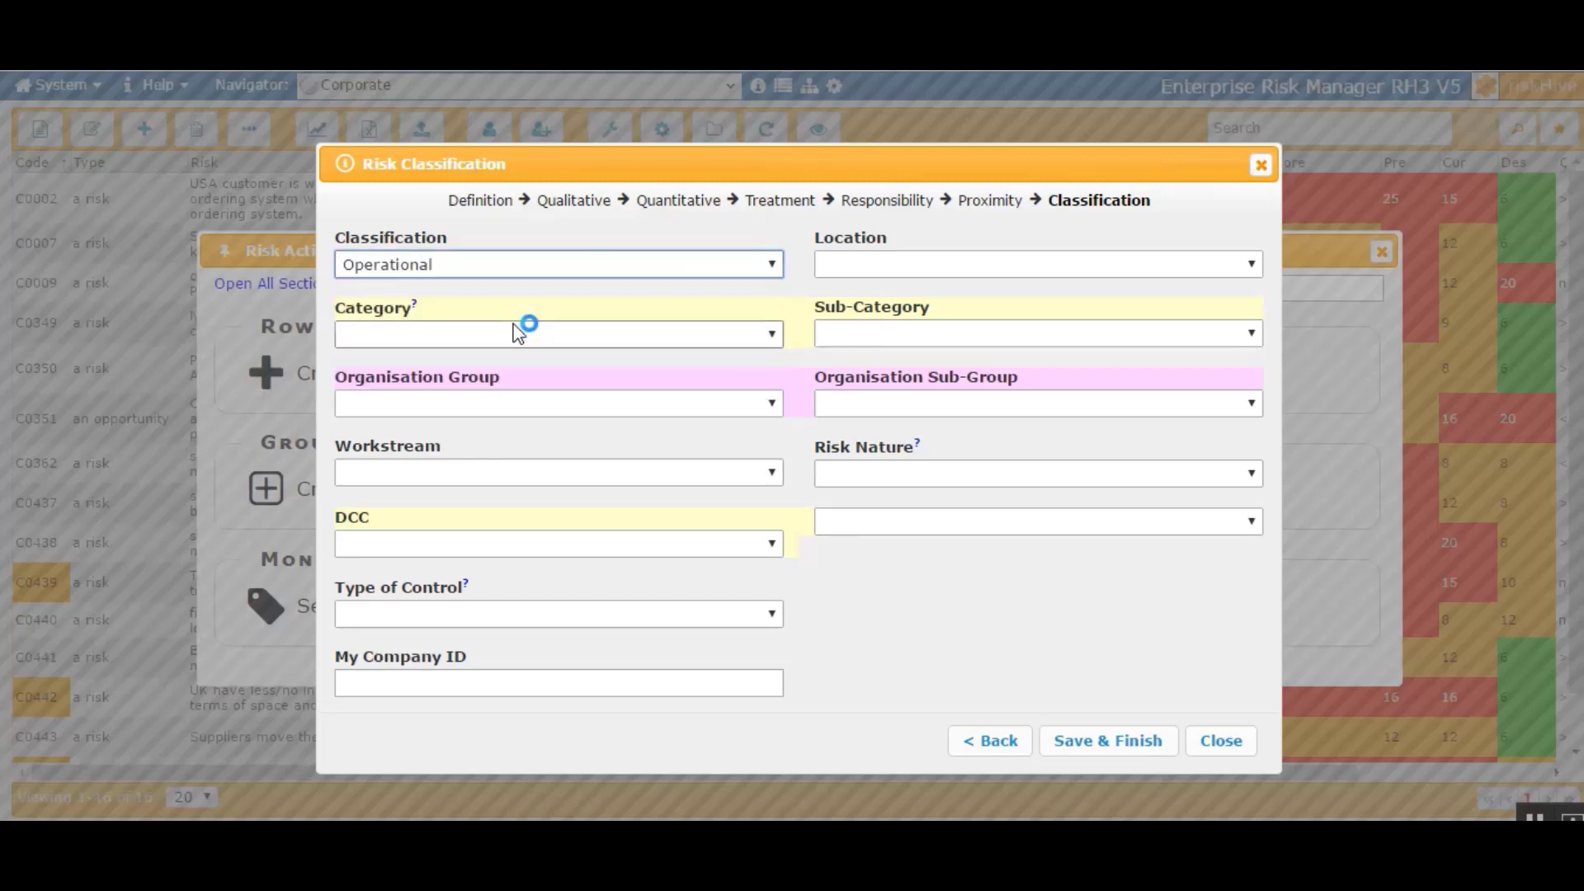
{"action": "left_click", "coordinate": [833, 262]}
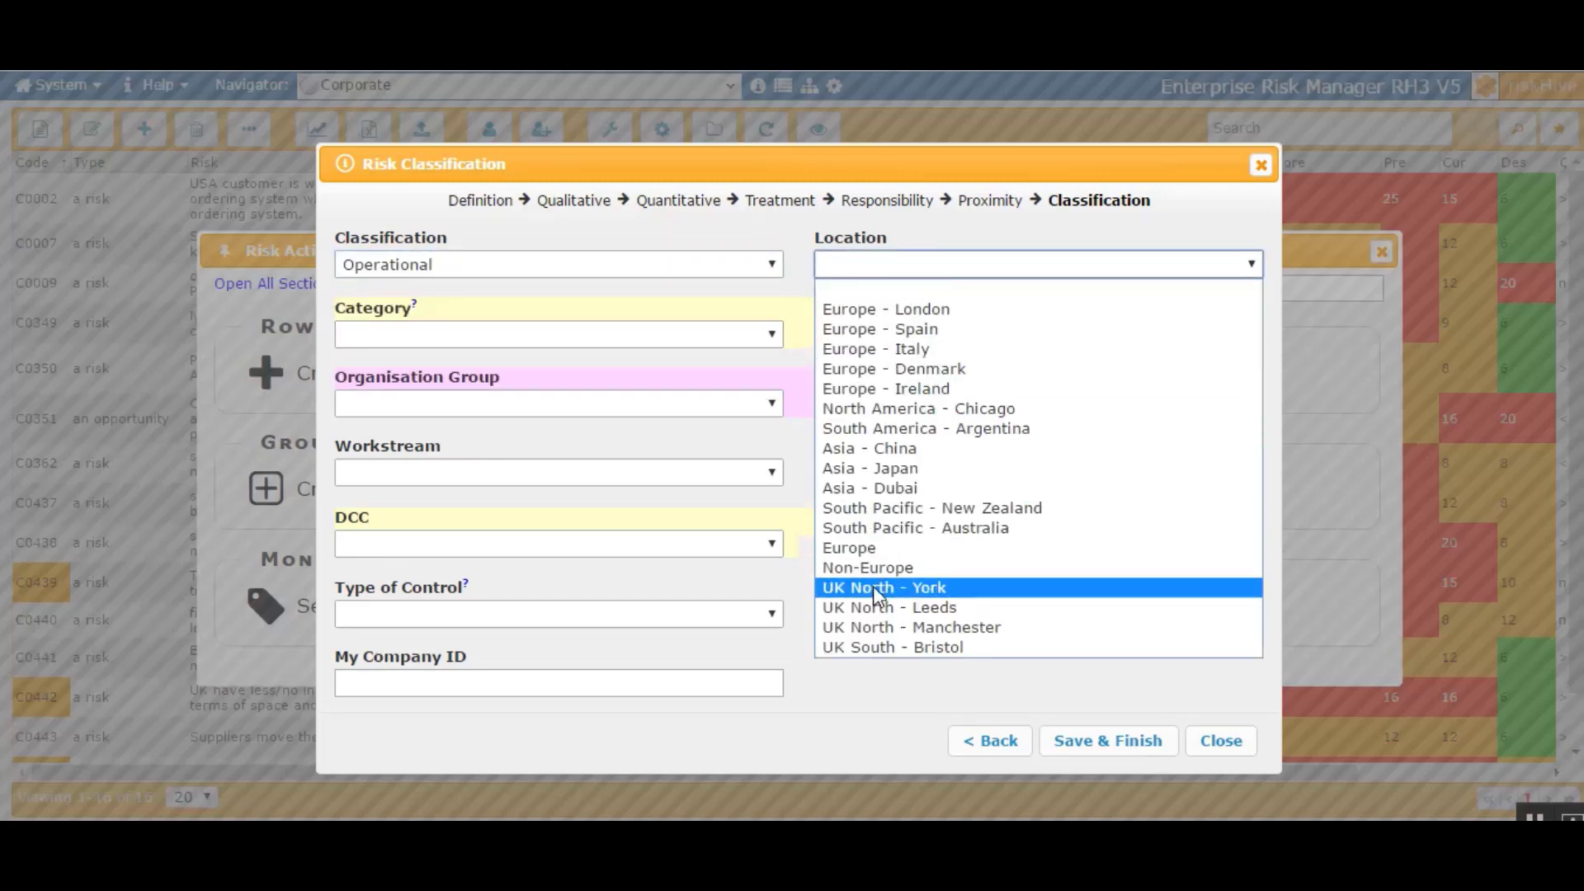
{"action": "left_click", "coordinate": [882, 626]}
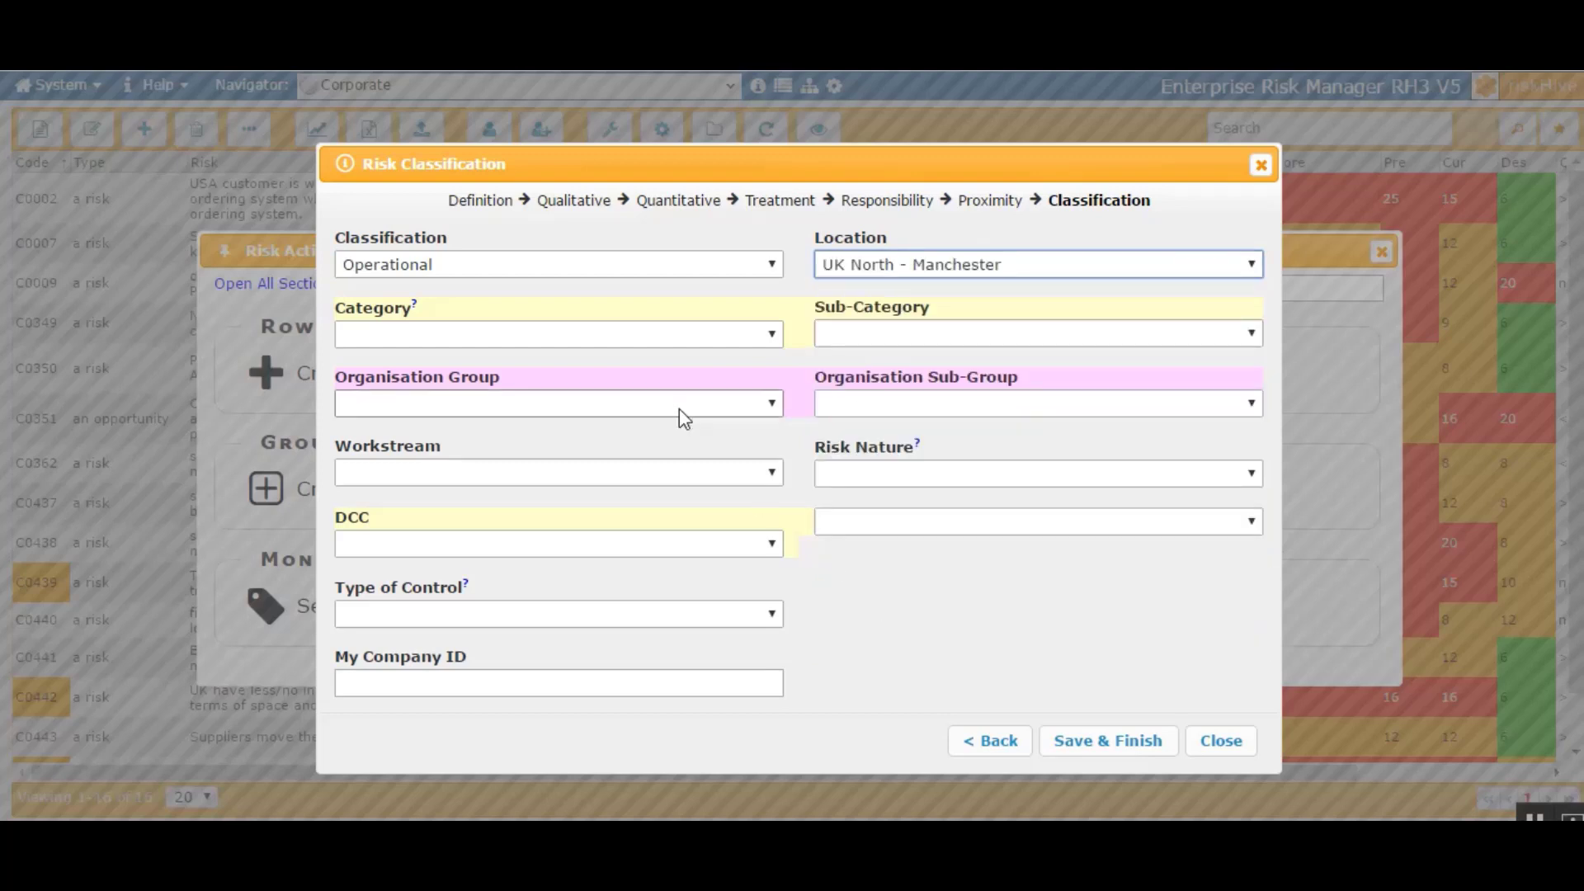
Step: Set the risk's category to Technology, then save and finish the risk and close the Risk Action window
{"action": "left_click", "coordinate": [637, 335]}
{"action": "left_click_drag", "start_coordinate": [772, 421], "coordinate": [765, 590]}
{"action": "left_click", "coordinate": [506, 698]}
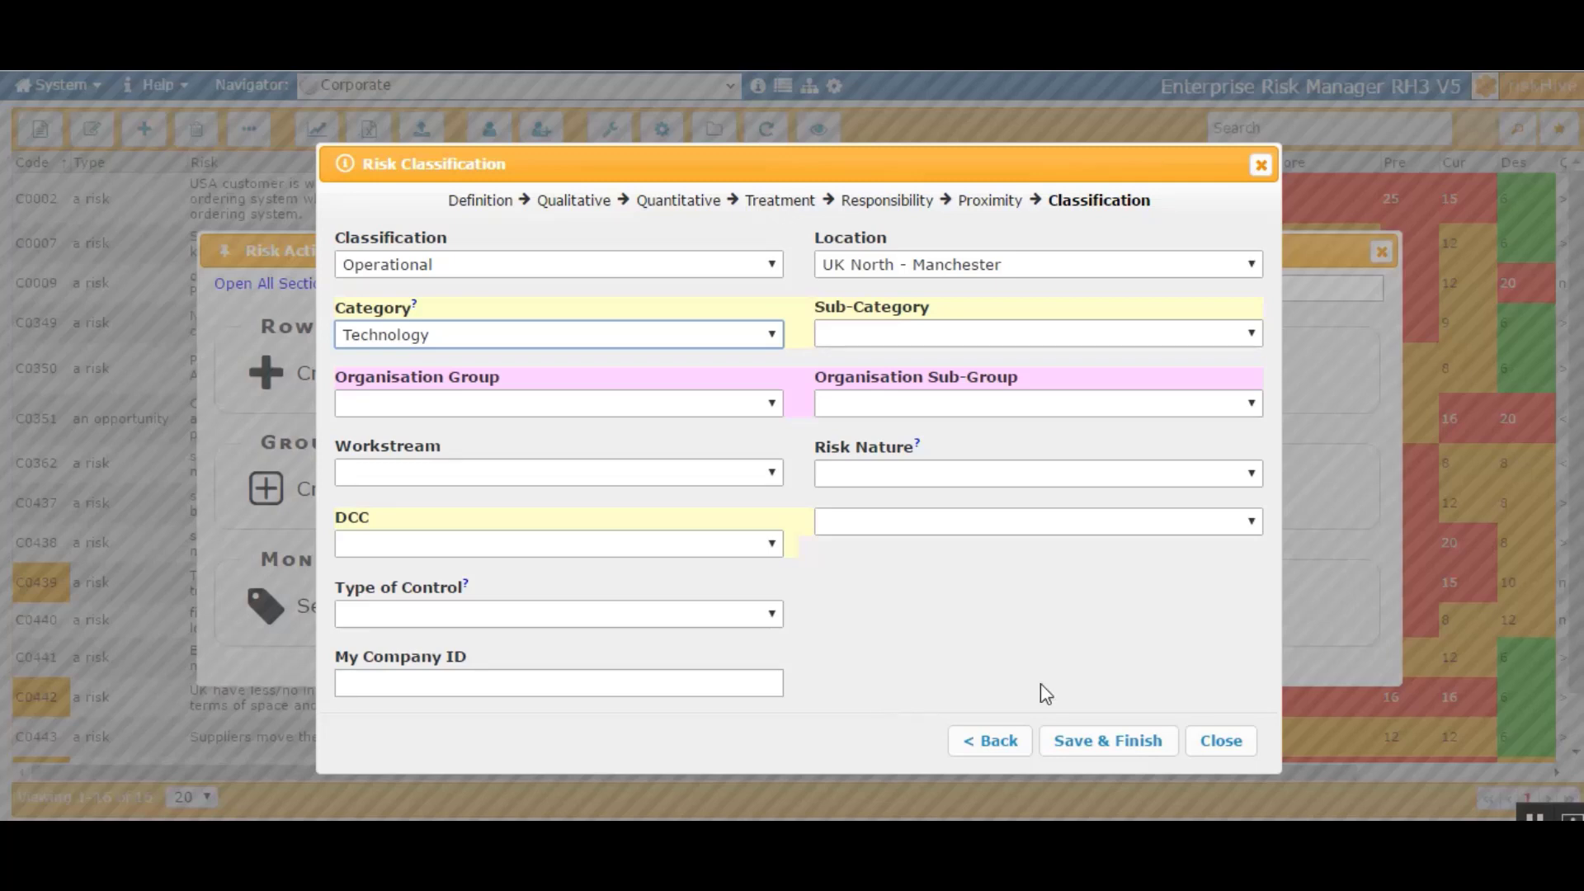
{"action": "left_click", "coordinate": [1103, 742]}
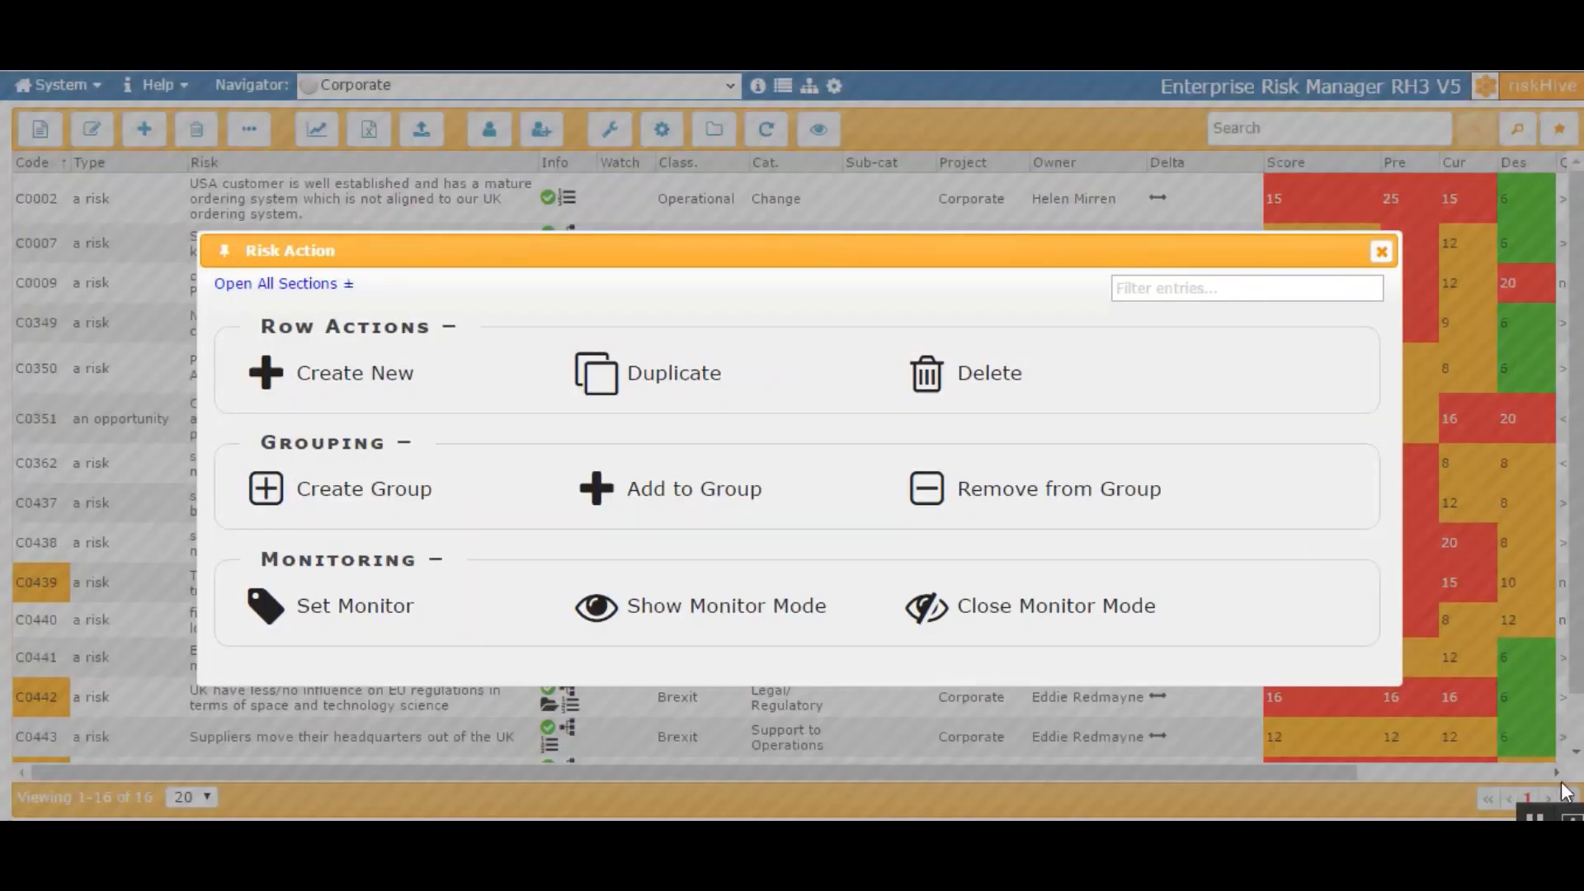
{"action": "left_click", "coordinate": [1385, 253]}
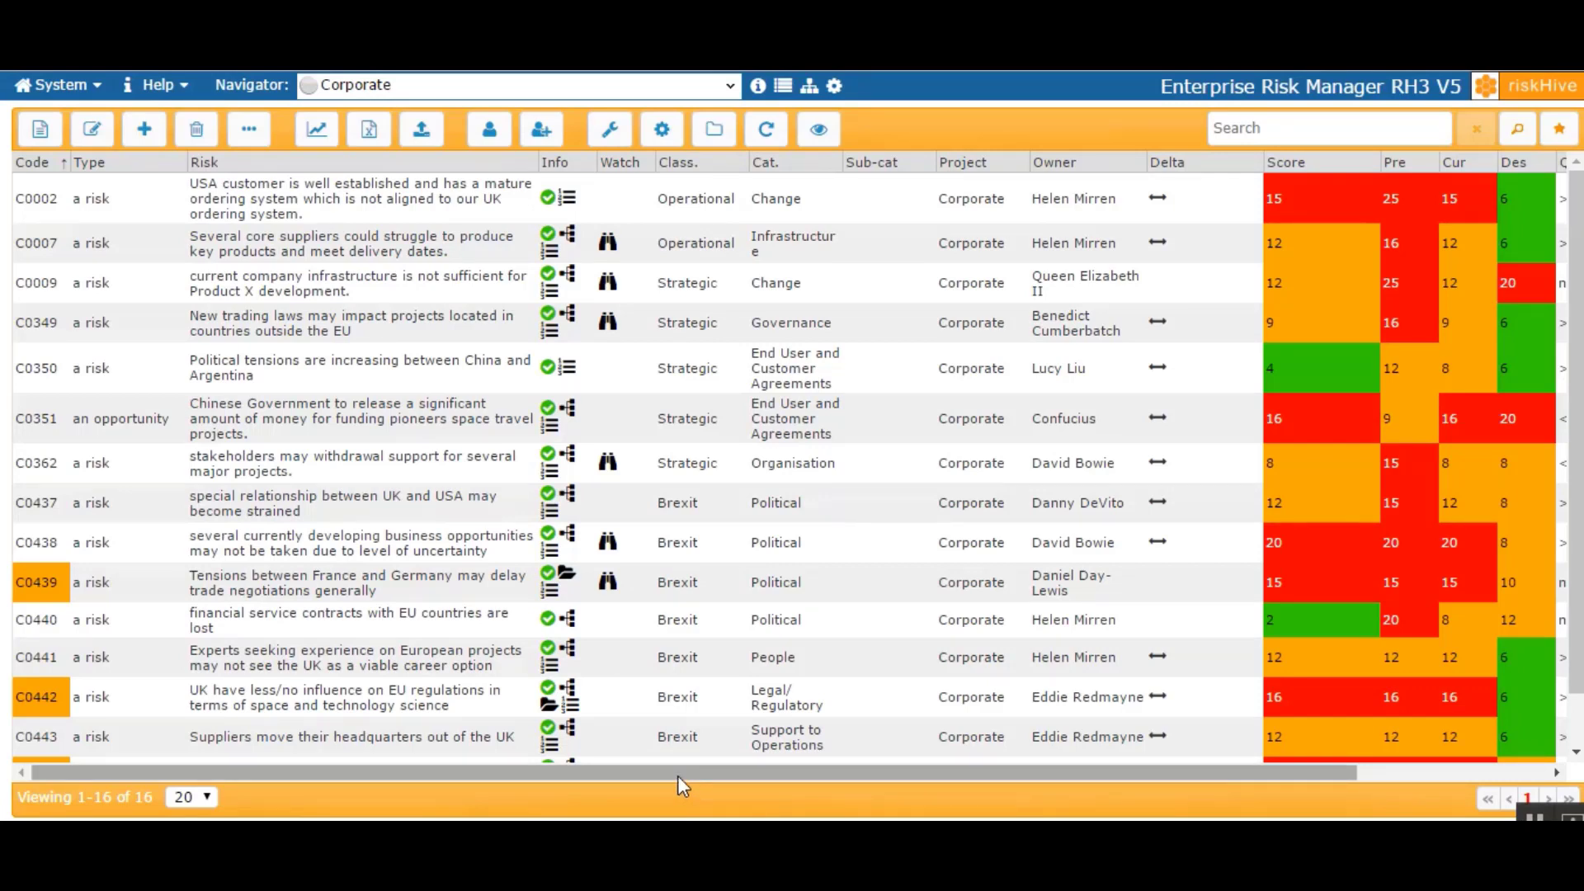
Step: Open the Maintainance and Service Contracts register and select the Technology risk "Key quarterly reports may be delayed"
{"action": "left_click", "coordinate": [730, 87]}
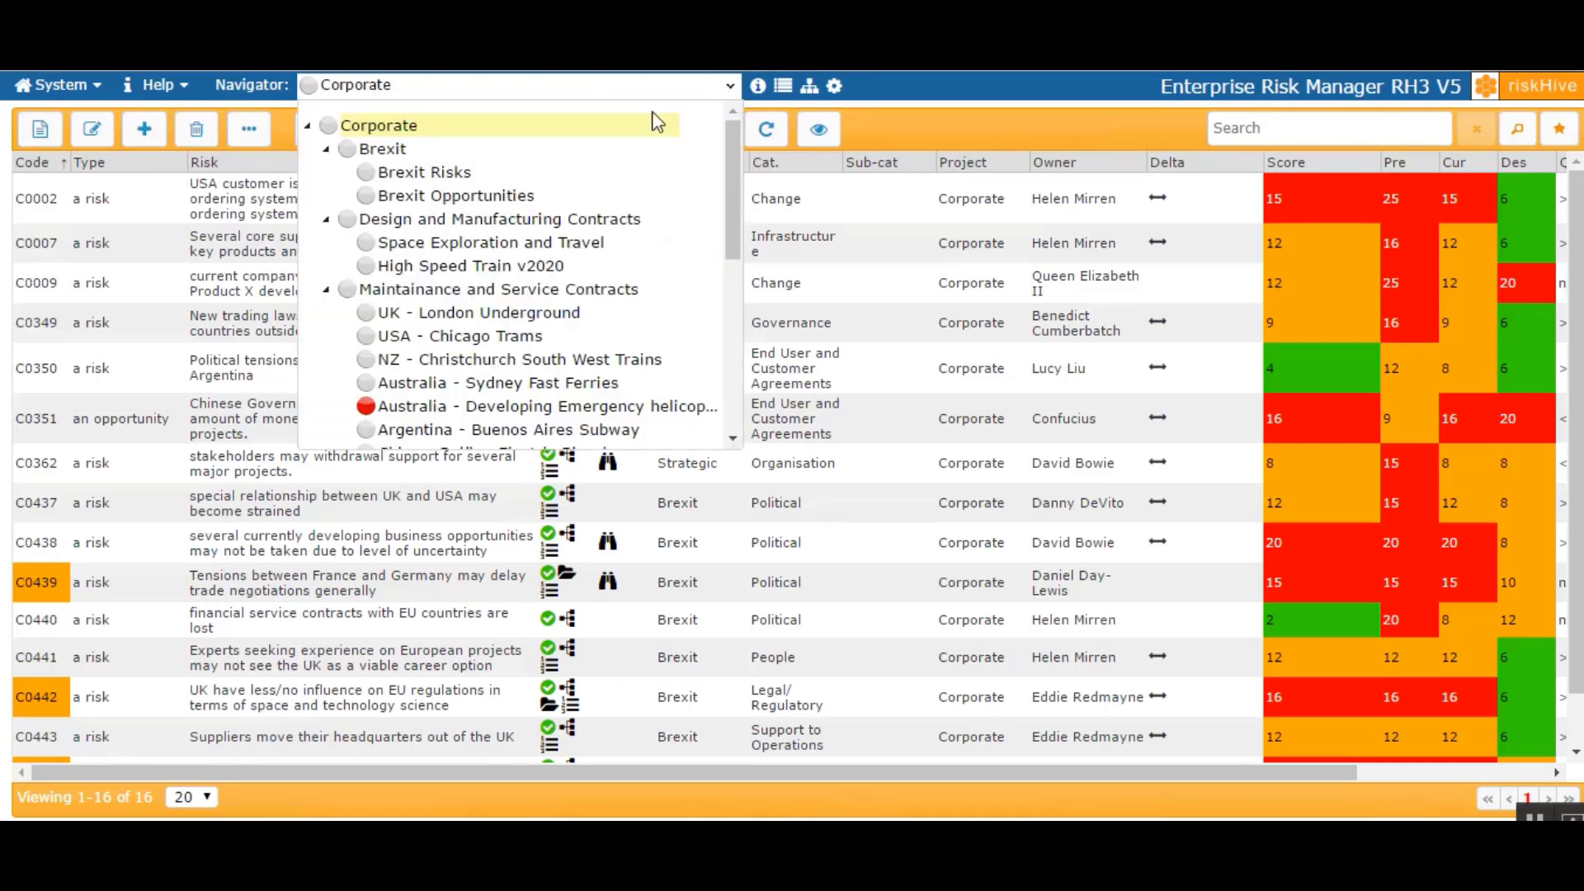
{"action": "left_click", "coordinate": [585, 292]}
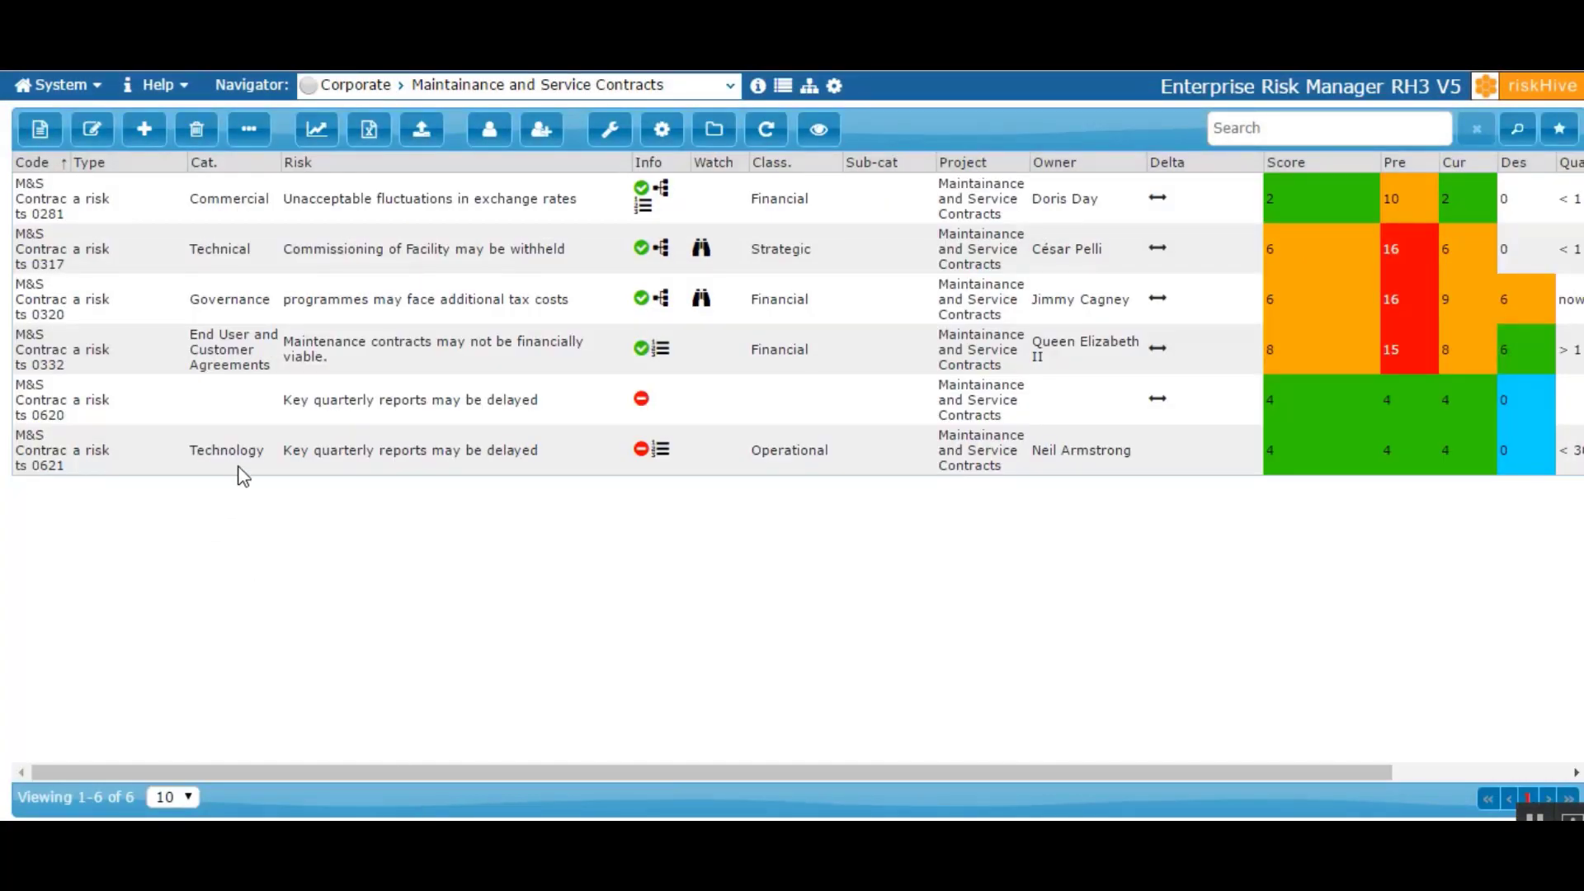
{"action": "left_click", "coordinate": [332, 445]}
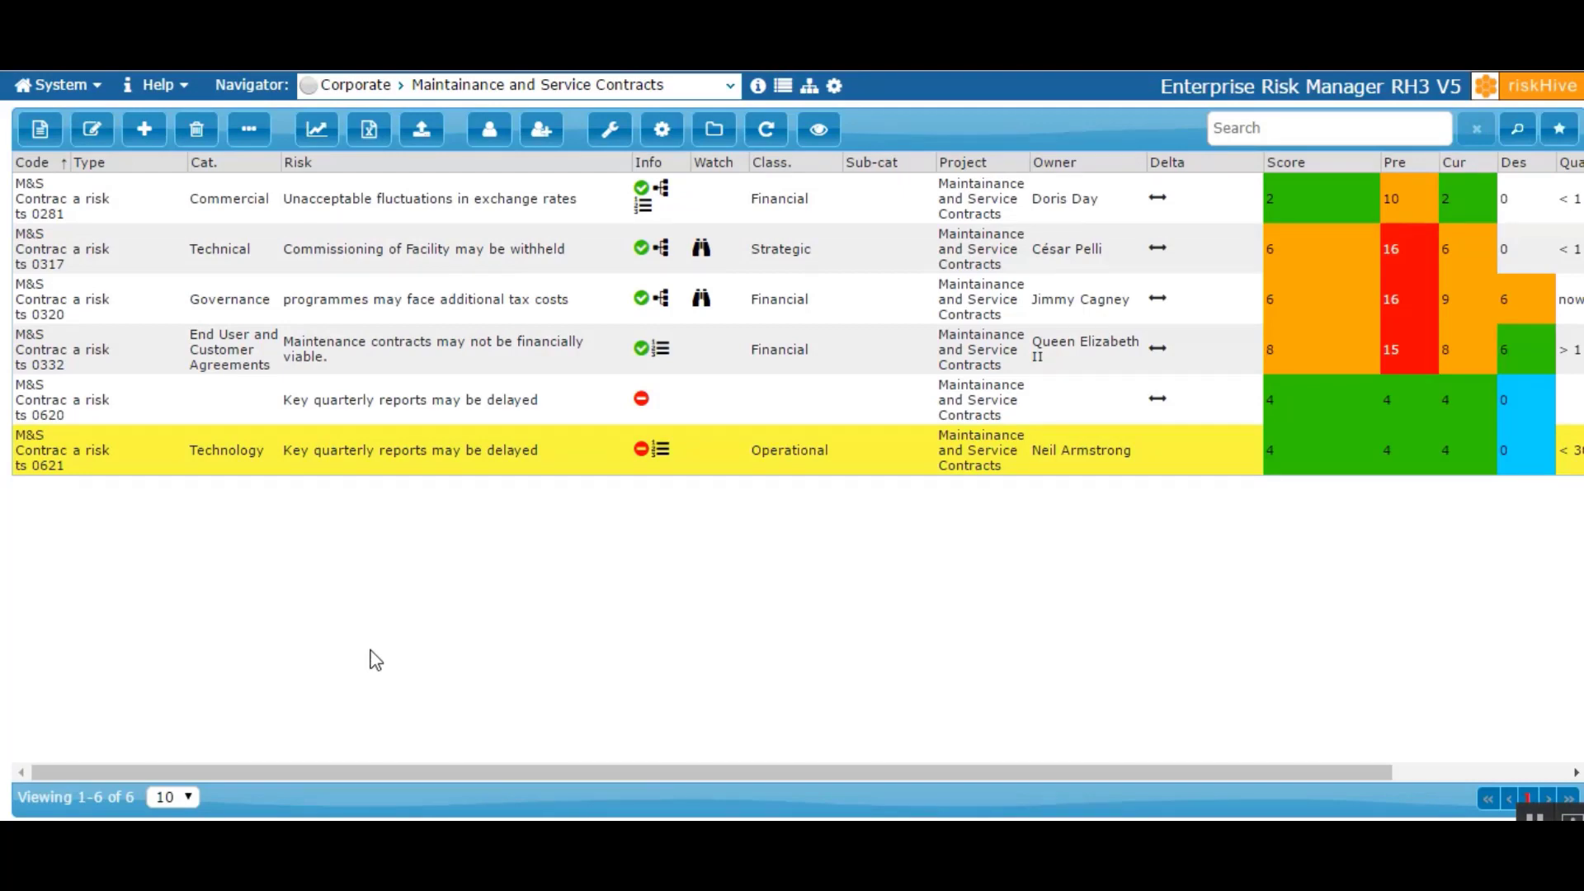